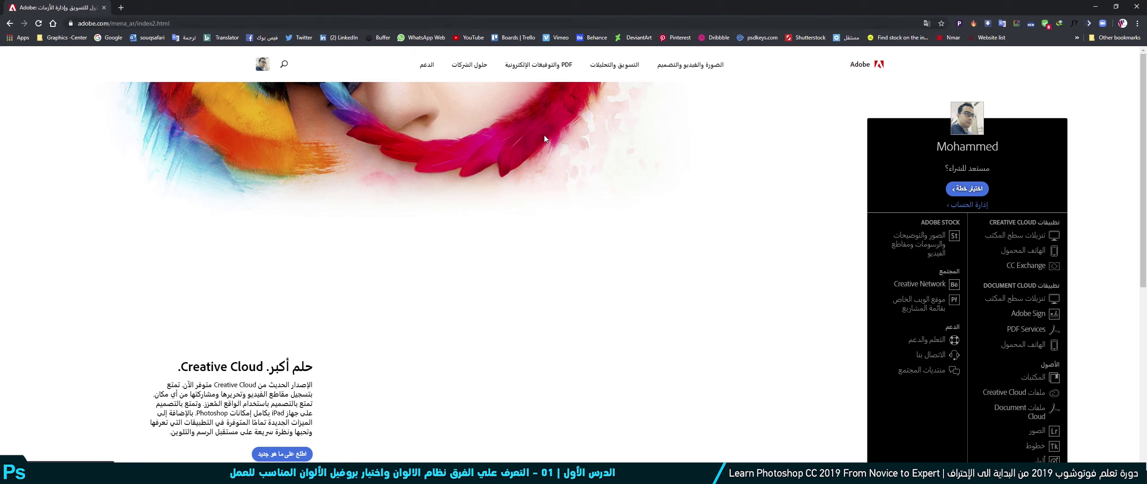
Load Adobe.com's Creative Cloud desktop apps catalog and reveal the hidden taskbar tray icons
left_click(1014, 240)
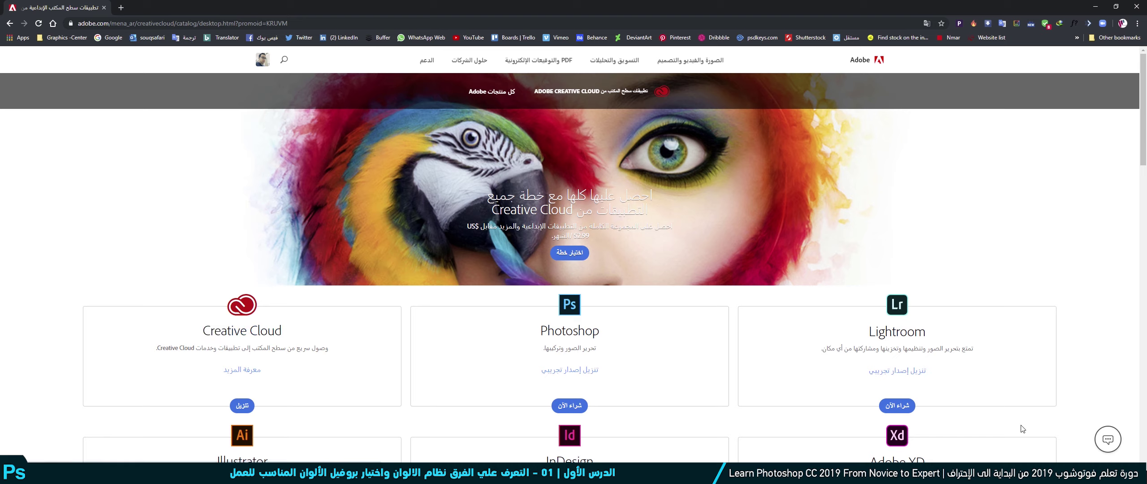
left_click(1028, 474)
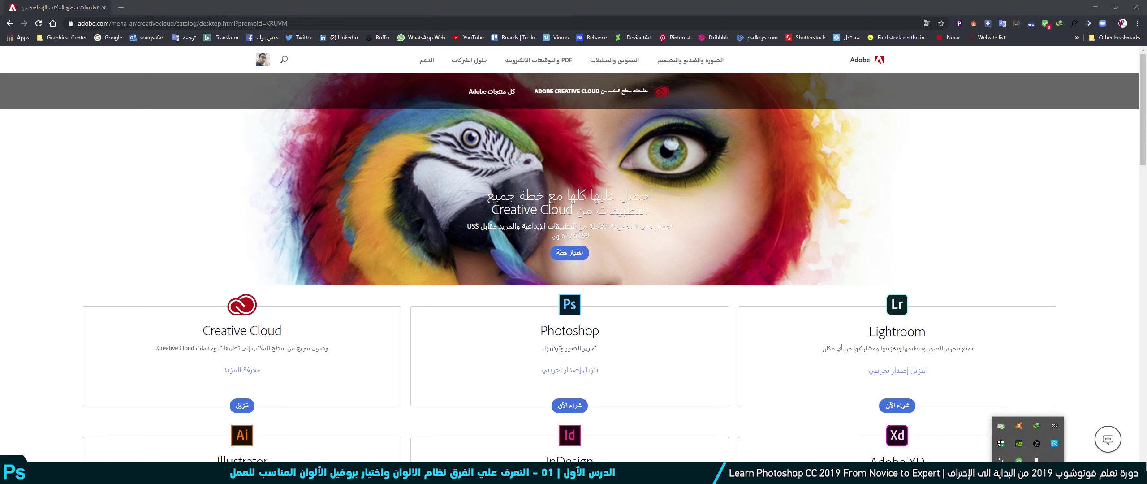
Launch the Creative Cloud app from the tray, move its window aside, and browse the Apps list
left_click(1055, 426)
mouse_move(896, 77)
left_mouse_down()
mouse_move(851, 91)
mouse_move(875, 85)
left_mouse_up()
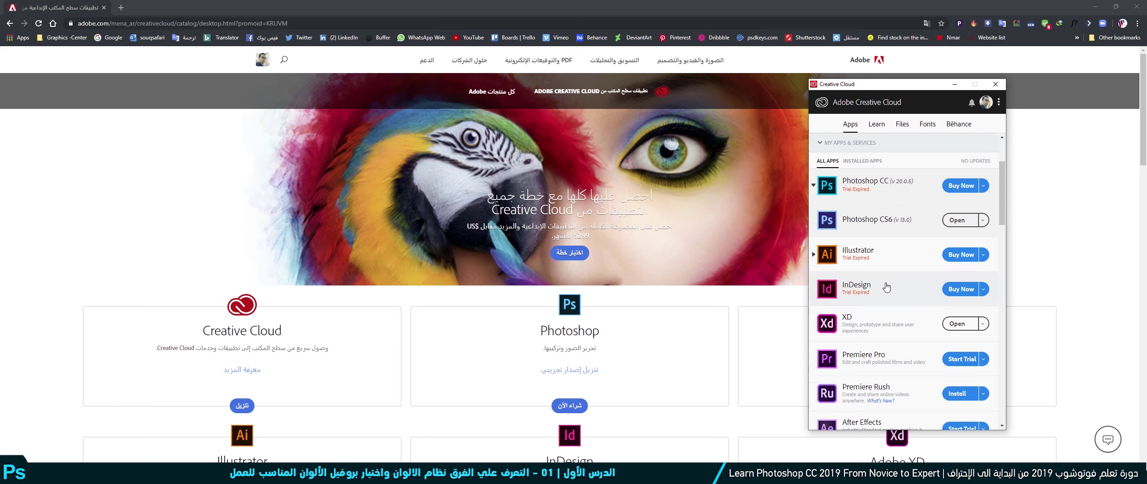
scroll(887, 286, "down", 2)
scroll(886, 287, "down", 1)
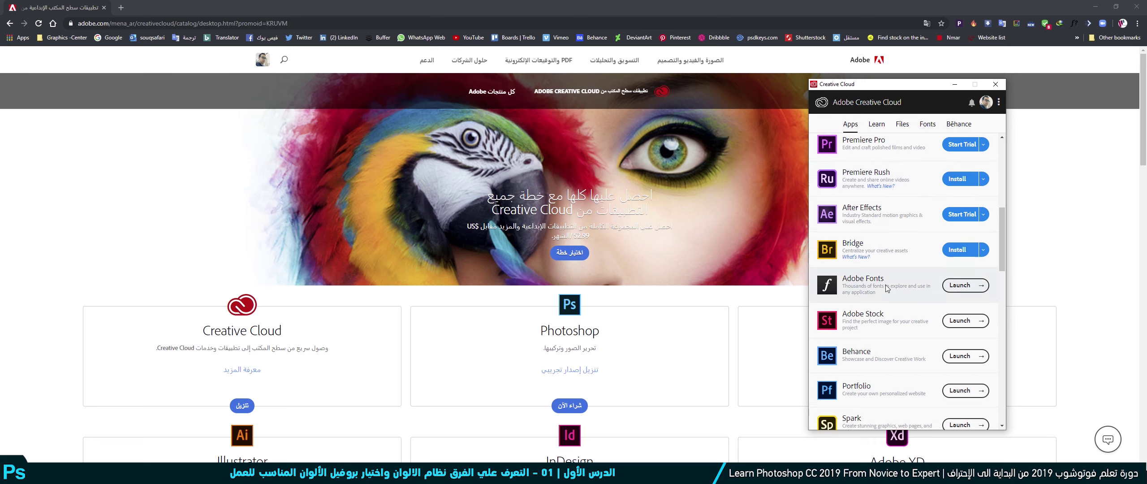
scroll(889, 289, "up", 3)
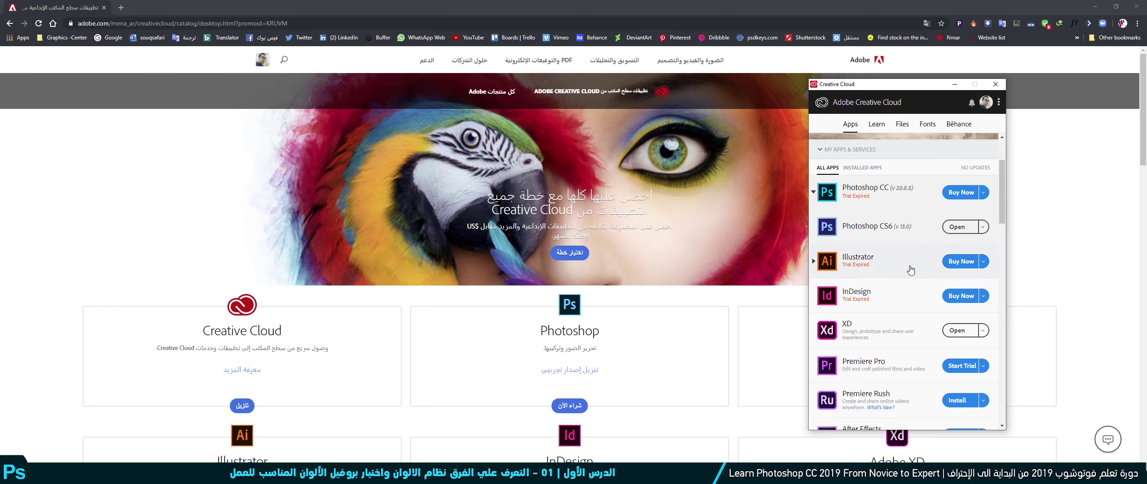
scroll(883, 332, "down", 2)
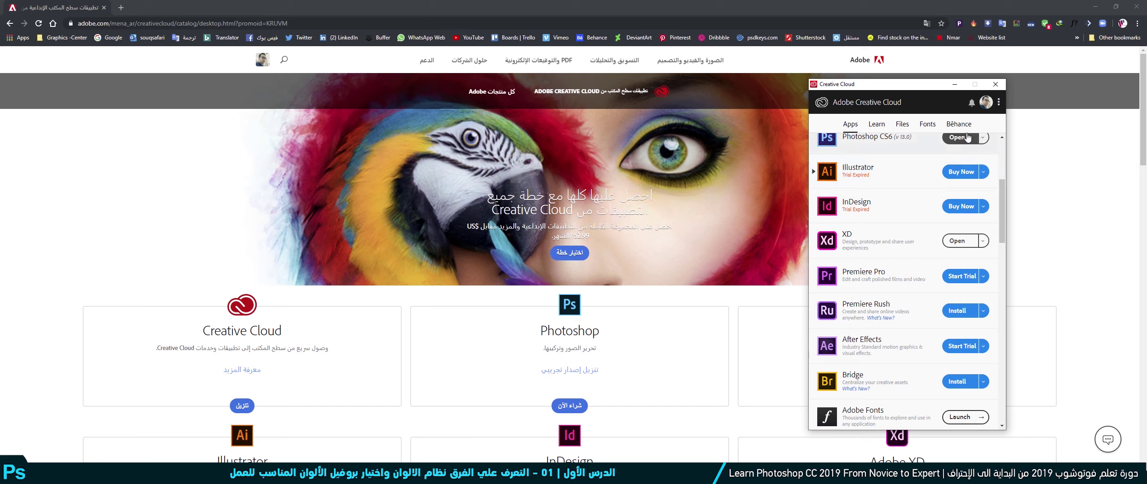
left_click(999, 103)
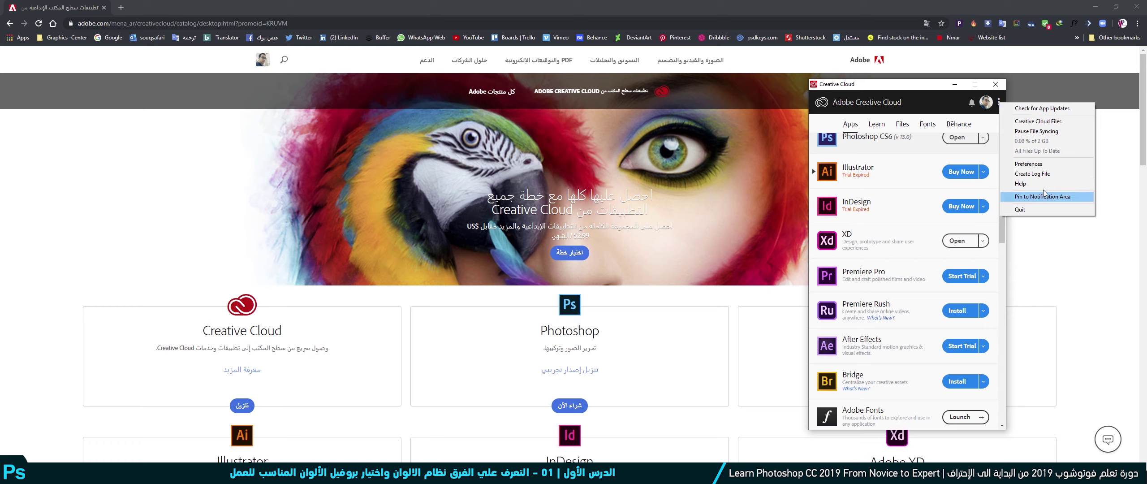
left_click(1032, 167)
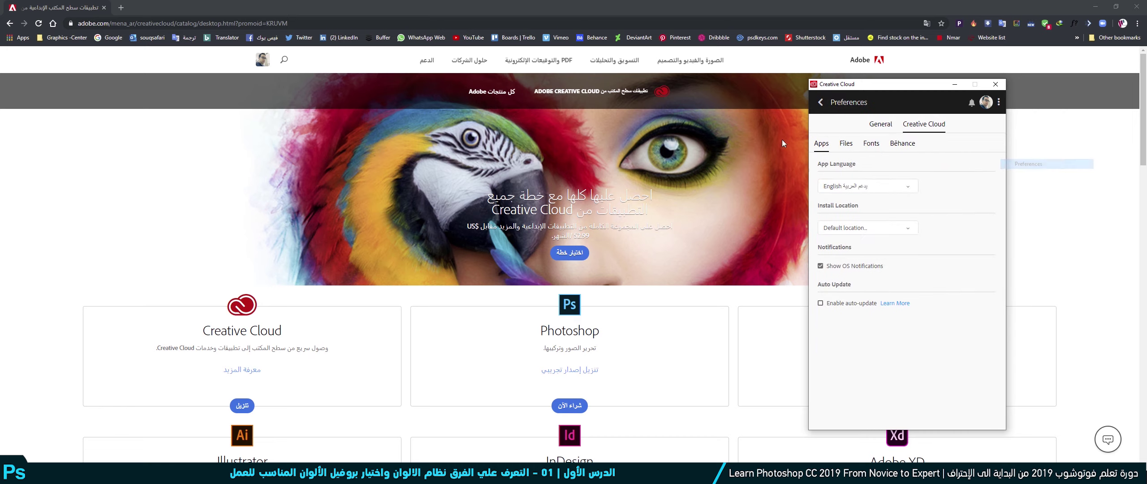
left_click_drag(888, 89, 847, 77)
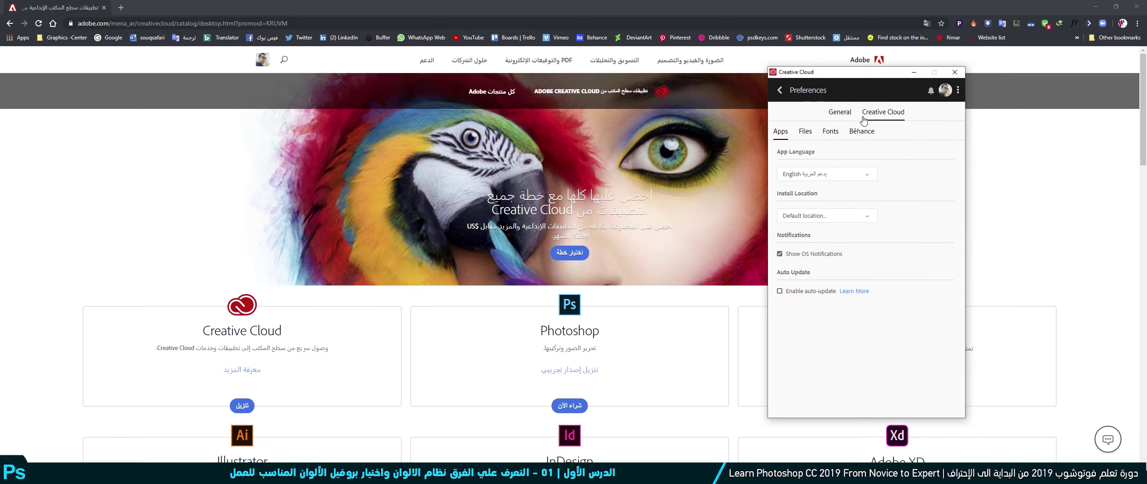
left_click(839, 116)
left_click(894, 116)
left_click(857, 178)
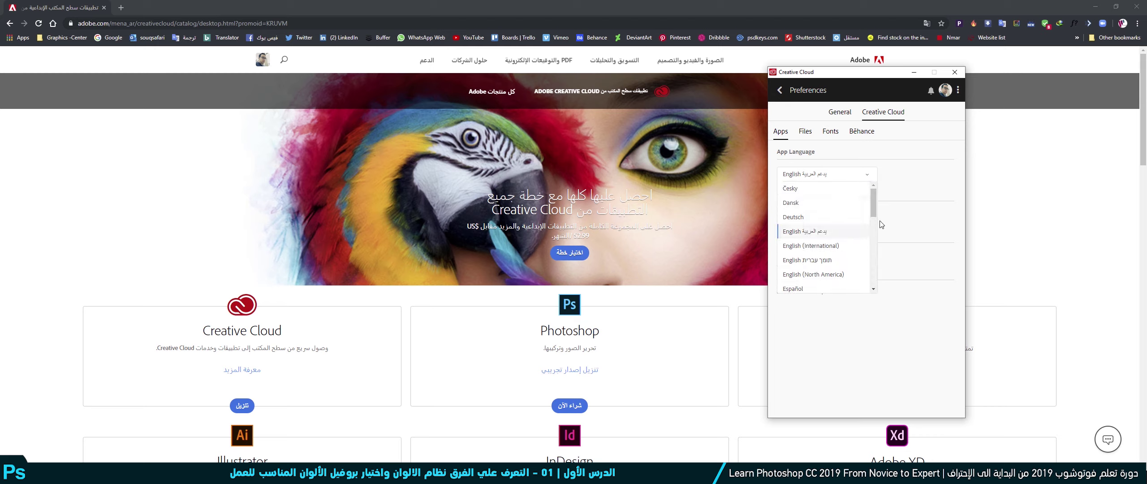
mouse_move(874, 205)
left_mouse_down()
mouse_move(869, 251)
mouse_move(865, 215)
left_mouse_up()
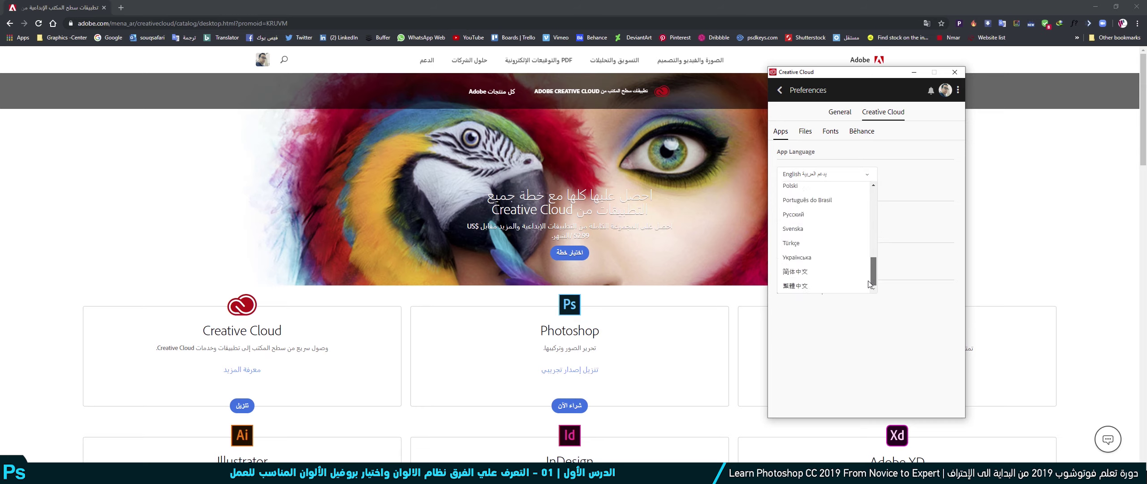
left_click(843, 197)
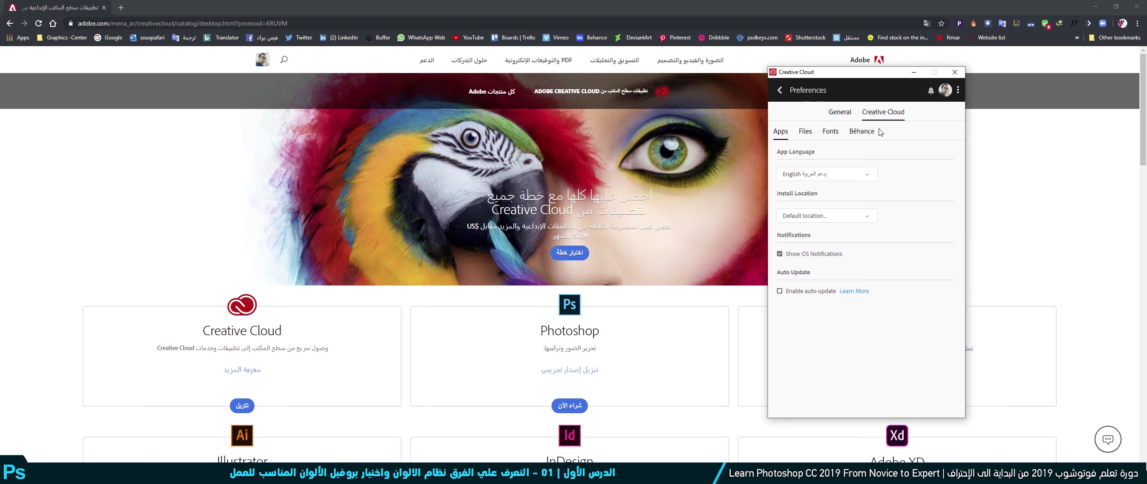
left_click(793, 94)
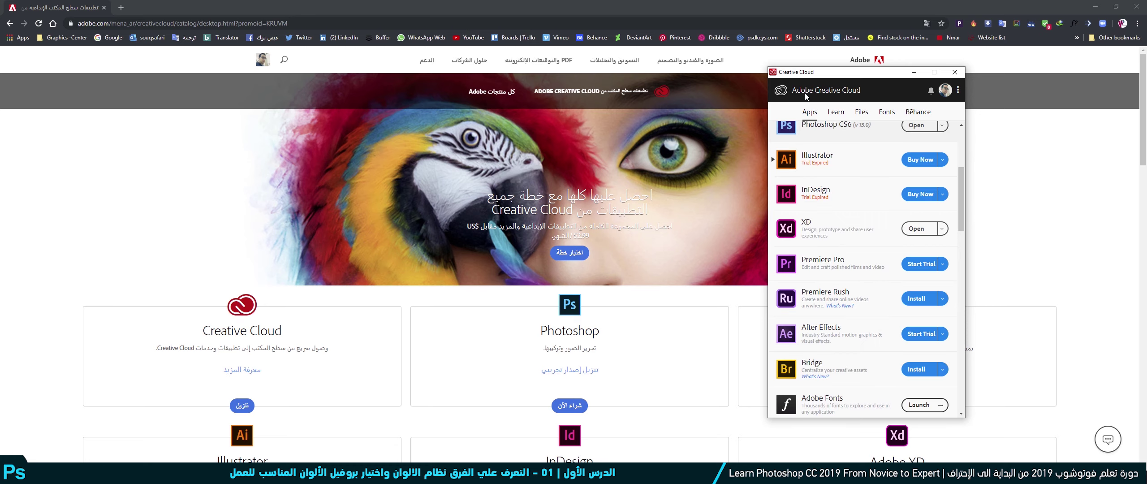
Dismiss the Creative Cloud options menu, return the Apps list to the top, and minimize the window
left_click(957, 90)
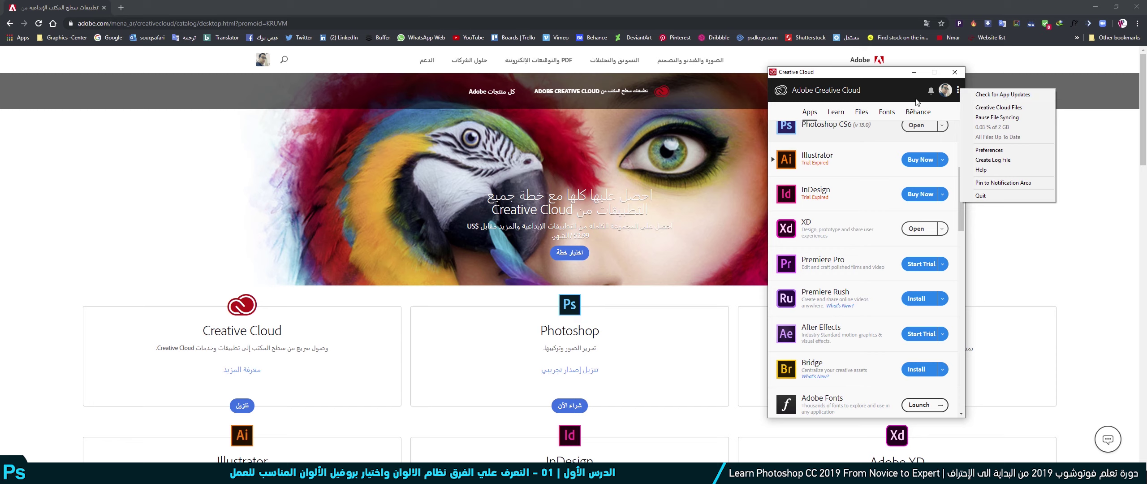
left_click(895, 77)
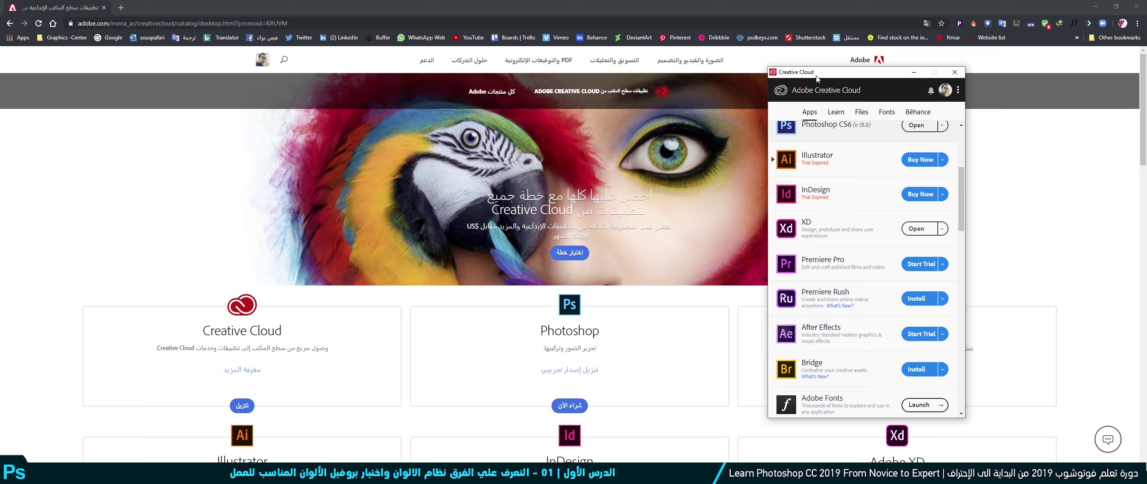
left_click_drag(961, 187, 960, 167)
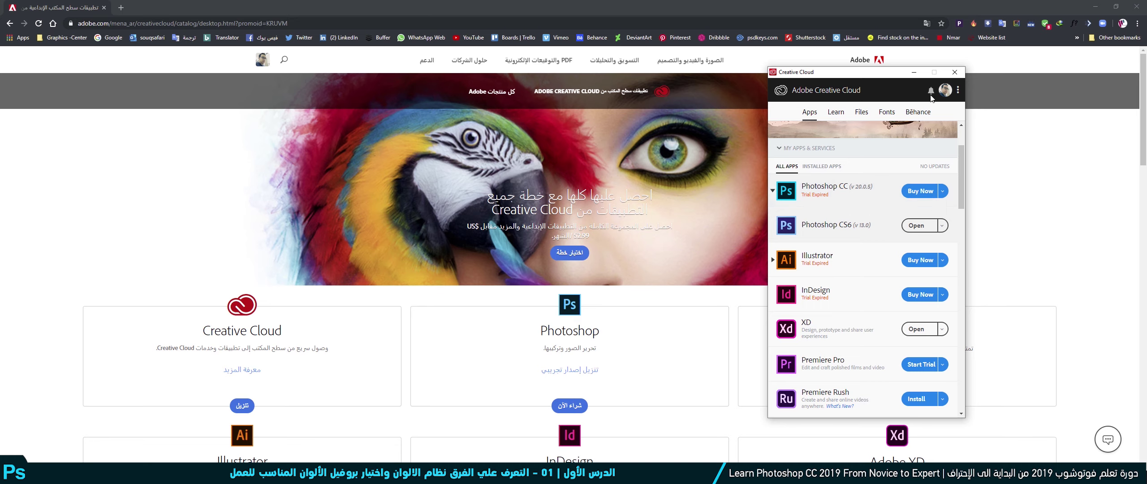
left_click(914, 73)
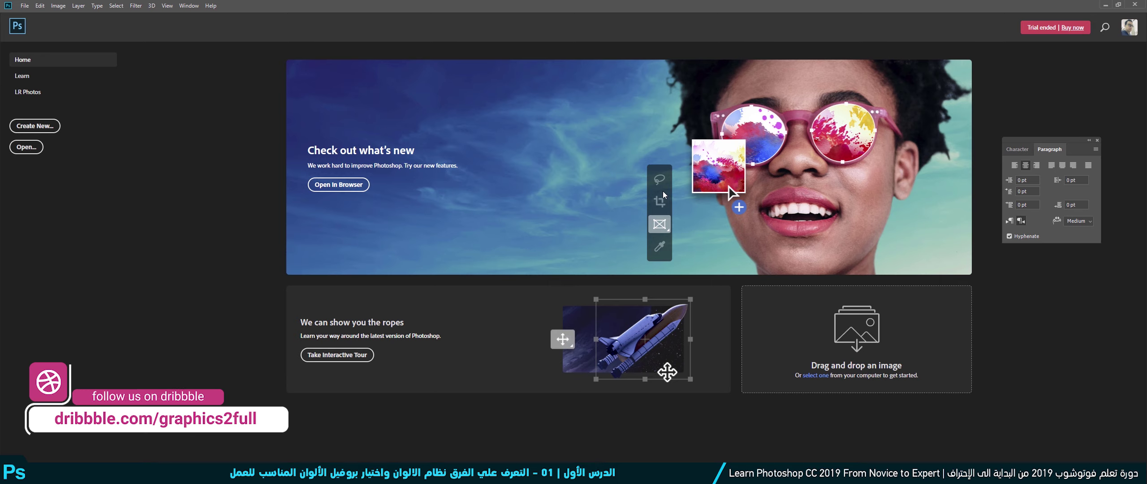
Hit the close x on the floating Character/Paragraph panel group on Photoshop's Home screen
left_click(1098, 141)
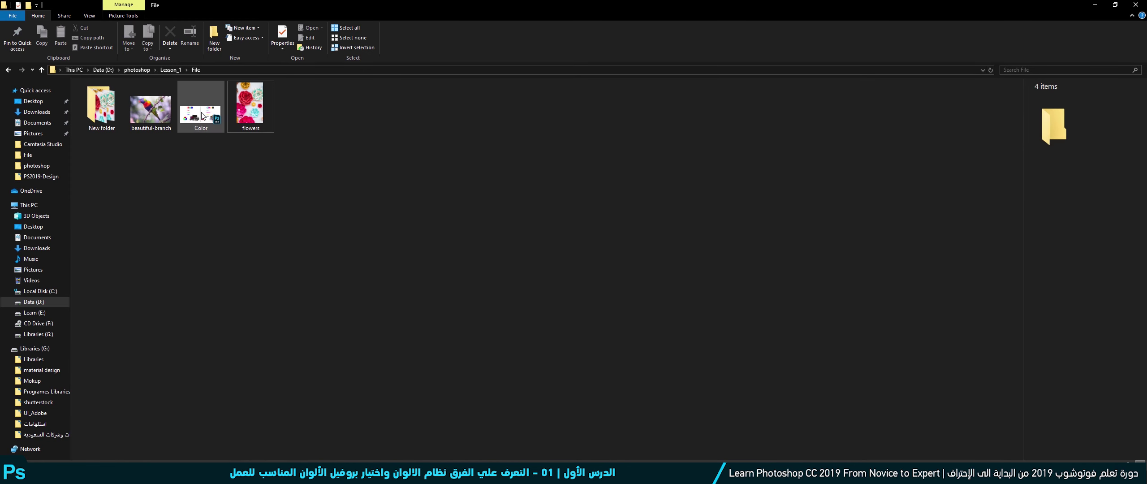
Open Color.psd from File Explorer in Photoshop
double_click(206, 110)
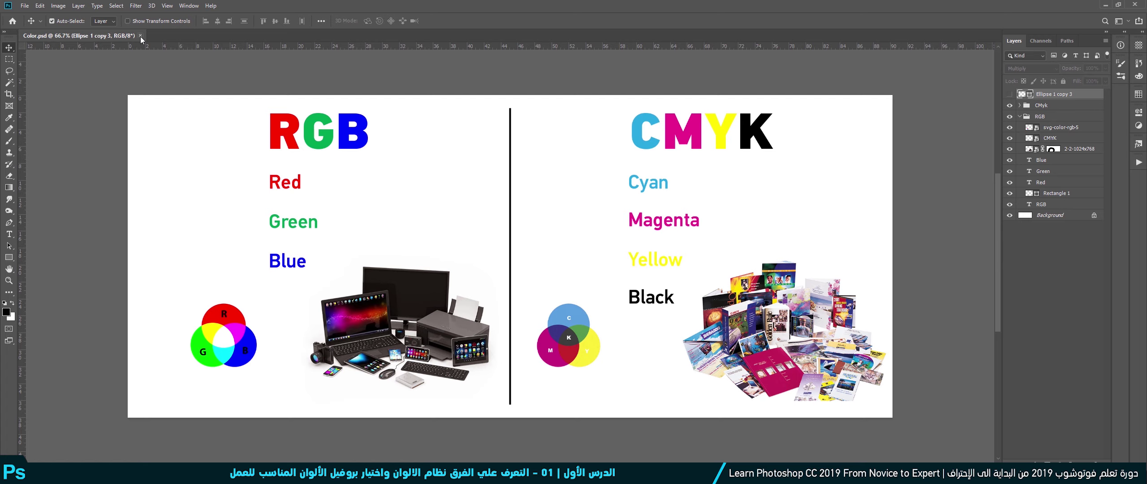
Close Color.psd and drag beautiful-branch.jpg from File Explorer into Photoshop
left_click(140, 36)
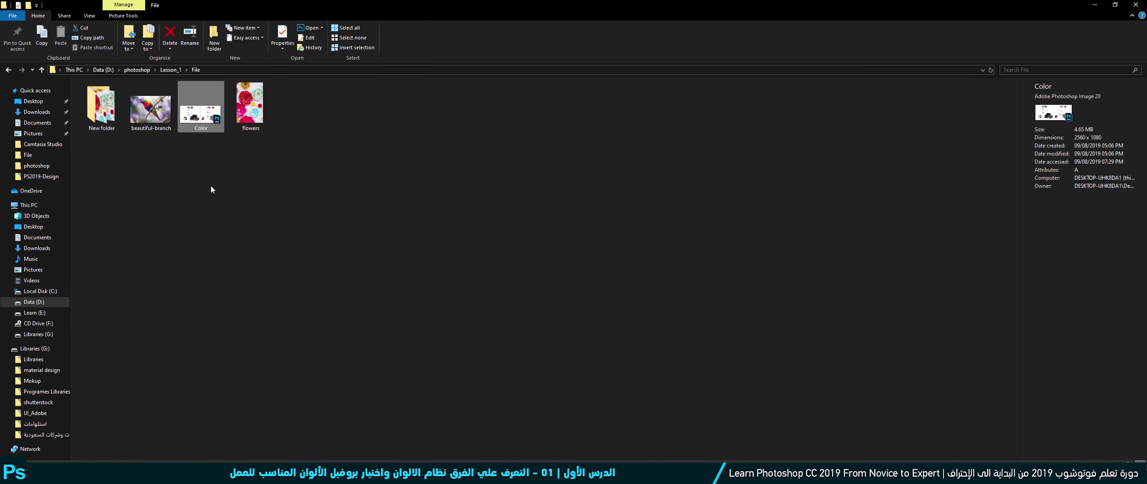
left_click_drag(151, 109, 143, 455)
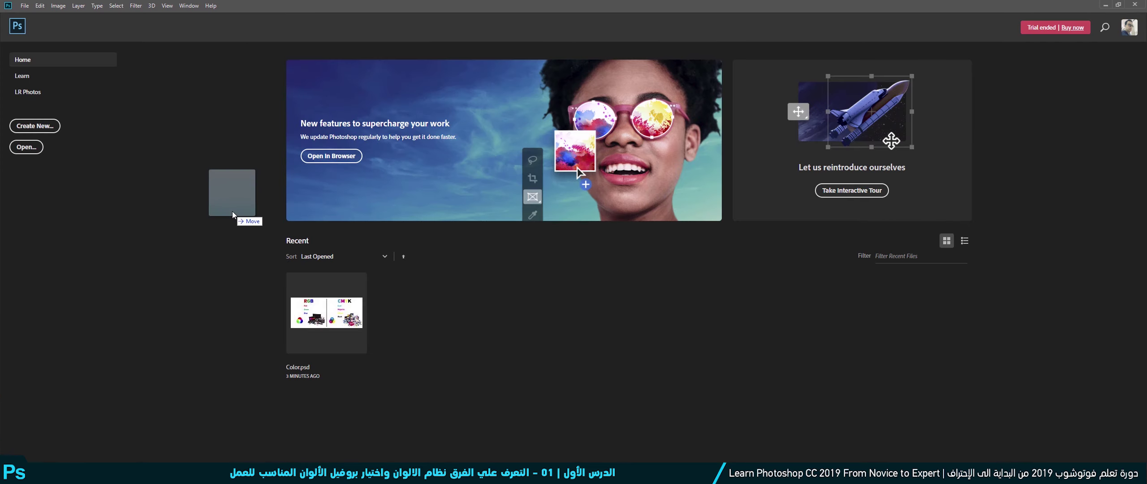
left_click_drag(143, 455, 232, 212)
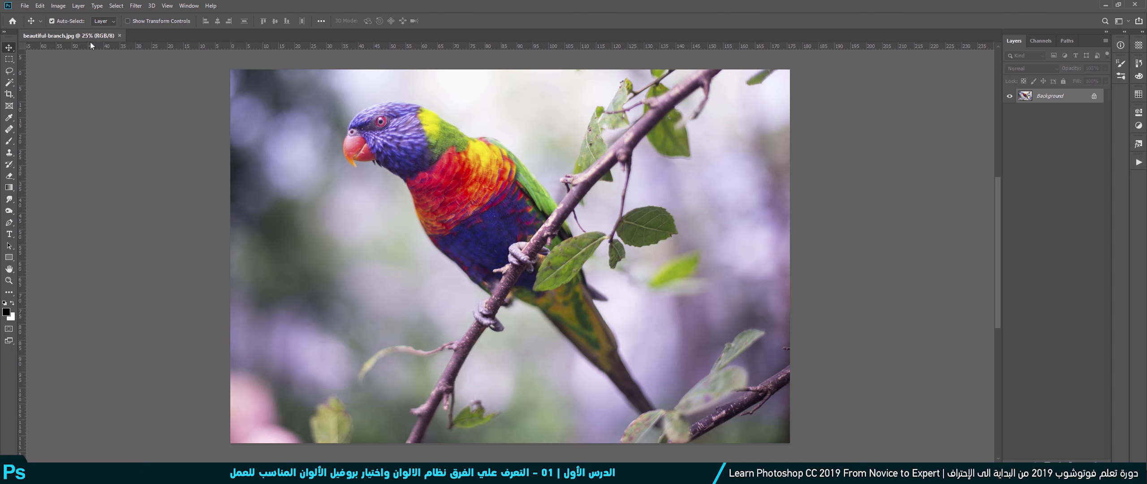
Duplicate beautiful-branch.jpg as 'beautiful-branch copy' and tile both with 2-up Vertical
left_click_drag(67, 36, 351, 71)
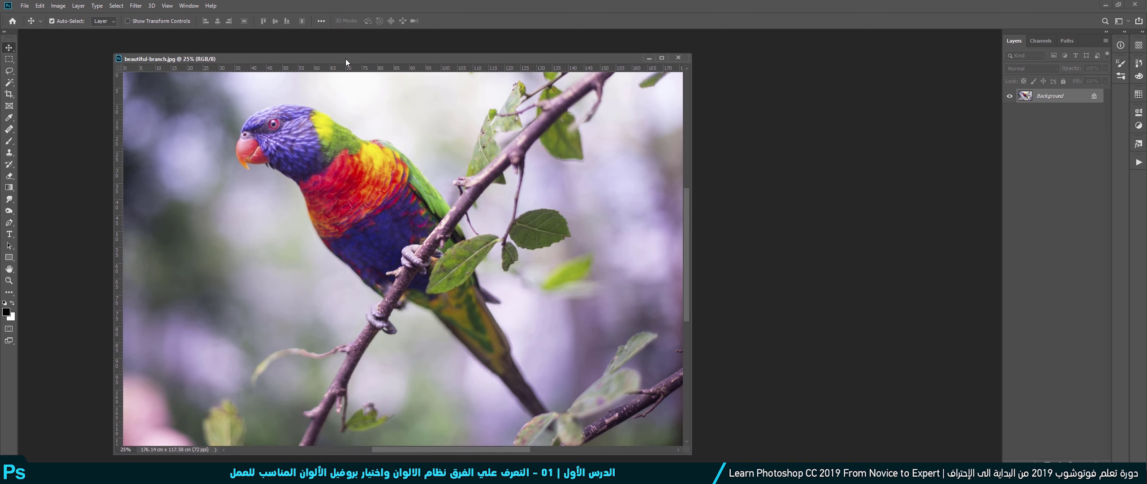
right_click(345, 60)
left_click(371, 65)
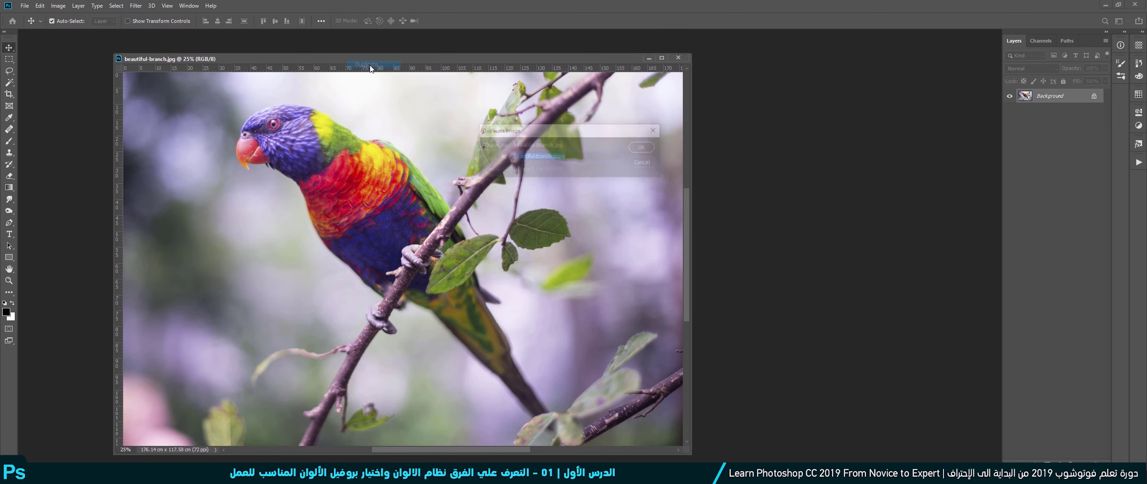
left_click(641, 147)
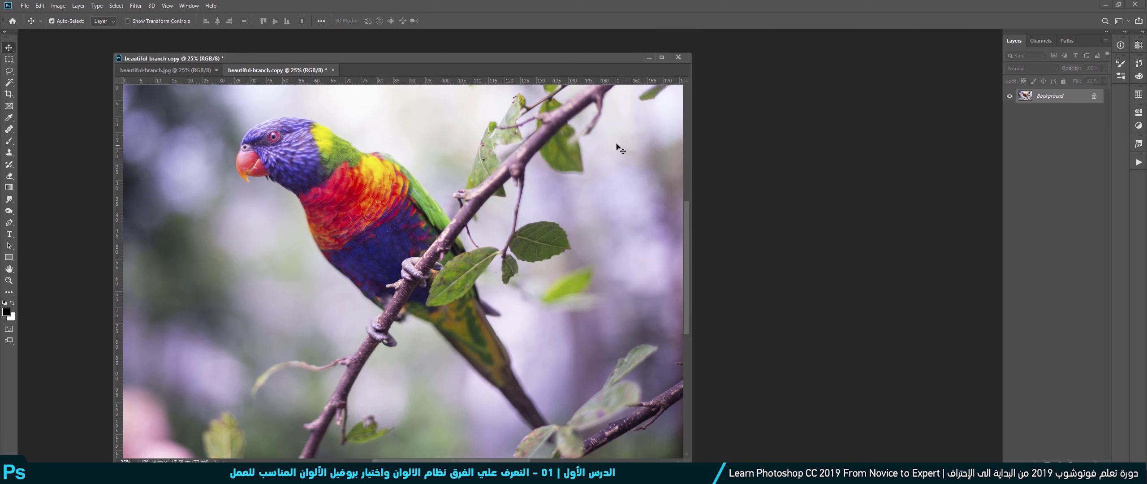
left_click(188, 5)
mouse_move(219, 16)
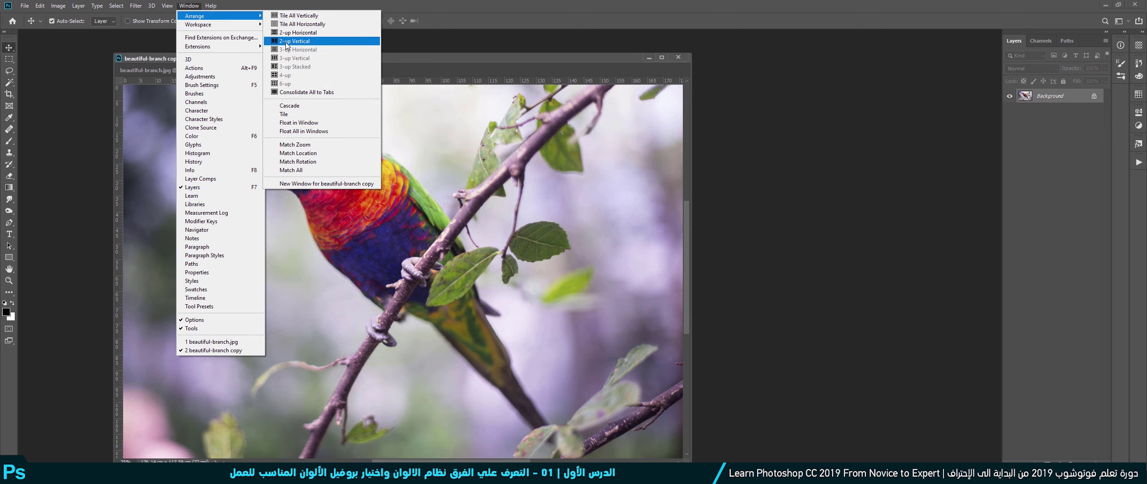
left_click(287, 41)
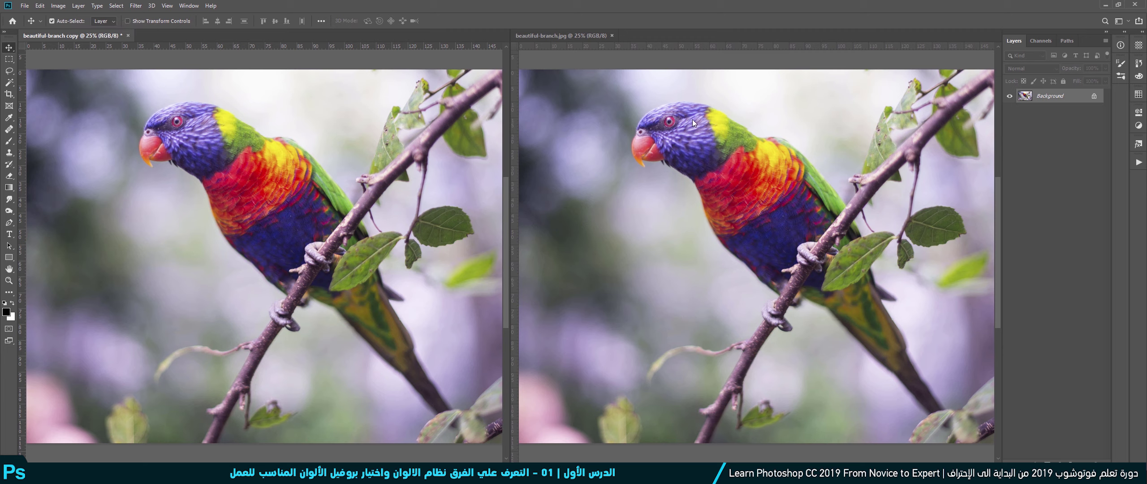
Switch between the original and copied parrot documents, ending on the copy, and open the Edit menu
left_click(592, 36)
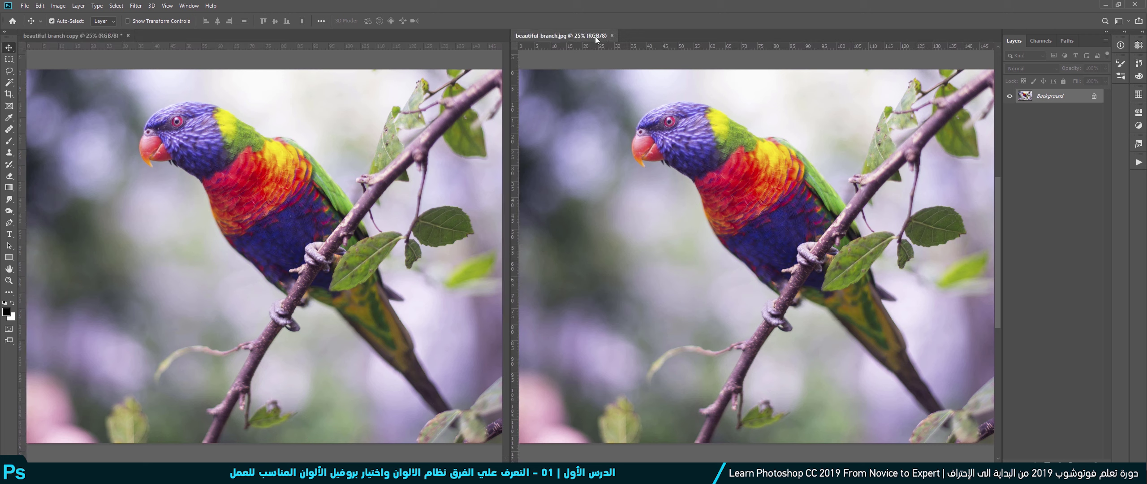
left_click(312, 151)
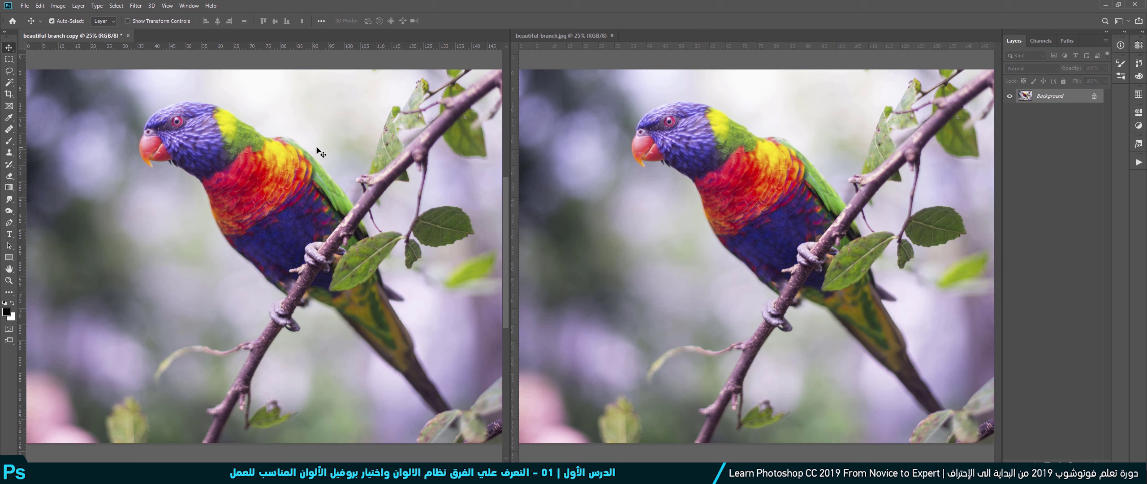
key("ctrl+Tab")
left_click(384, 120)
left_click(41, 5)
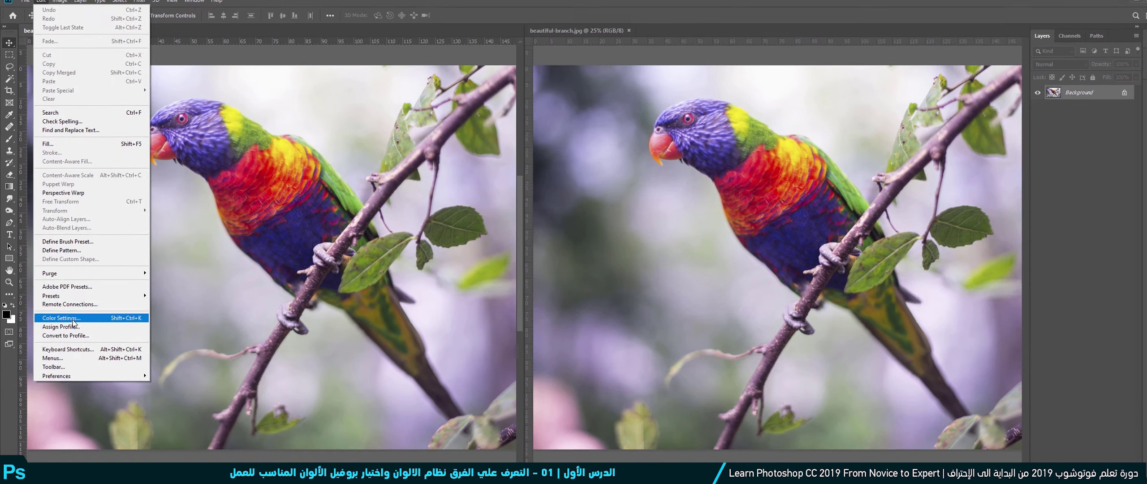
left_click(72, 334)
left_click_drag(307, 106, 354, 97)
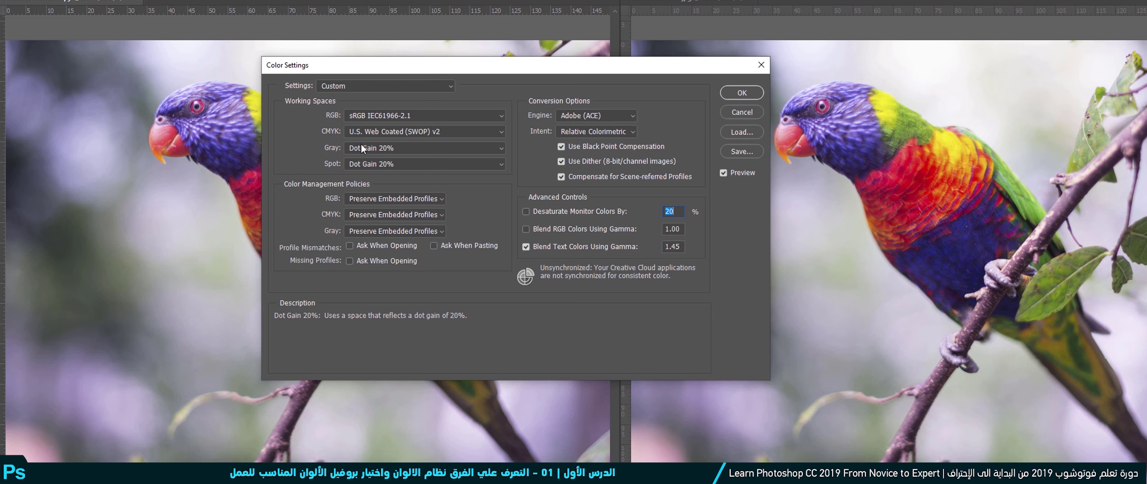
left_click_drag(375, 71, 489, 107)
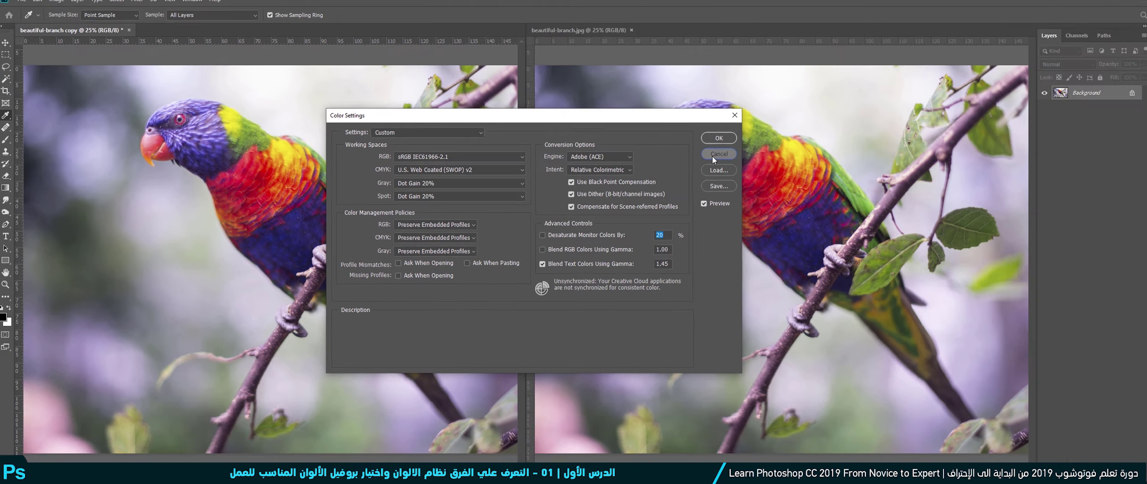
left_click(714, 154)
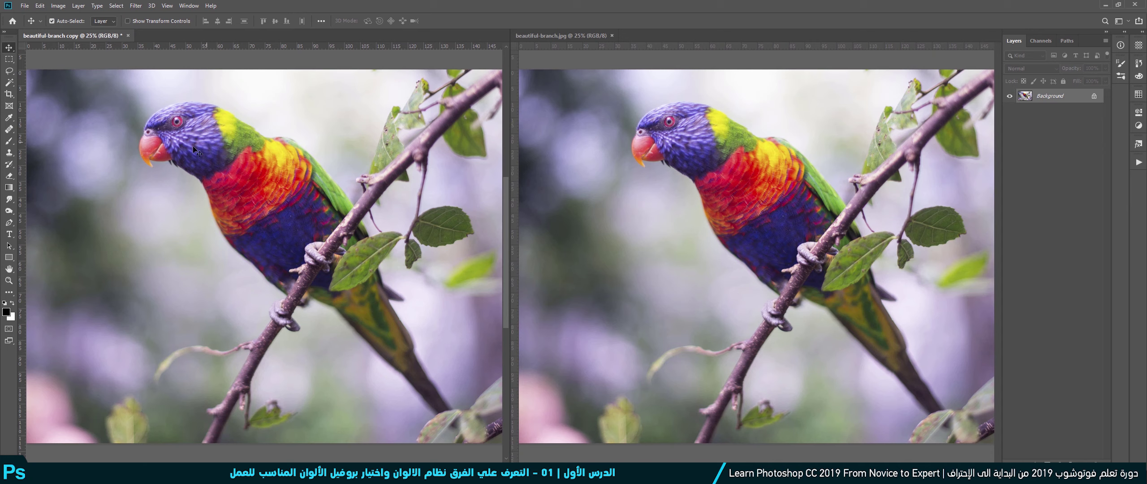
Open Assign Profile for the parrot copy and select the Adobe RGB (1998) profile
left_click(40, 6)
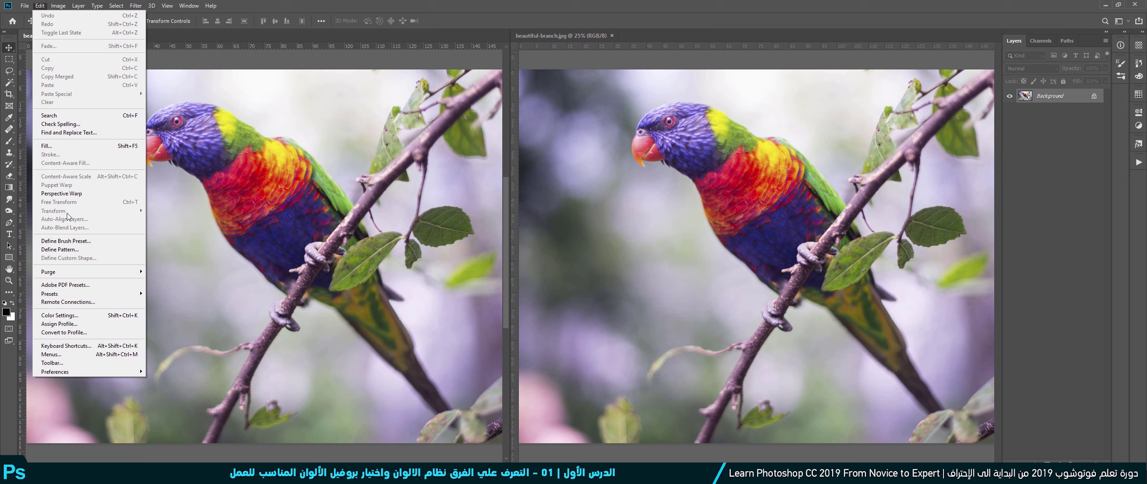
left_click(53, 325)
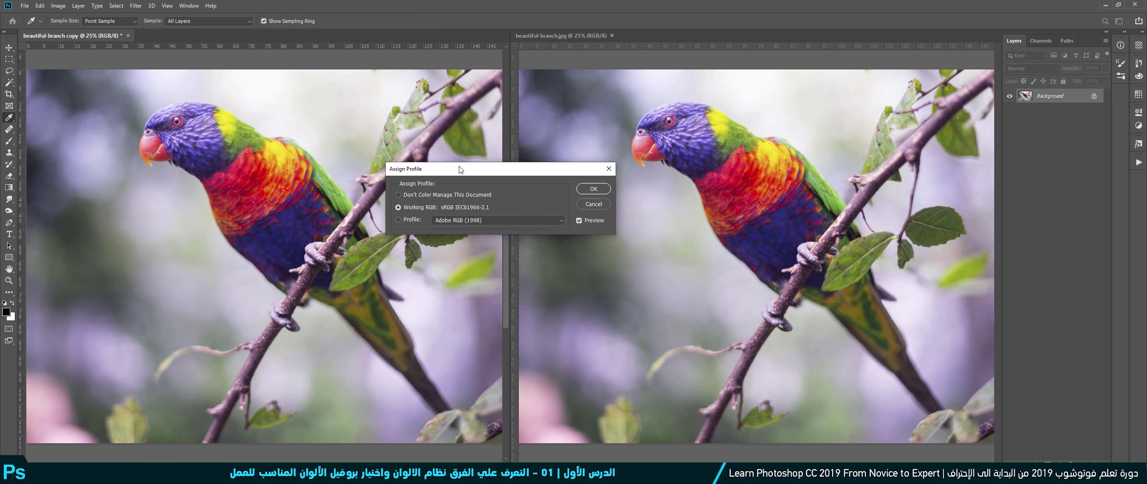
left_click_drag(461, 169, 311, 211)
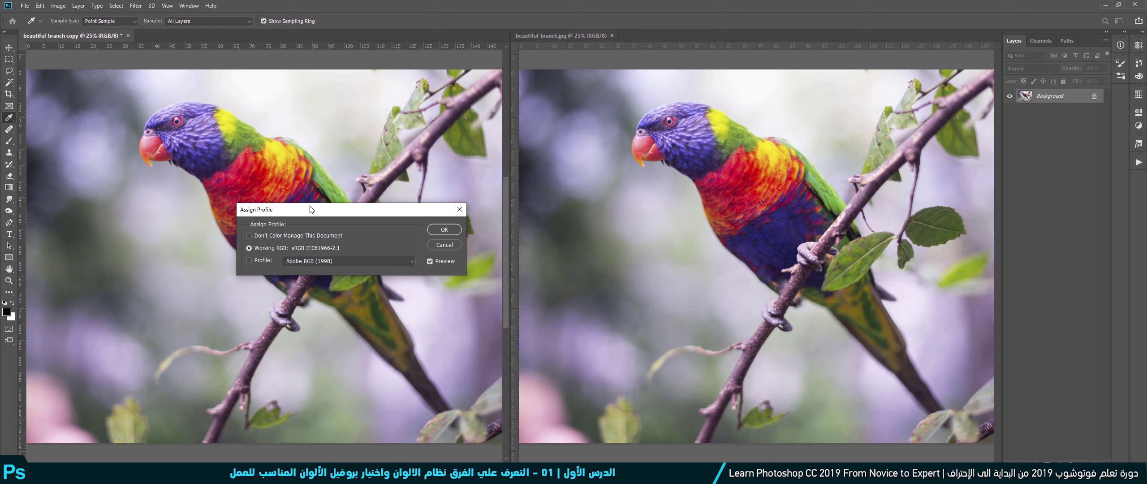
left_click_drag(288, 211, 249, 254)
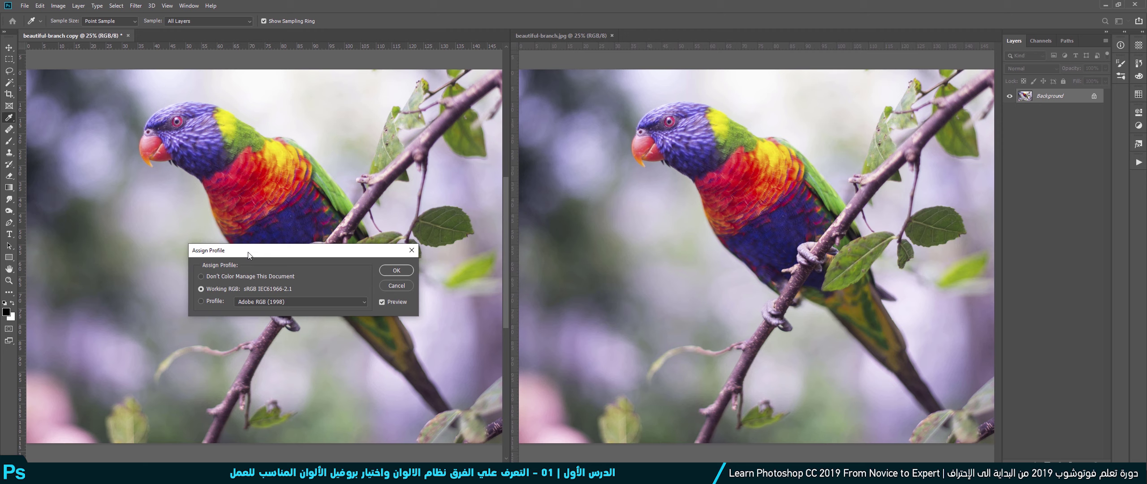
left_click_drag(249, 253, 267, 232)
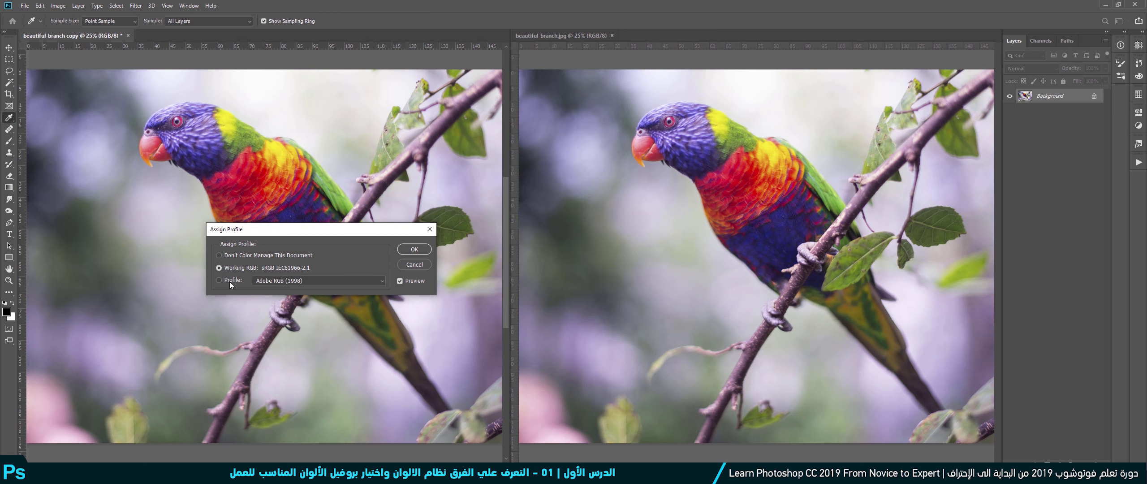
left_click(230, 281)
left_click(288, 278)
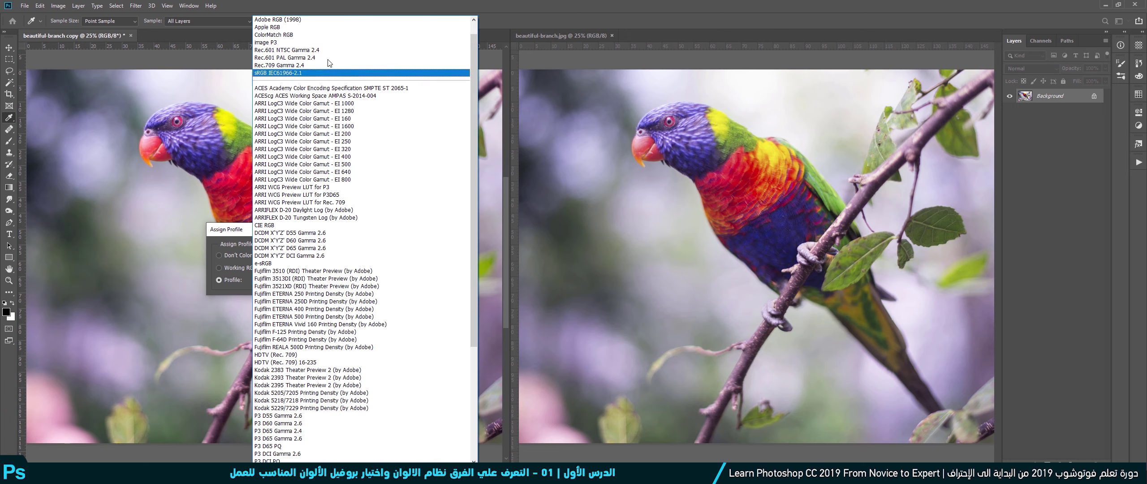
left_click(479, 155)
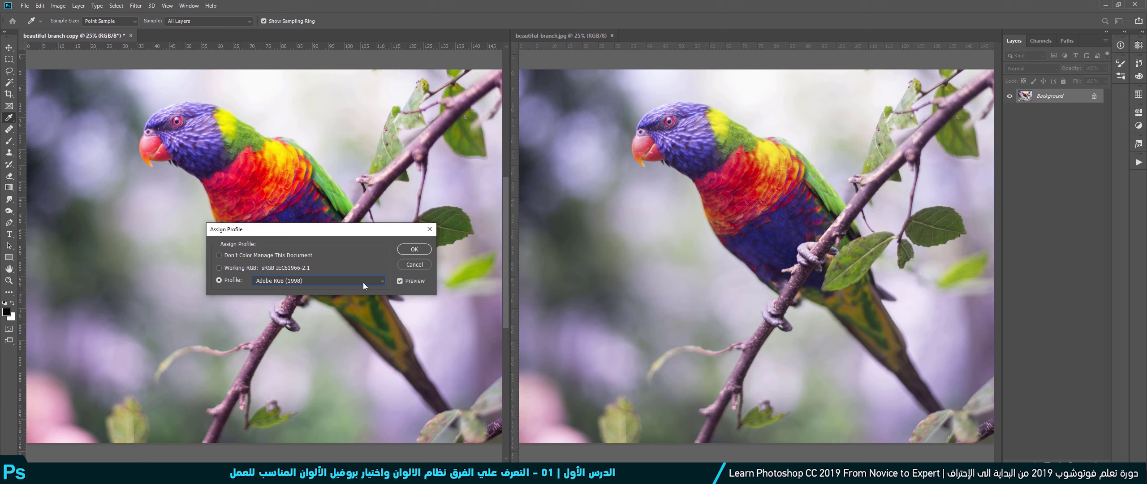
Compare the copy's preview under Working sRGB versus Adobe RGB (1998), ending on Adobe RGB
left_click_drag(316, 242, 516, 209)
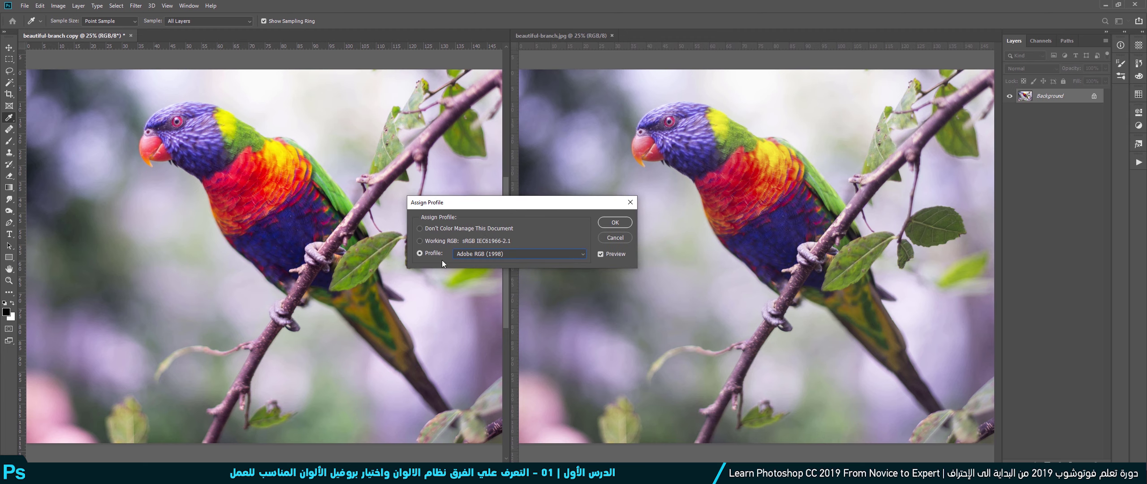
left_click(434, 241)
left_click(427, 253)
left_click(419, 241)
left_click(427, 252)
left_click(584, 255)
left_click(513, 218)
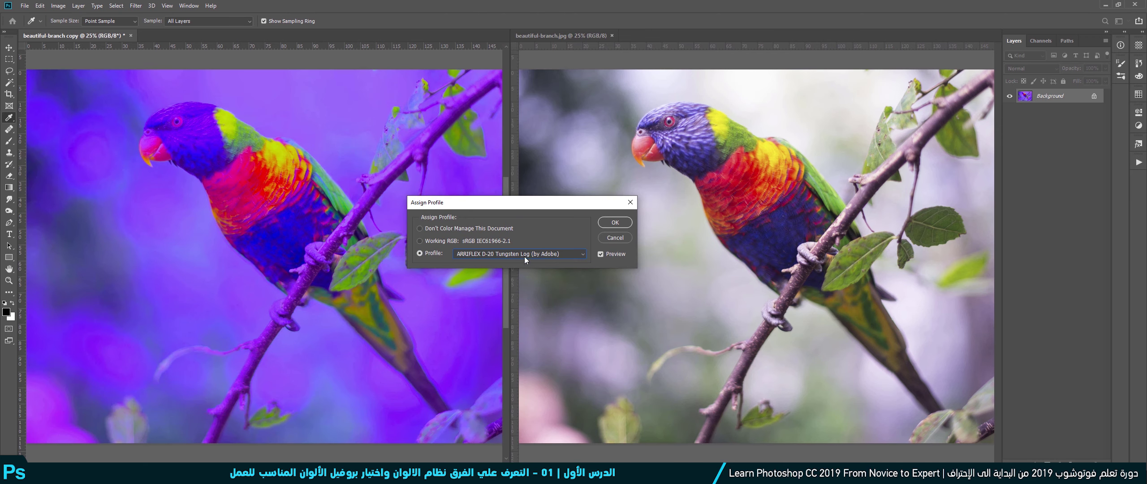
left_click(551, 254)
left_click(503, 108)
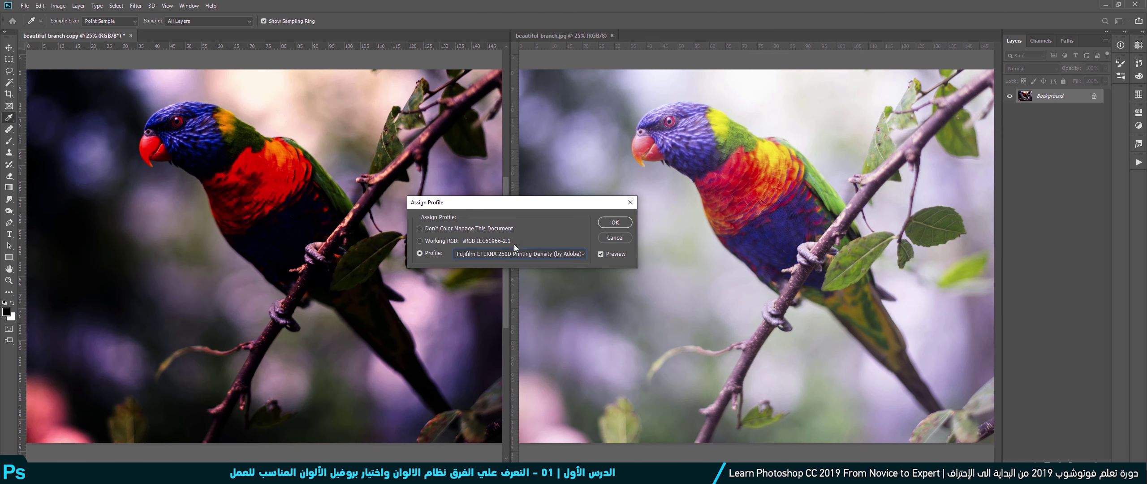
left_click(516, 254)
left_click(515, 107)
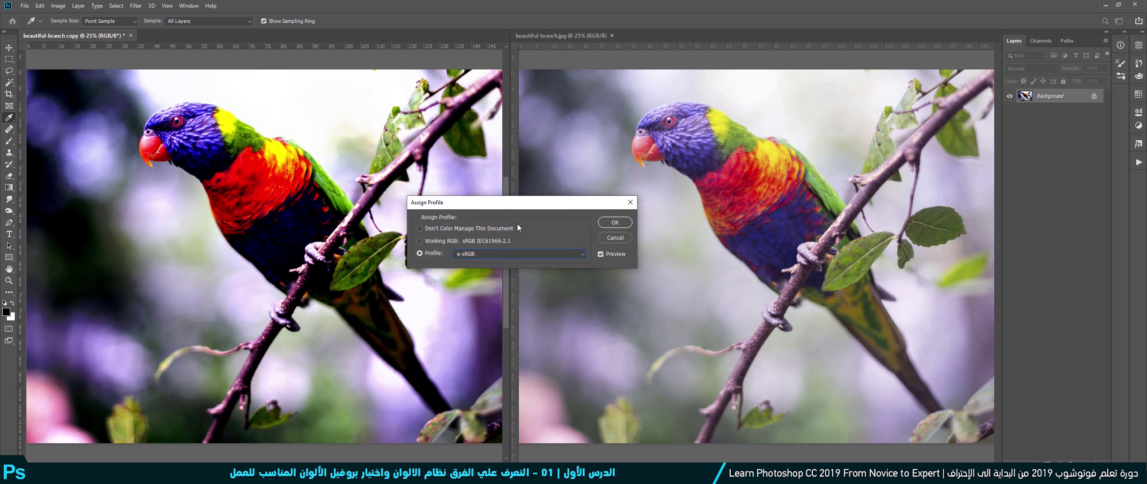
left_click(511, 253)
scroll(515, 134, "up", 2)
left_click(513, 70)
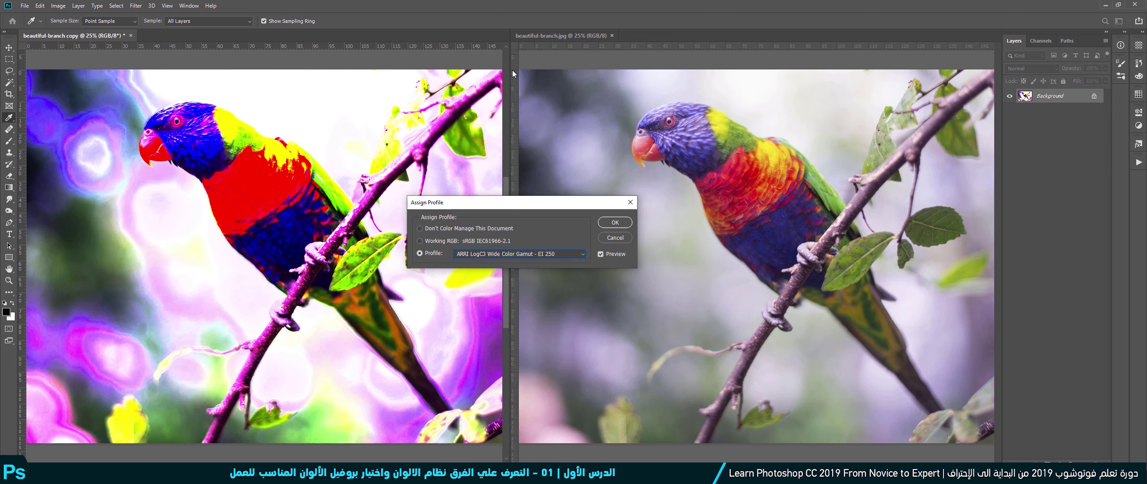
left_click(500, 253)
scroll(488, 134, "up", 2)
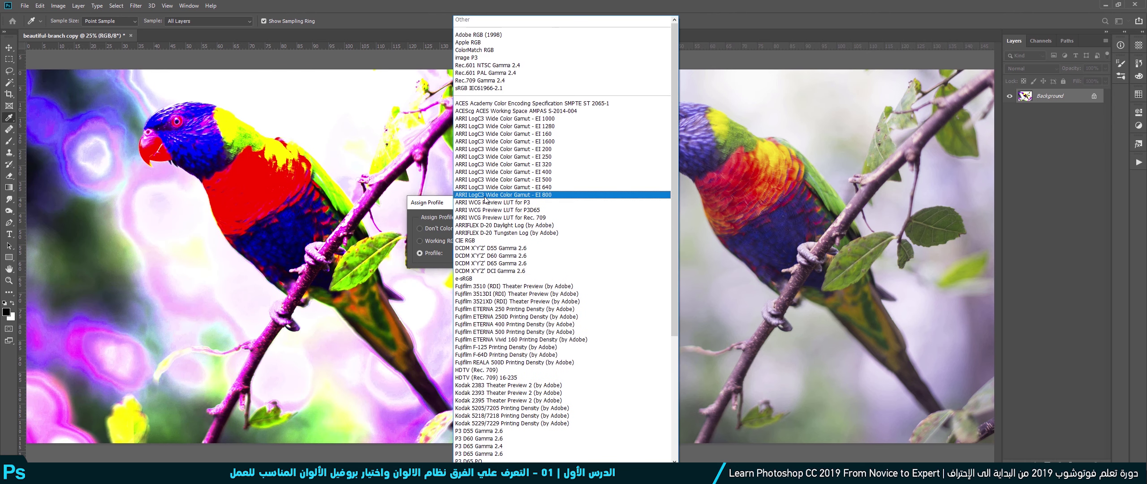
left_click(471, 57)
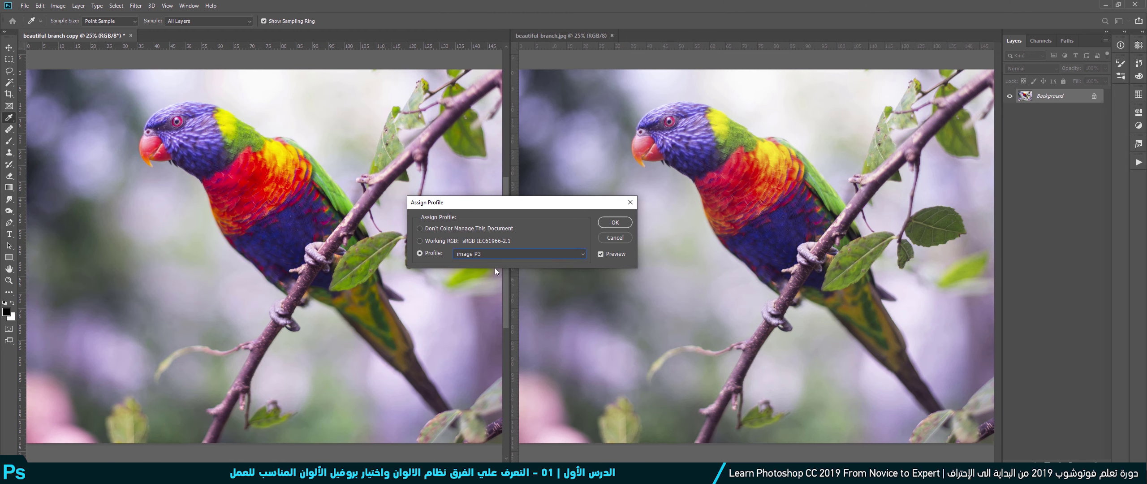
left_click(468, 253)
left_click_drag(672, 90, 677, 29)
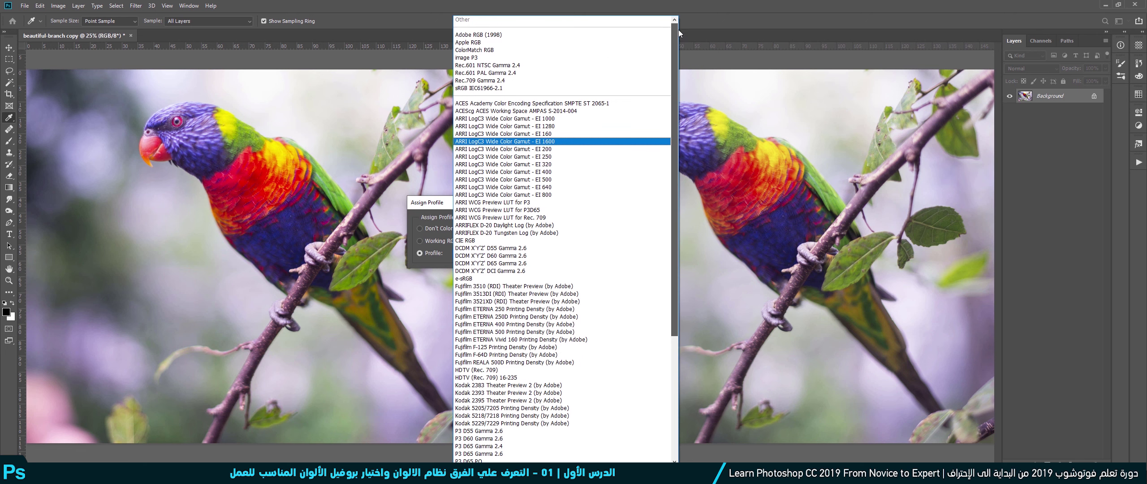
left_click(495, 36)
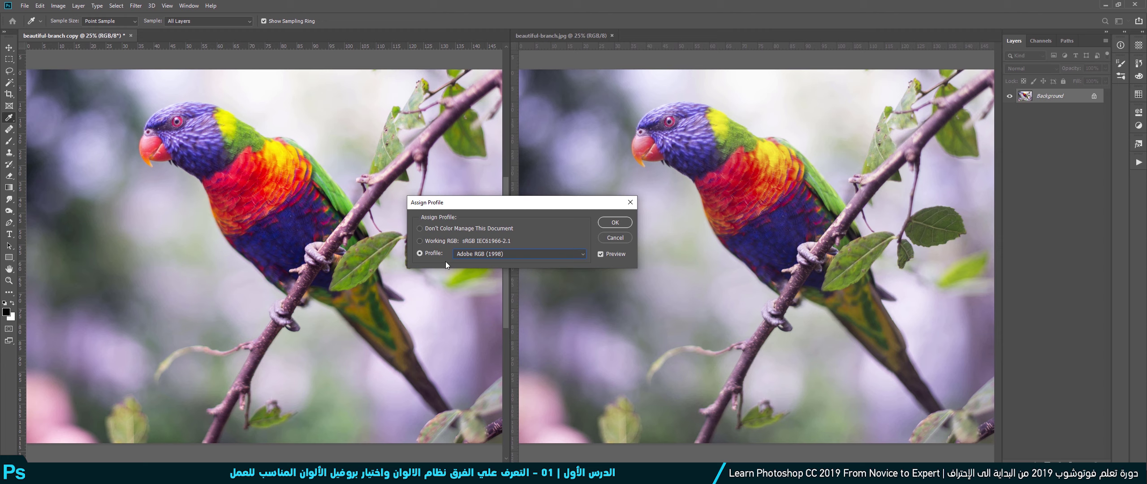
Confirm Adobe RGB (1998) in Assign Profile, then open Color Settings from the Edit menu
left_click(614, 223)
key("v")
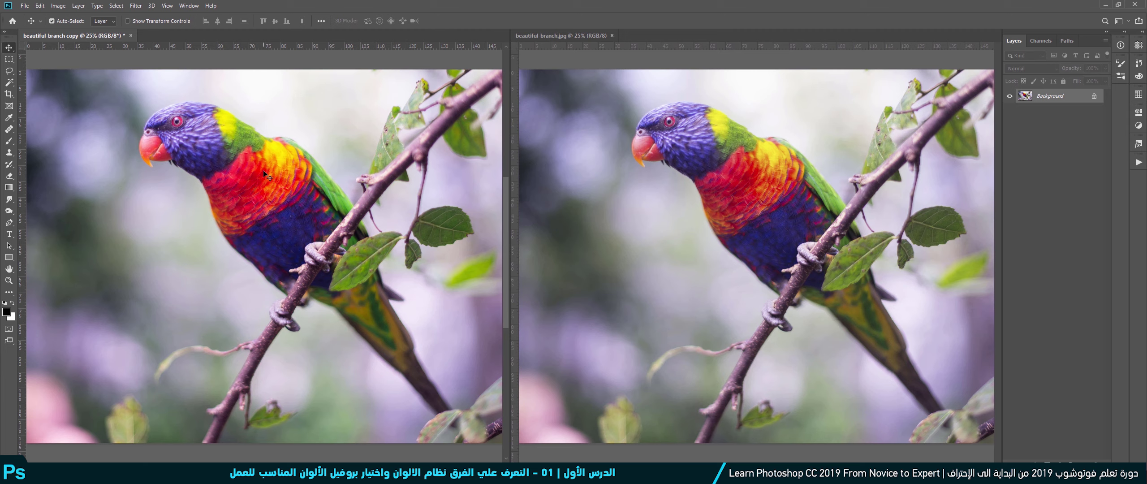
left_click(39, 5)
left_click(62, 316)
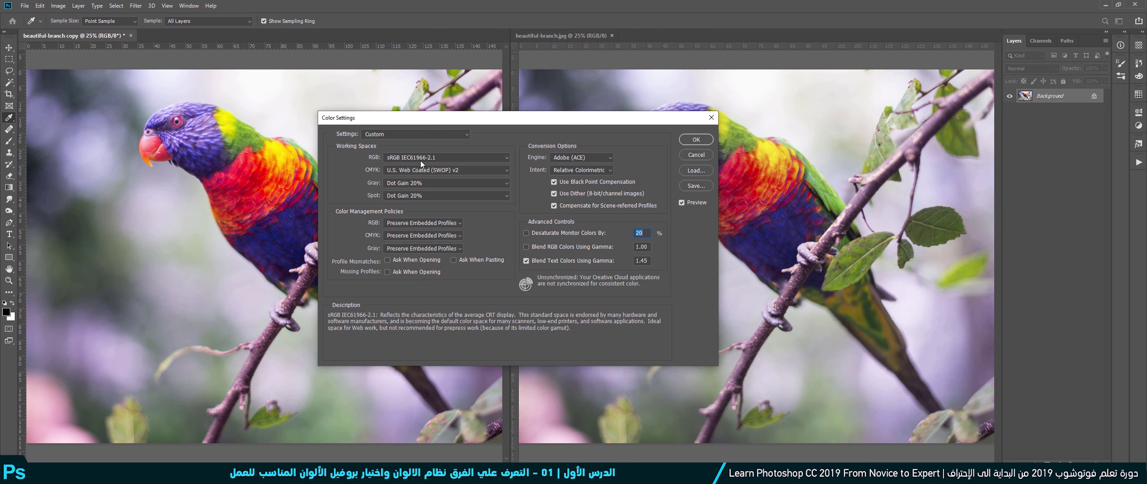
Set the RGB working space to Adobe RGB (1998)
left_click(420, 161)
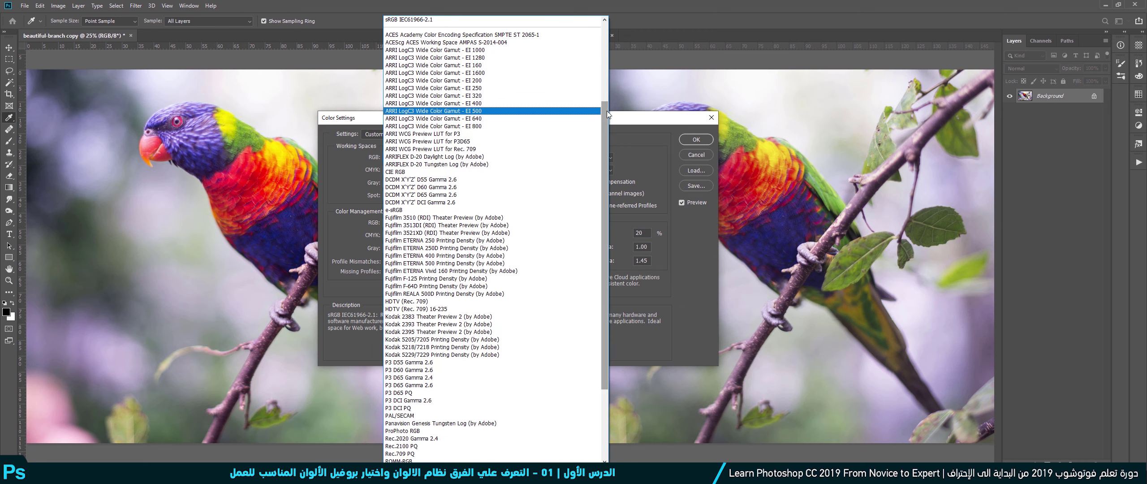
left_click_drag(607, 111, 605, 40)
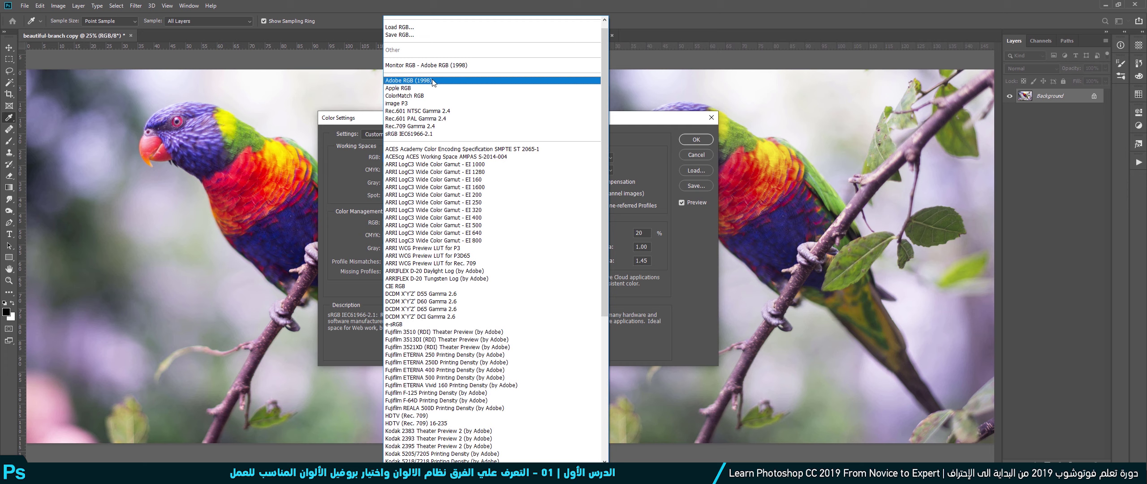
left_click(402, 81)
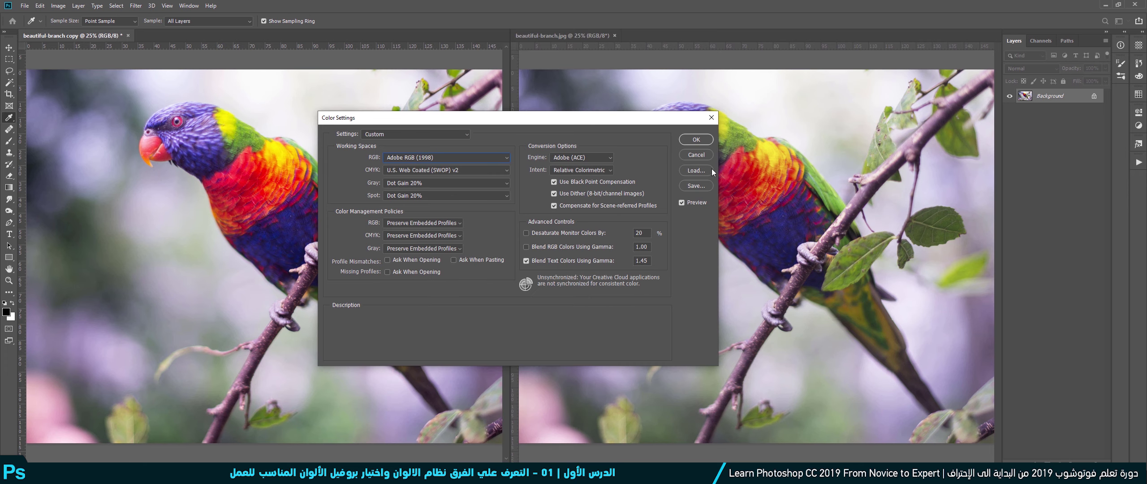
Save the colour settings as a new preset file named 'j' and confirm its comment
left_click(686, 186)
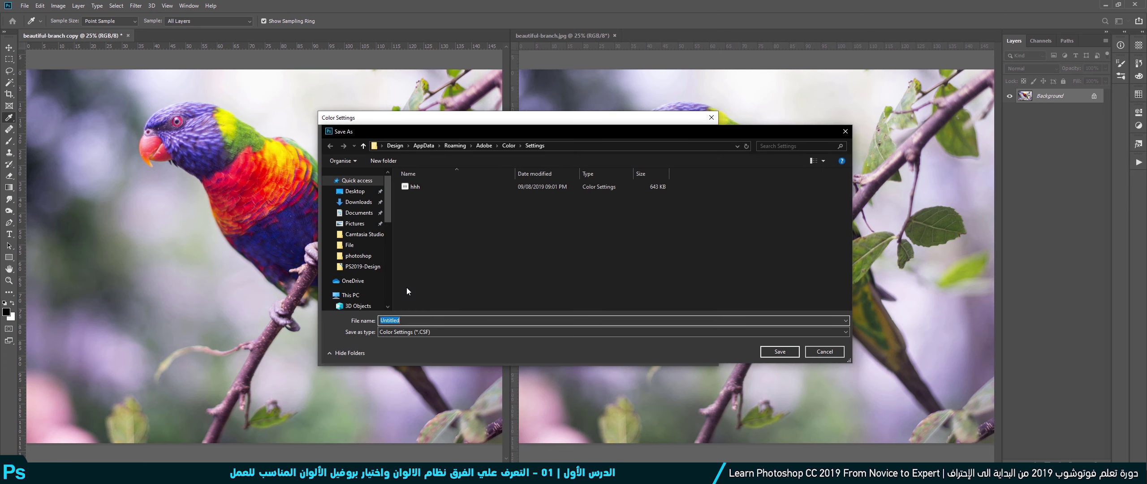
type("jjjjj")
left_click(779, 351)
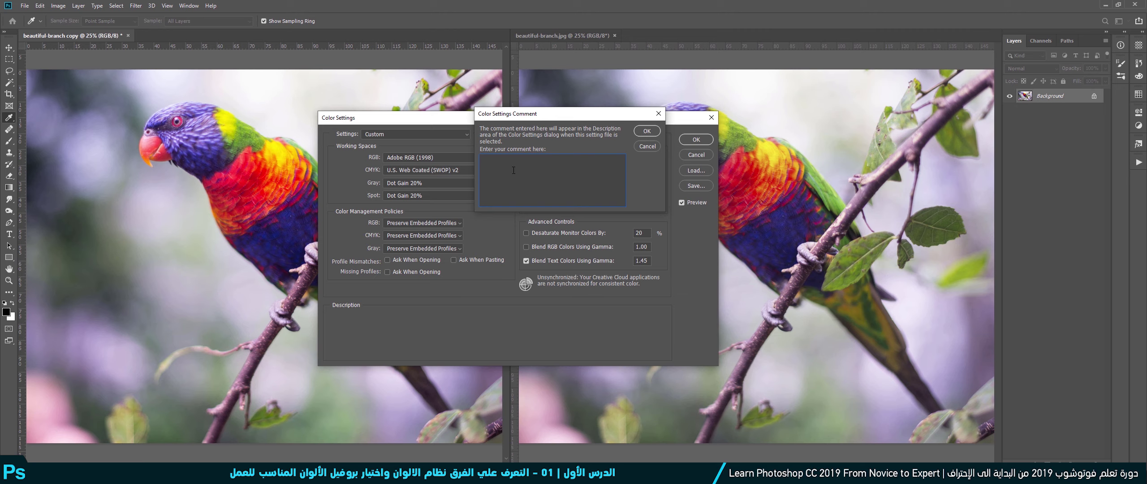
left_click(646, 130)
left_click(386, 135)
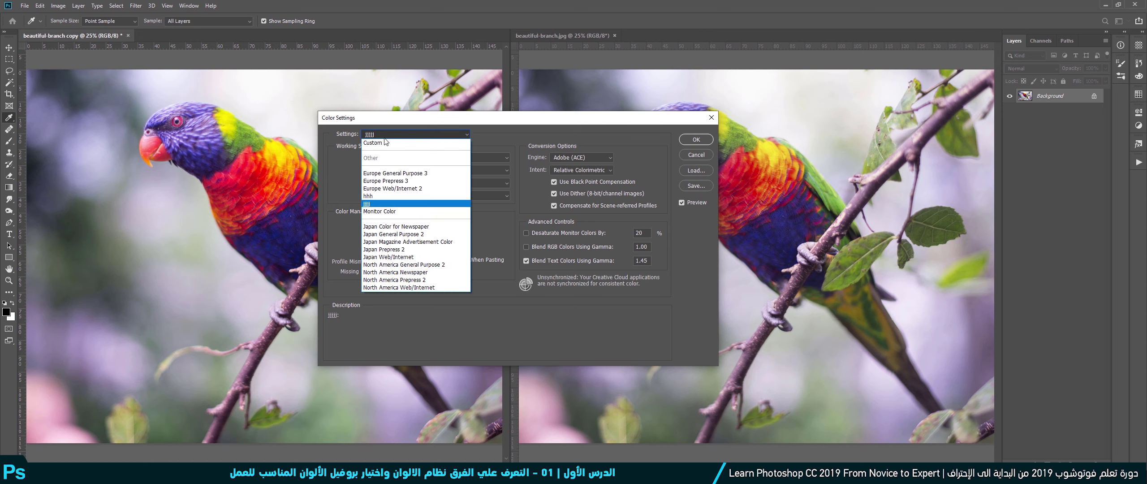
Try the new saved preset and Europe General Purpose 3, then return to the saved preset
left_click(374, 205)
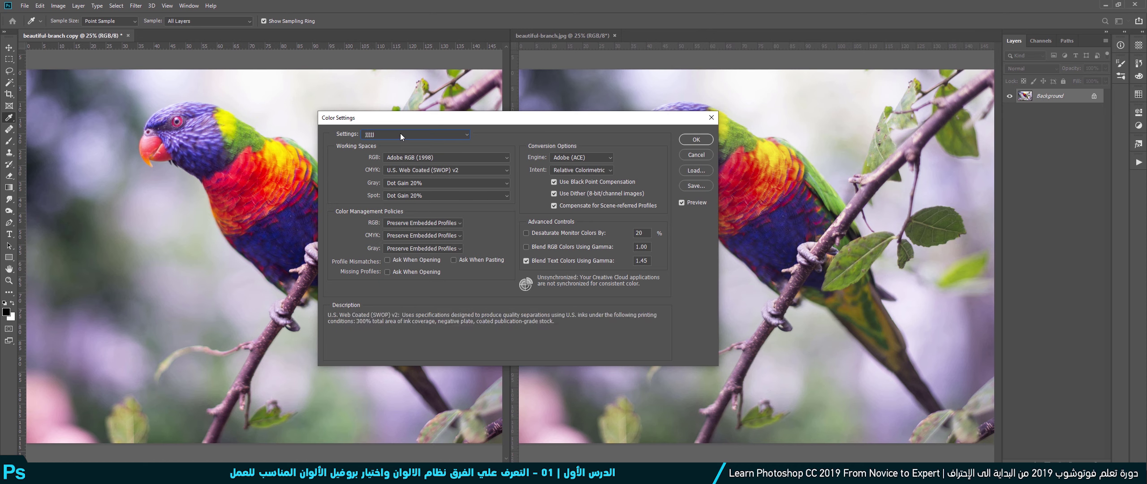
left_click(380, 134)
left_click(377, 173)
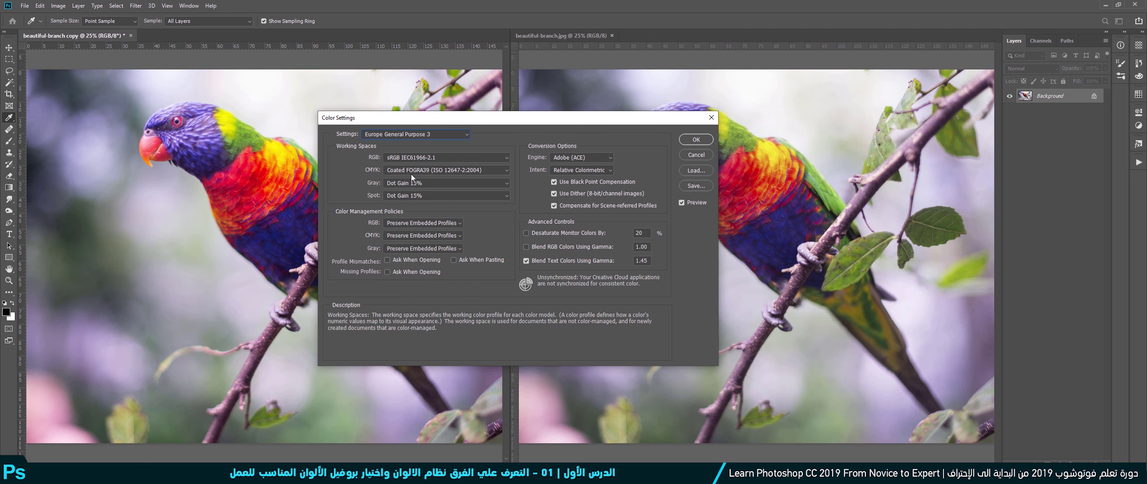
left_click(414, 134)
left_click(370, 204)
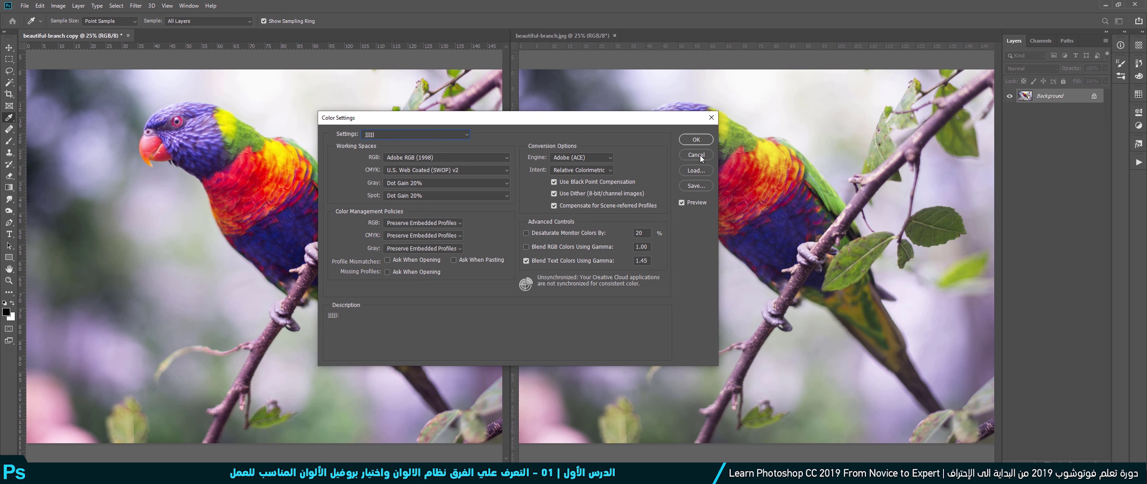
Switch the settings to Custom with sRGB IEC61966-2.1 as RGB working space and apply
left_click(450, 135)
left_click(431, 144)
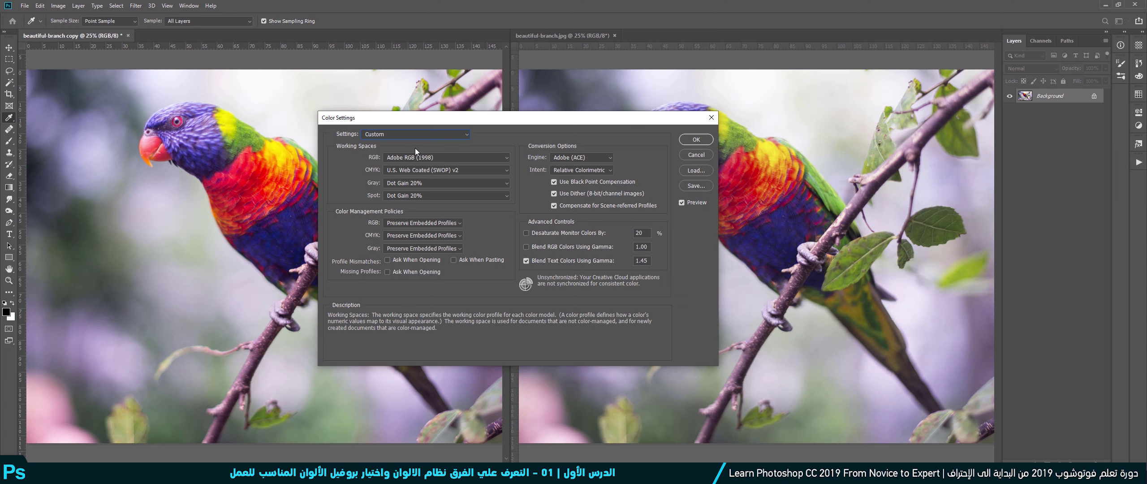
left_click(430, 158)
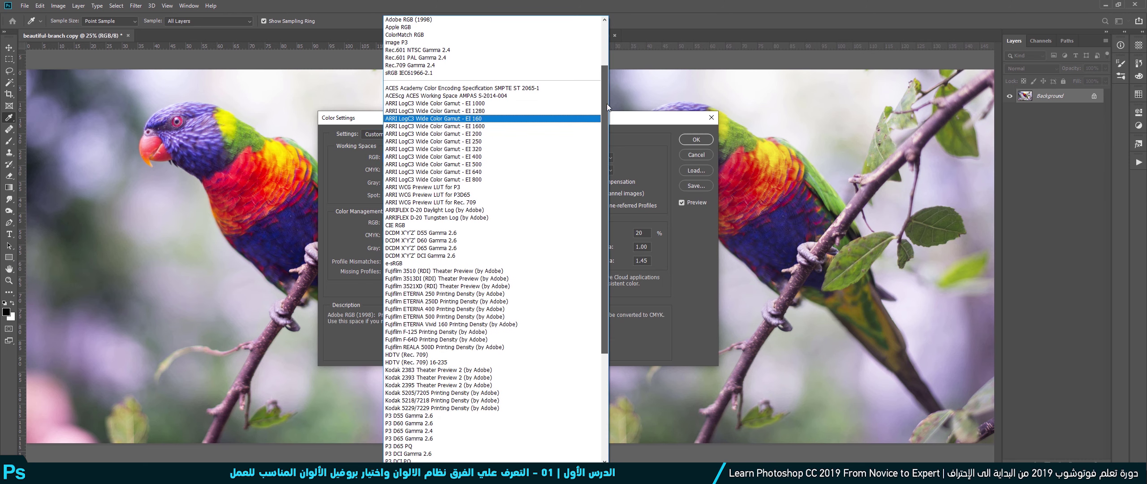
left_click_drag(605, 104, 605, 60)
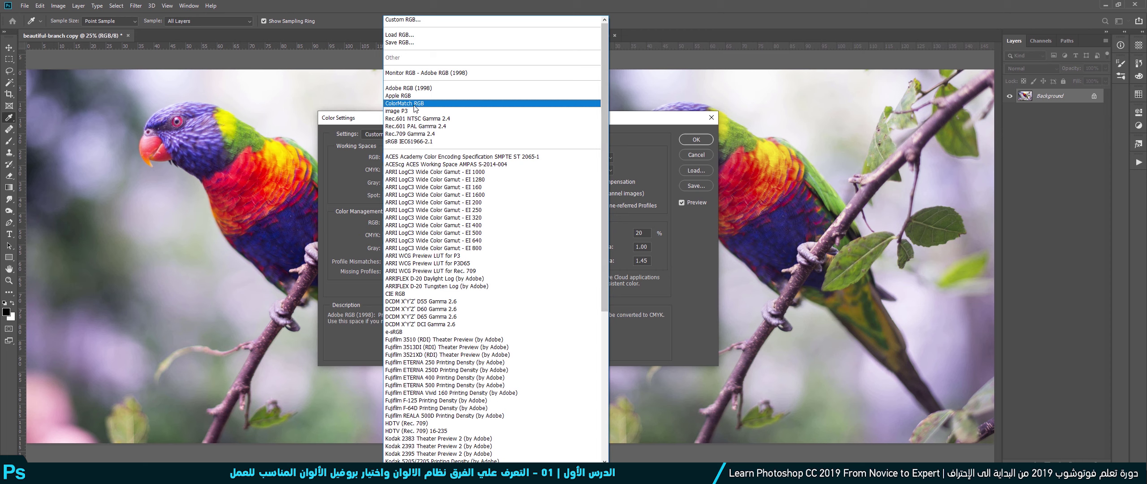
left_click(417, 142)
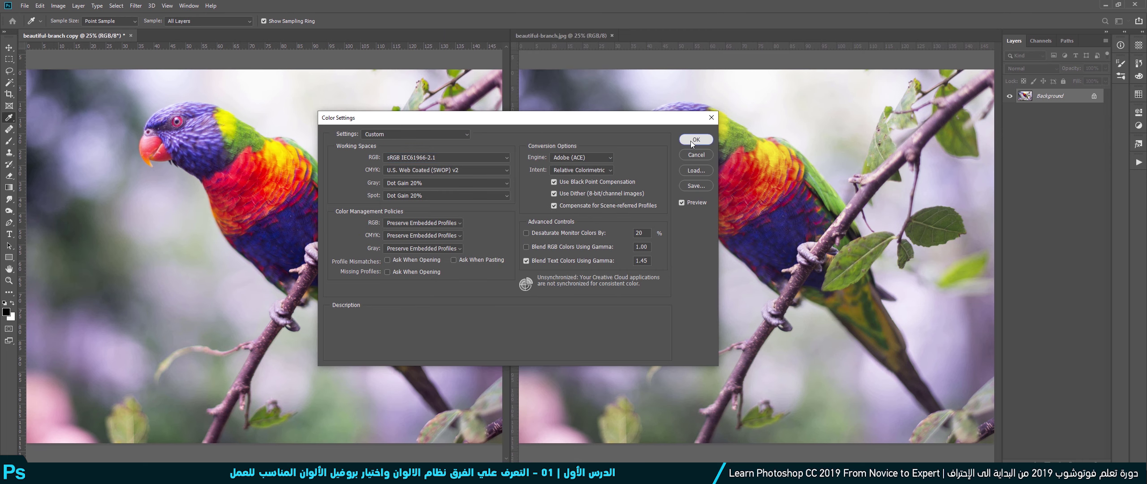
left_click(691, 141)
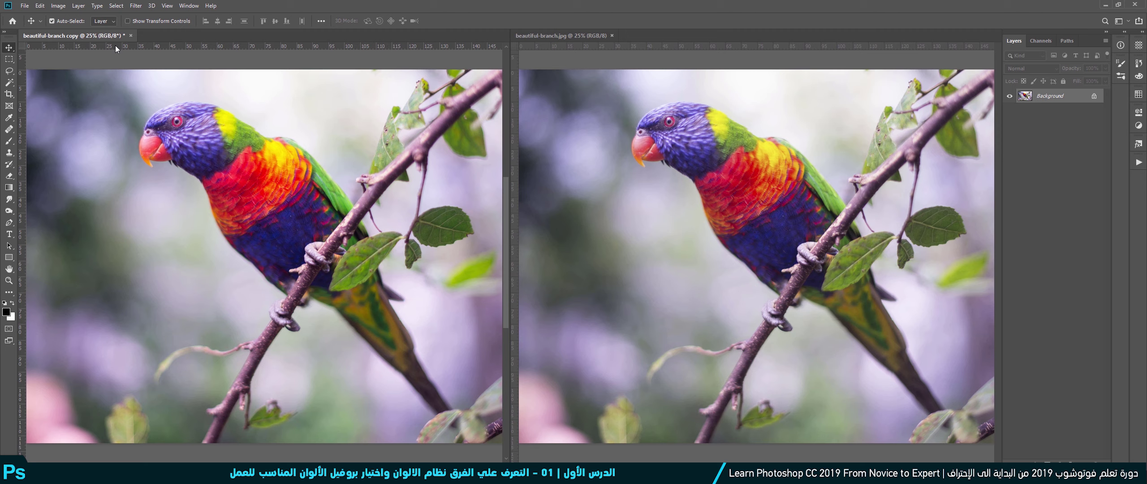
Close beautiful-branch copy without saving and beautiful-branch.jpg, then drag flowers.jpg into Photoshop
left_click(130, 35)
left_click(537, 175)
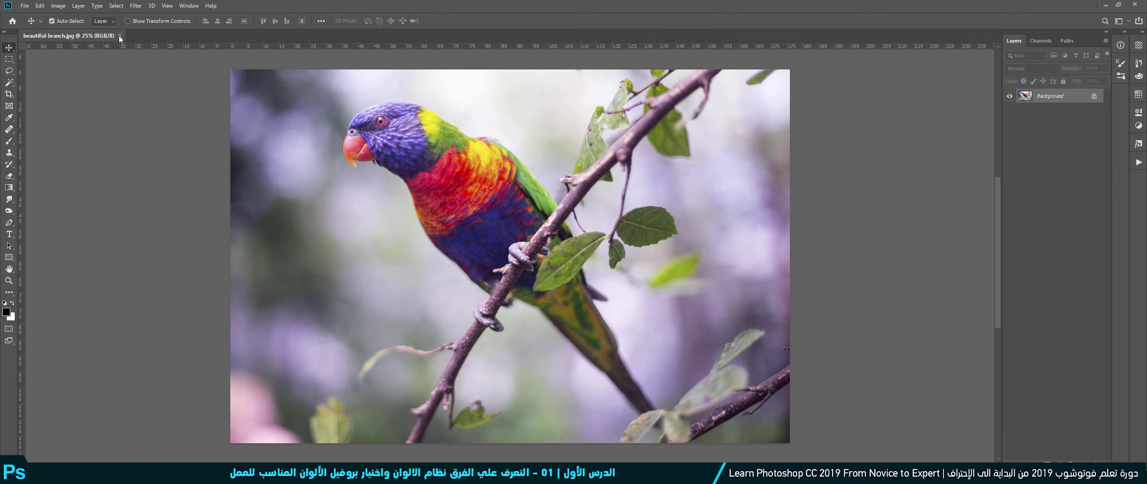
left_click(120, 35)
mouse_move(249, 108)
left_mouse_down()
mouse_move(126, 456)
mouse_move(178, 249)
left_mouse_up()
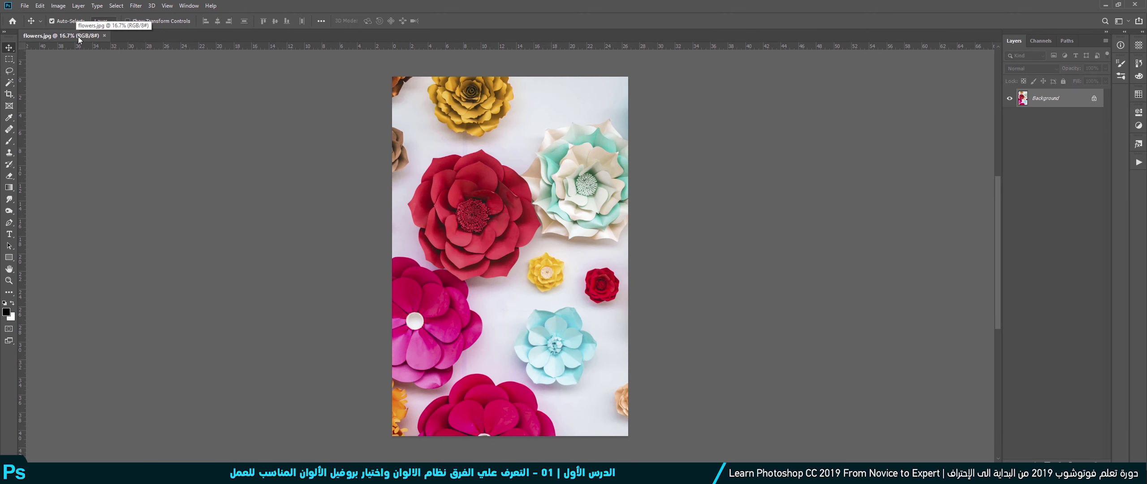
Convert flowers.jpg to CMYK Color and duplicate it as 'flowers copy'
left_click(58, 6)
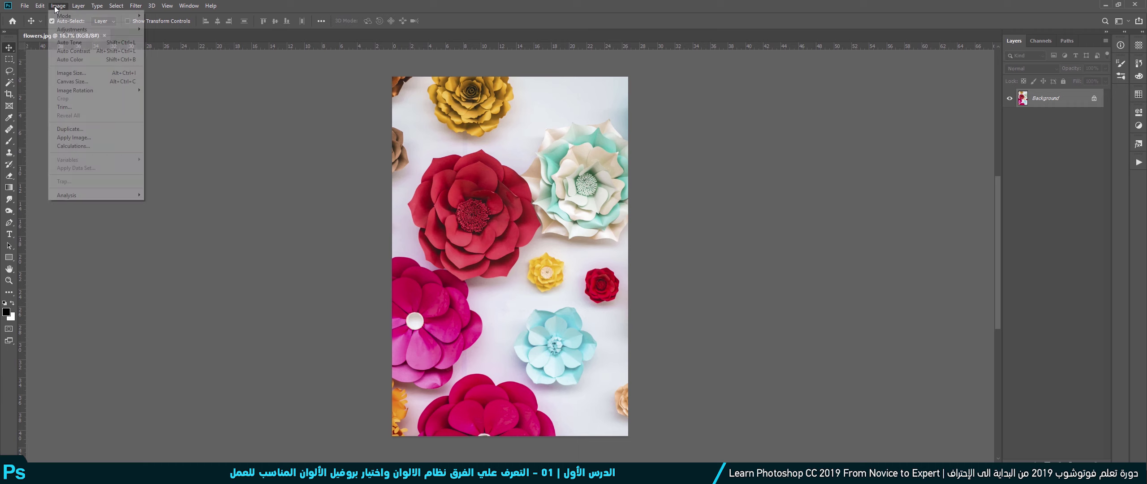
mouse_move(81, 15)
left_click(164, 58)
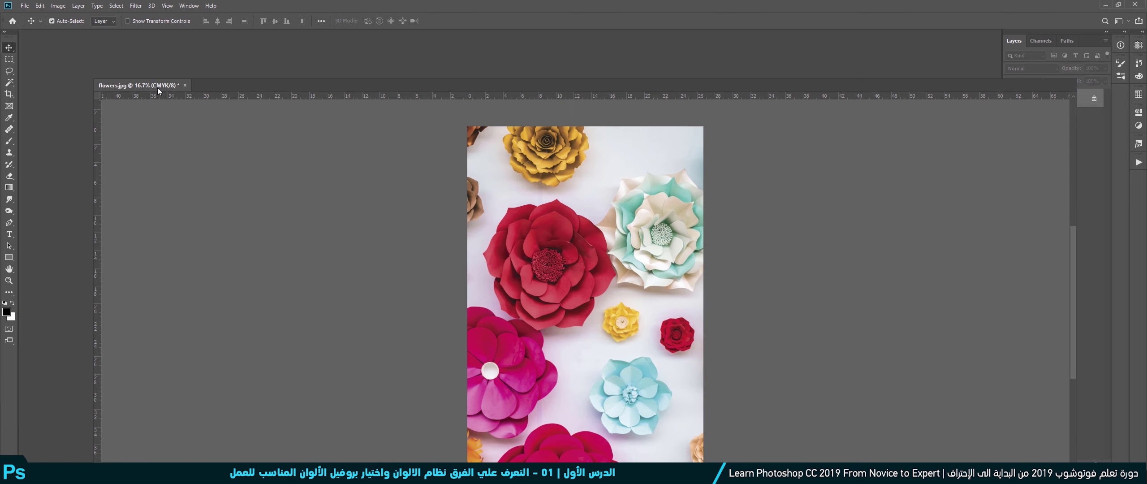
left_click_drag(82, 38, 158, 88)
right_click(157, 88)
left_click(180, 91)
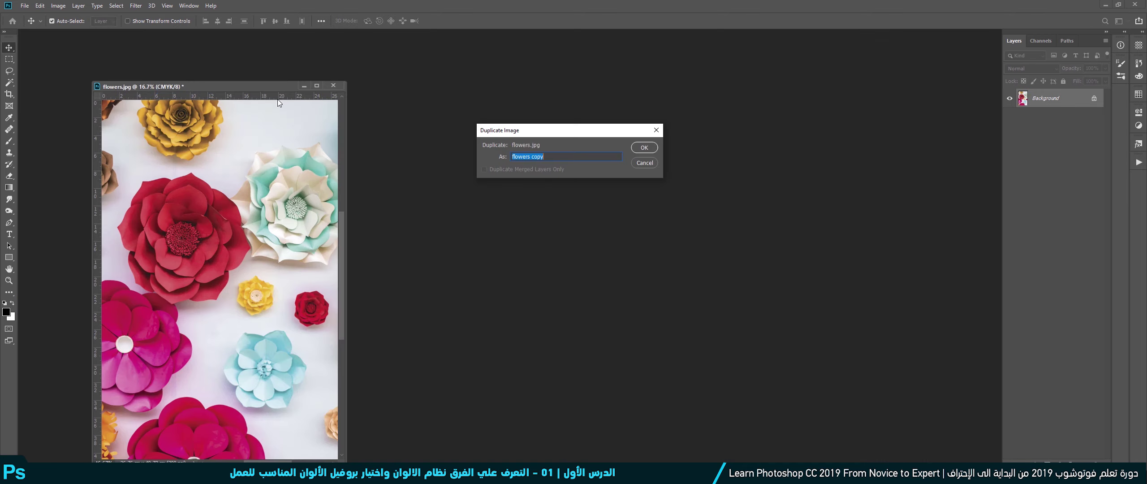
left_click(651, 152)
Tile flowers copy and flowers.jpg 2-up vertically, activating each in turn
left_click(195, 6)
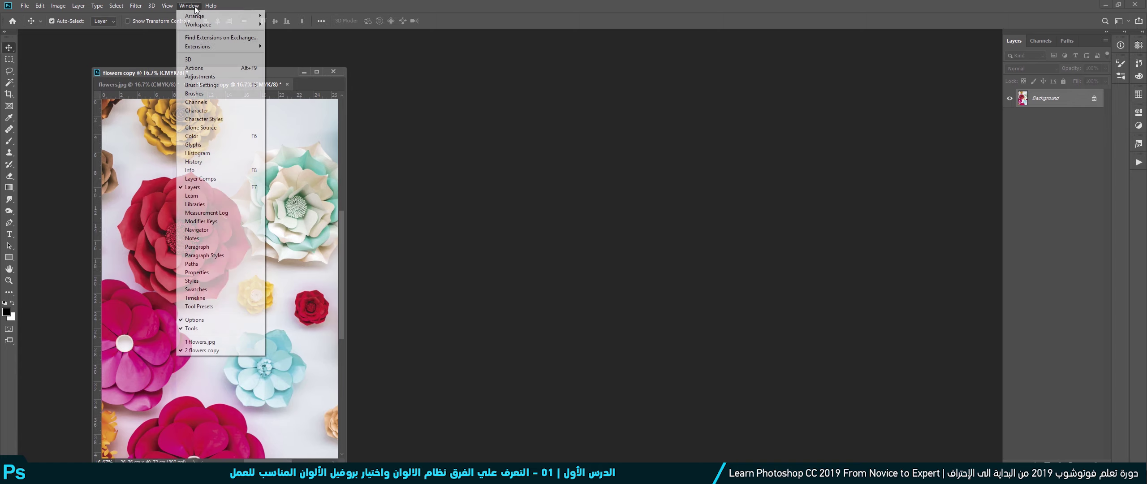
mouse_move(215, 16)
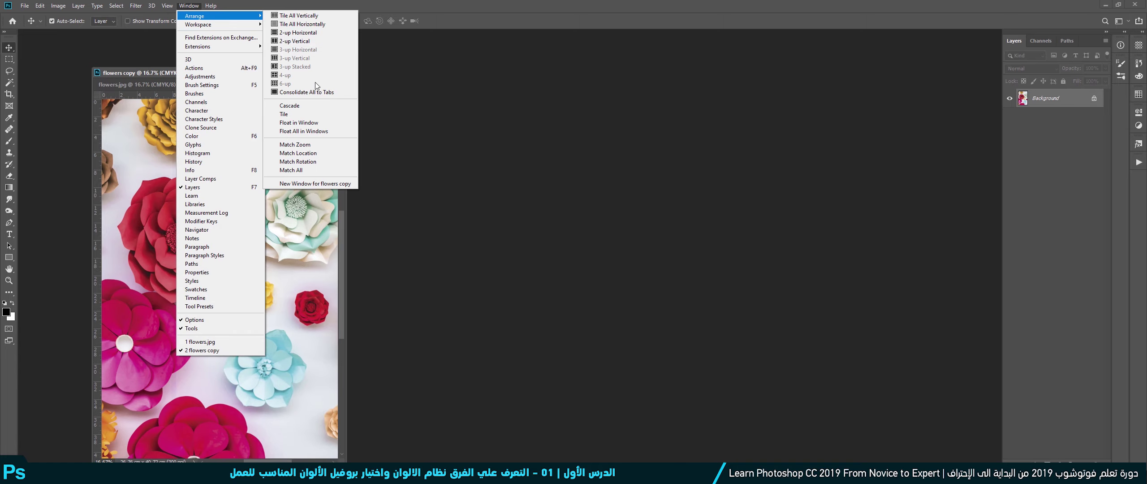
left_click(294, 41)
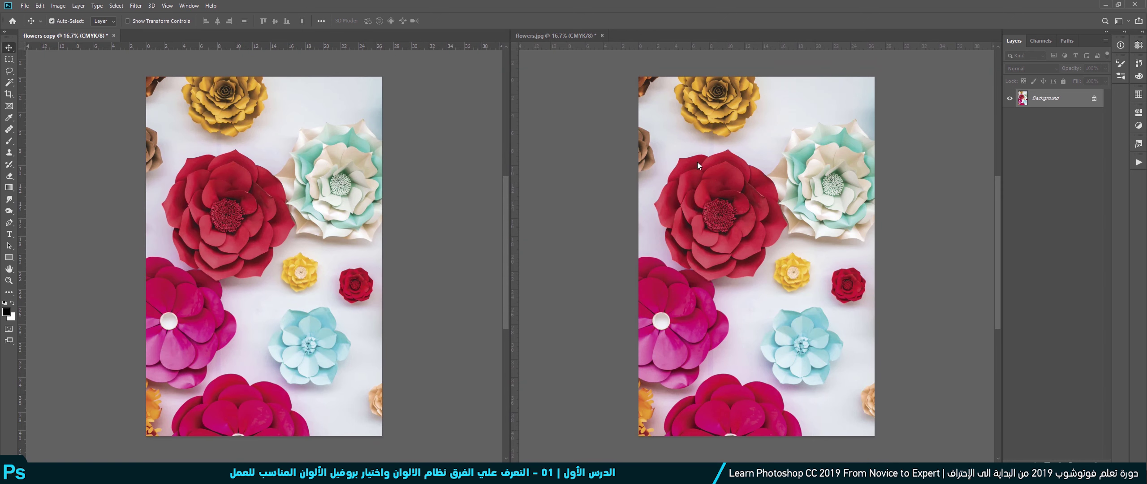
left_click(568, 35)
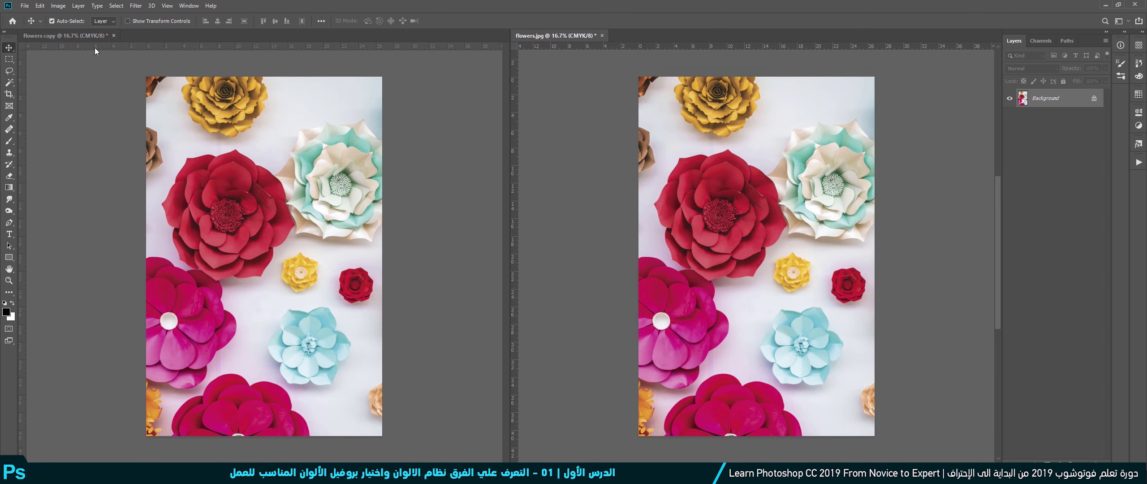
left_click(81, 35)
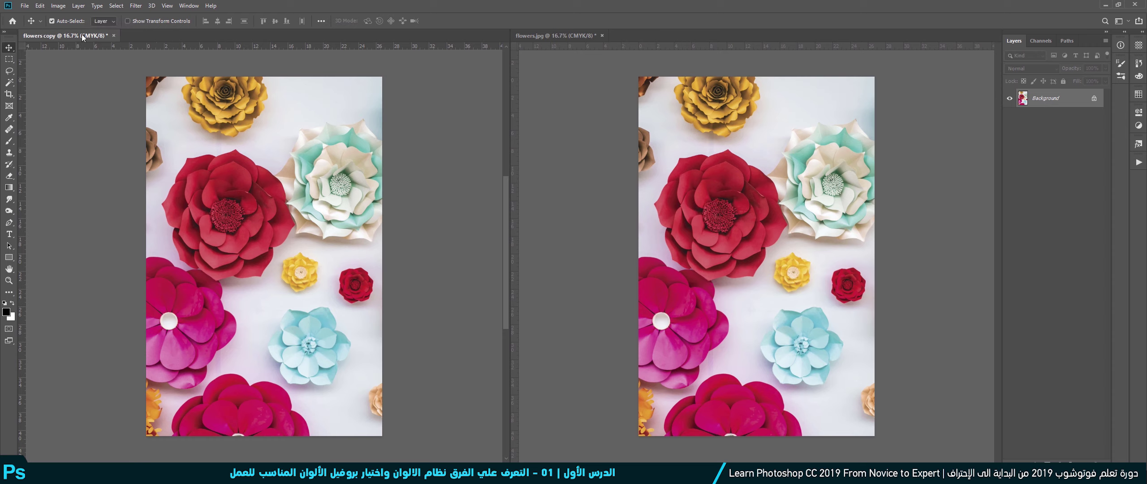
left_click(40, 6)
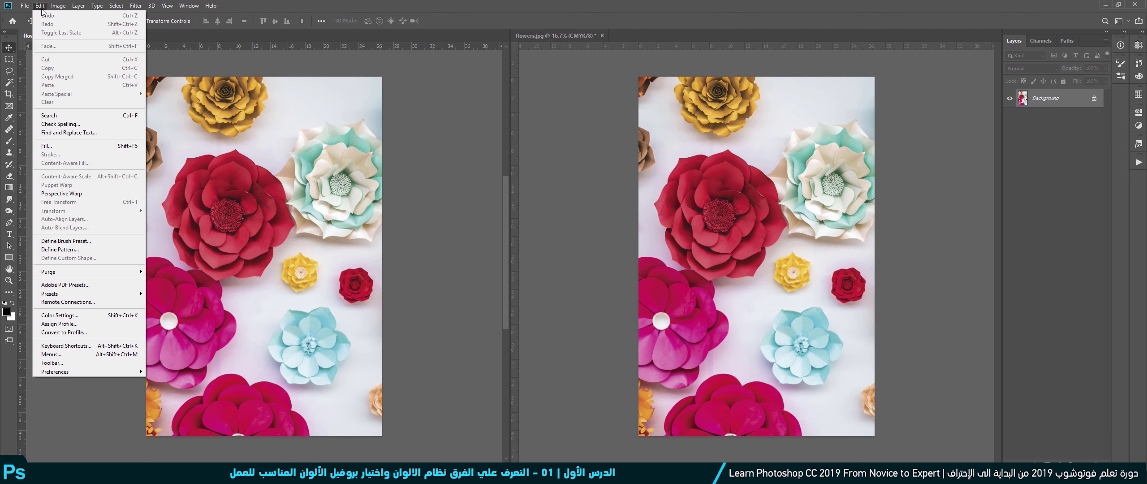
Open Edit > Assign Profile for flowers copy
left_click(67, 324)
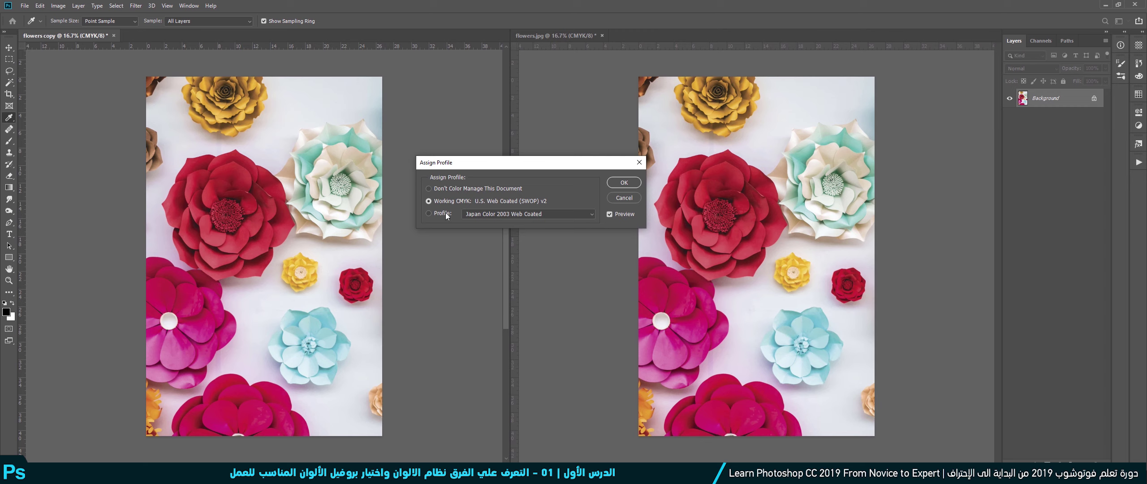
Preview Japan Color 2003 Web Coated on flowers copy, toggling against the working CMYK profile
left_click(527, 214)
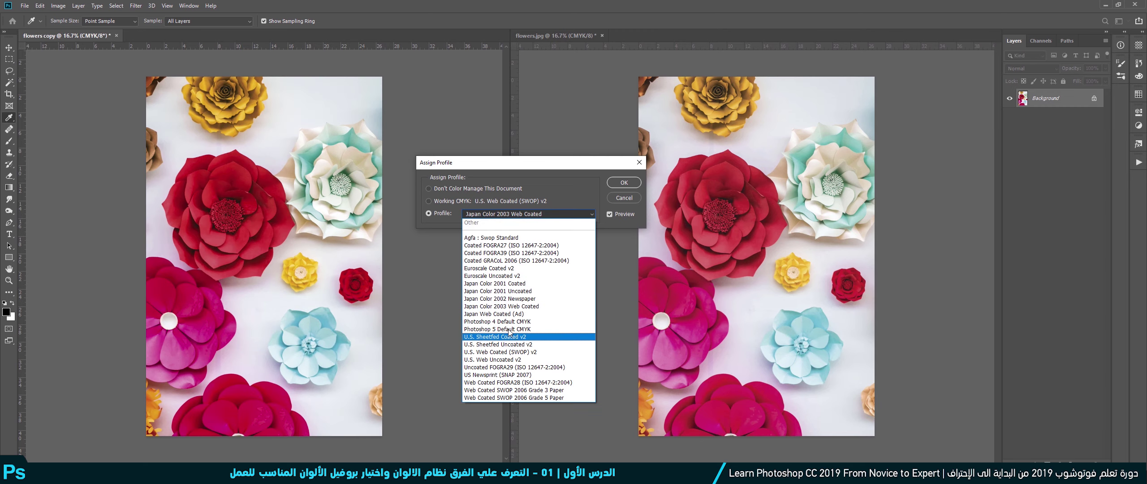
left_click(519, 306)
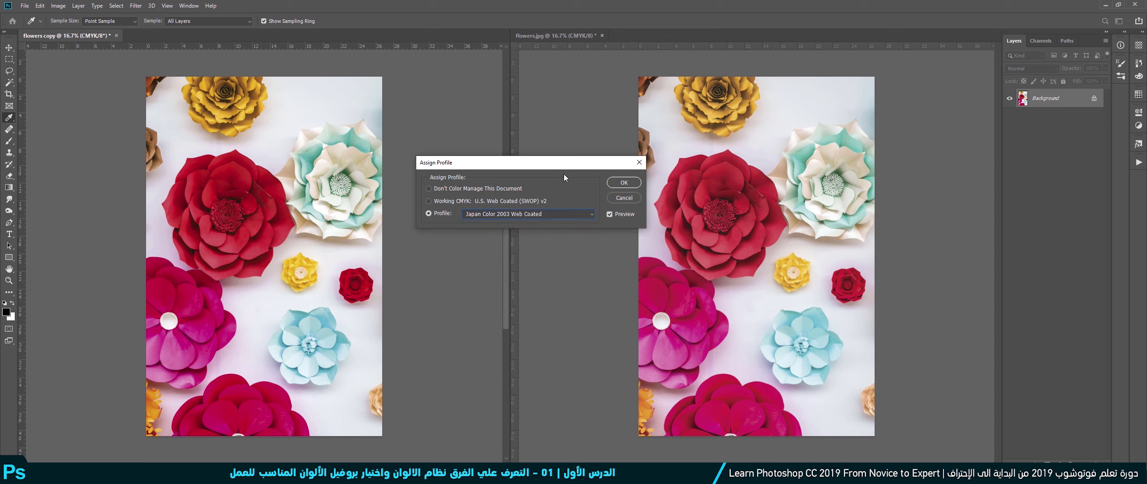
left_click(429, 201)
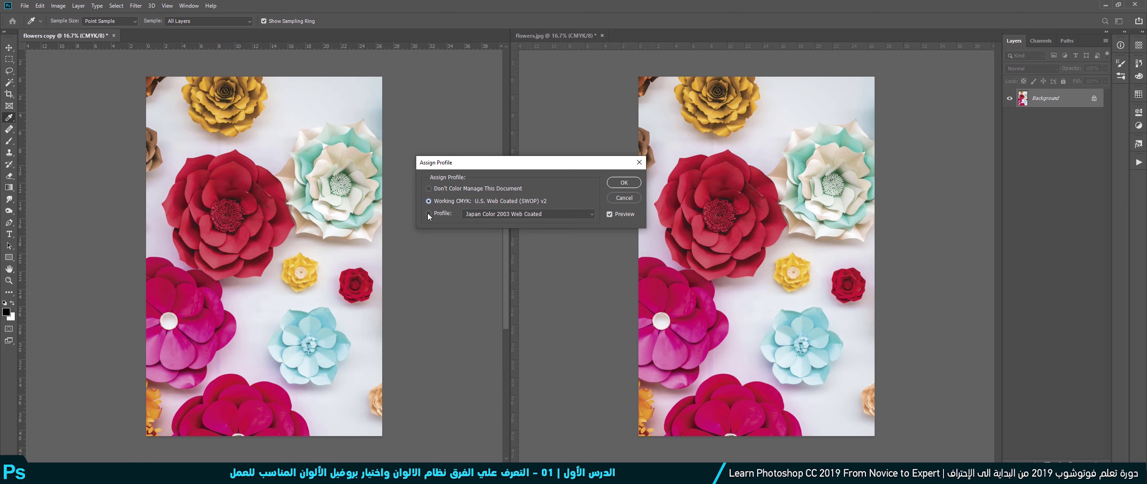
left_click(429, 214)
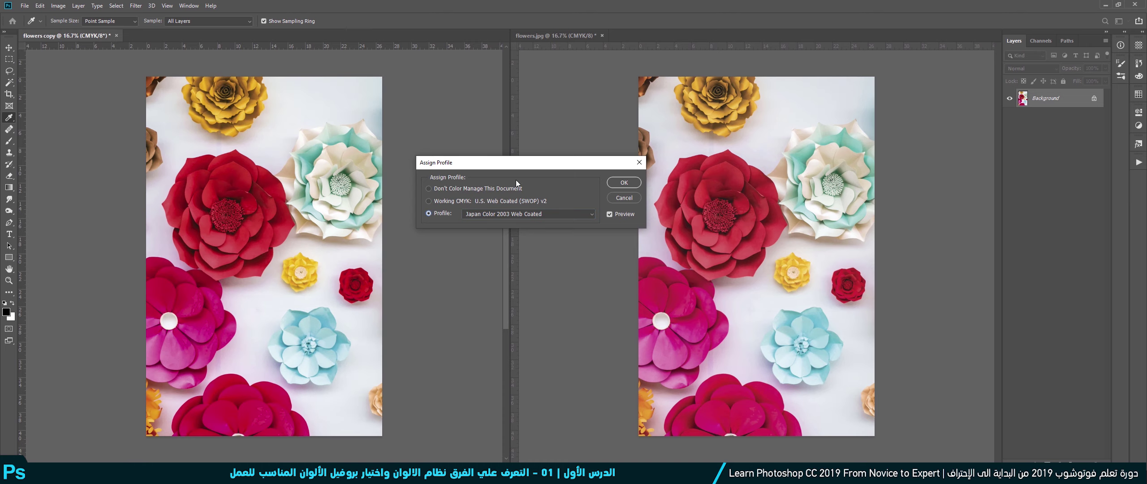
left_click_drag(516, 165, 498, 231)
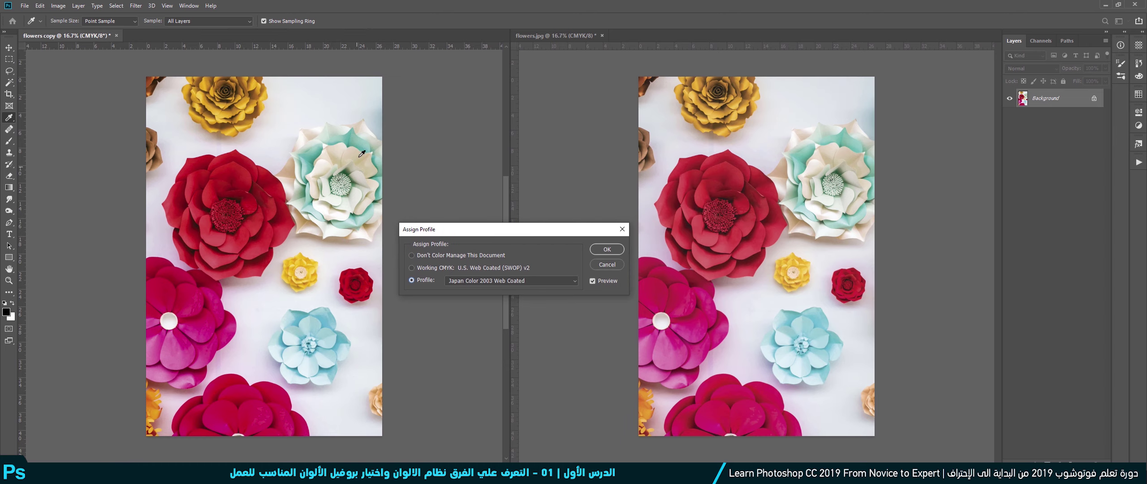
left_click(411, 268)
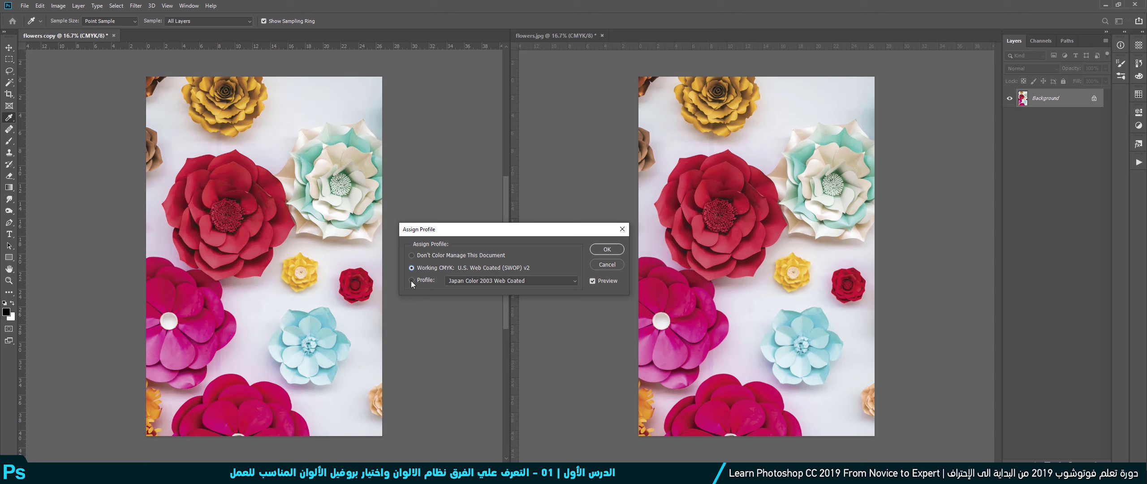
left_click(412, 280)
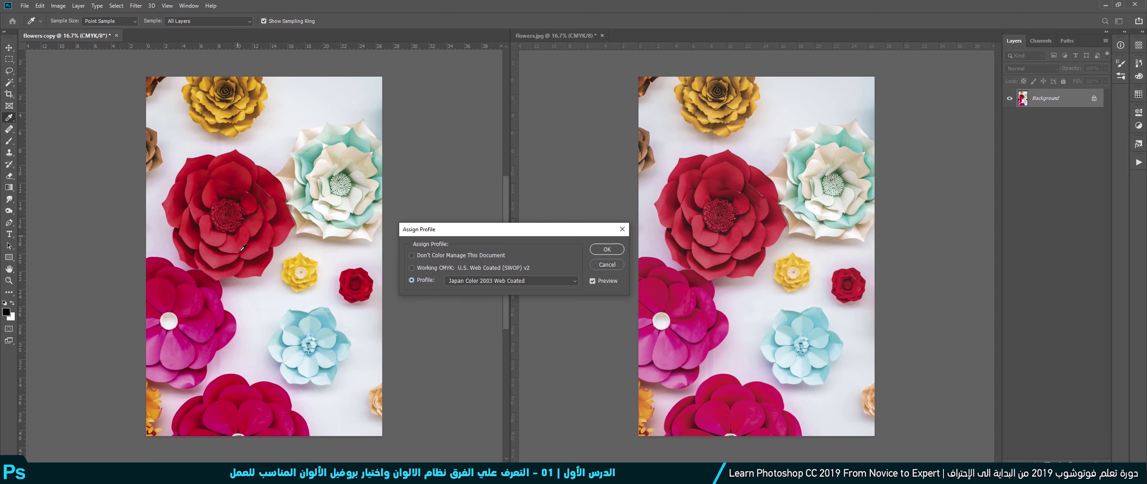
Preview Japan Web Coated (Ad), Japan Color 2001 Coated, Web Coated FOGRA28 and Photoshop 4 Default CMYK
left_click(497, 281)
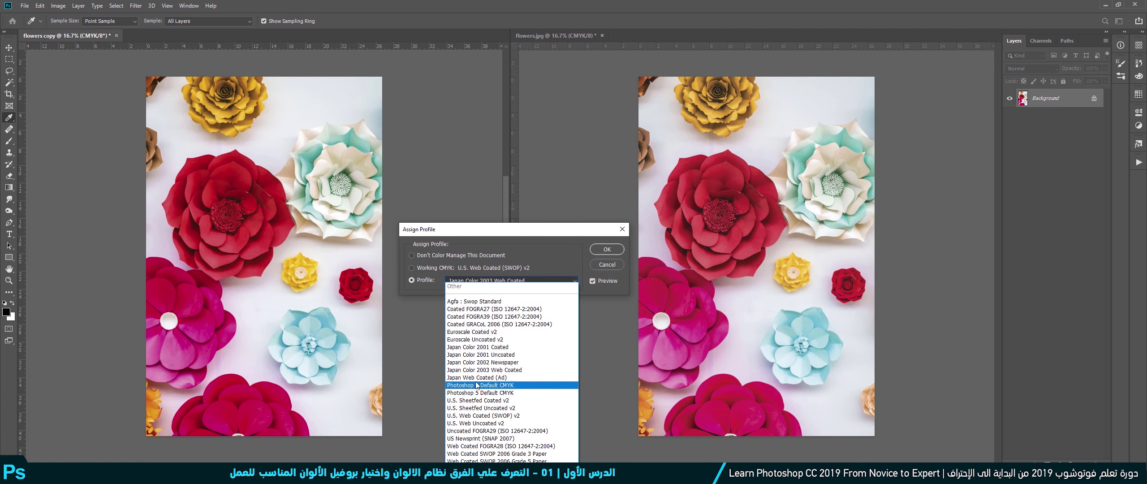
left_click(477, 378)
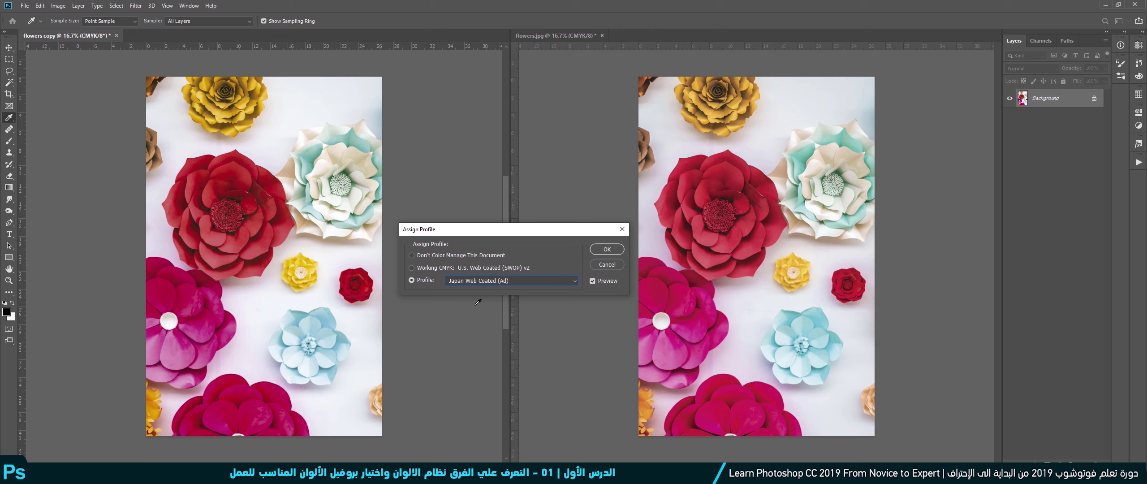
left_click(473, 281)
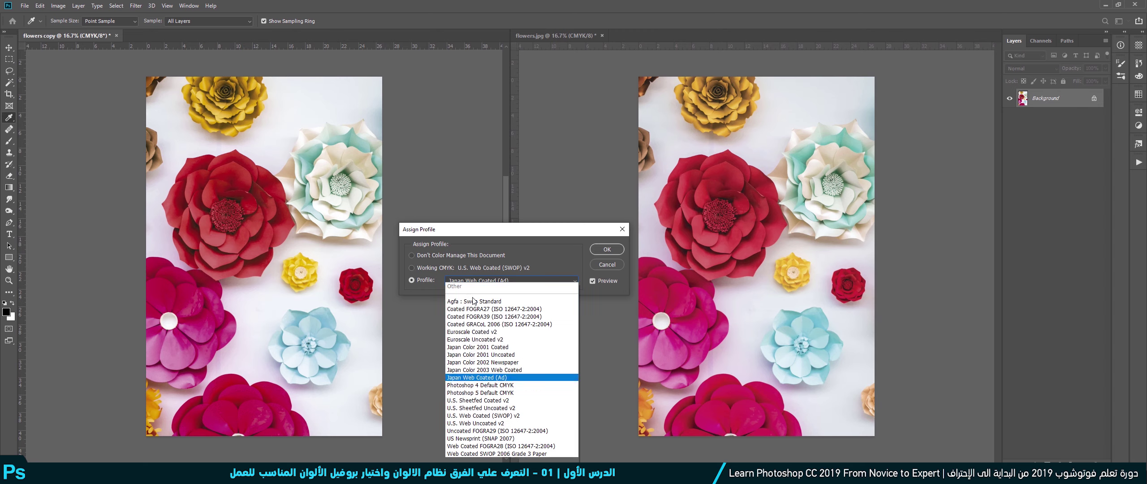
left_click(471, 346)
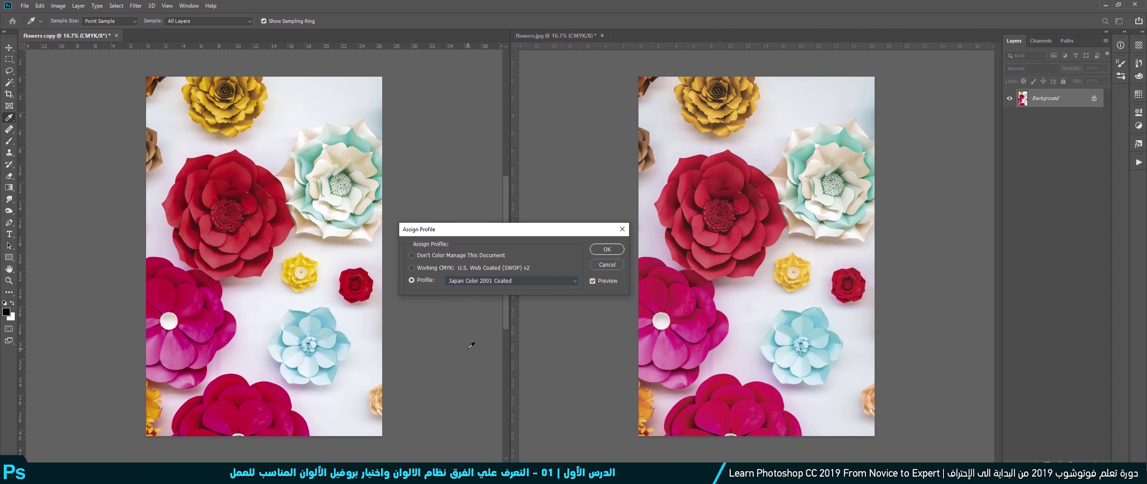
left_click(473, 280)
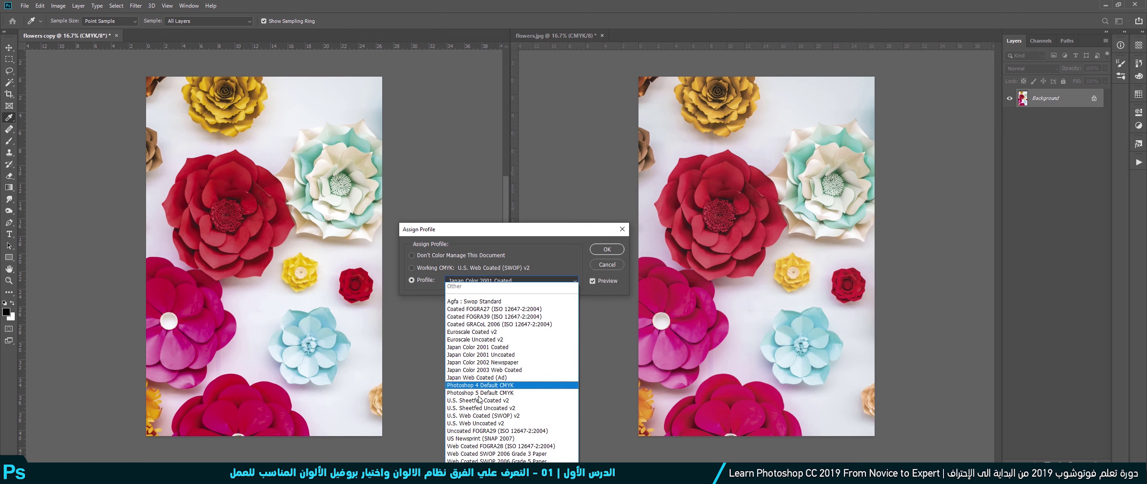
left_click(477, 447)
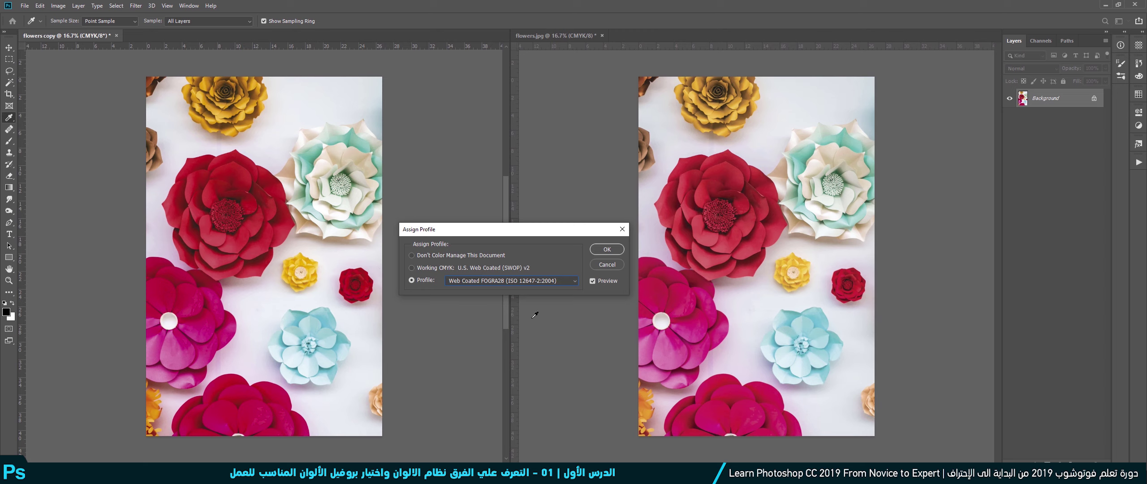
left_click(520, 281)
left_click(489, 386)
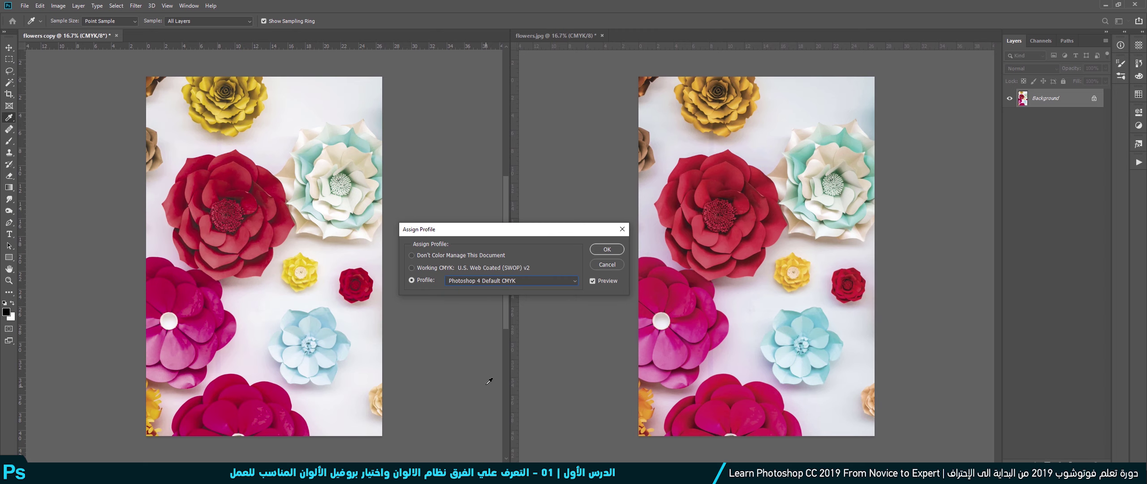
Choose Japan Color 2003 Web Coated and compare it against the working CMYK profile
left_click(483, 282)
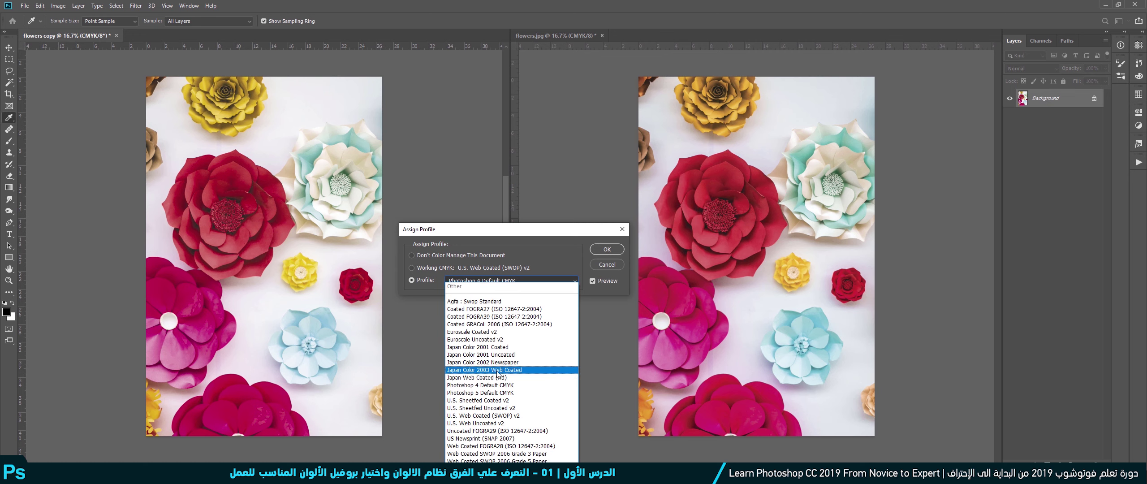
left_click(497, 370)
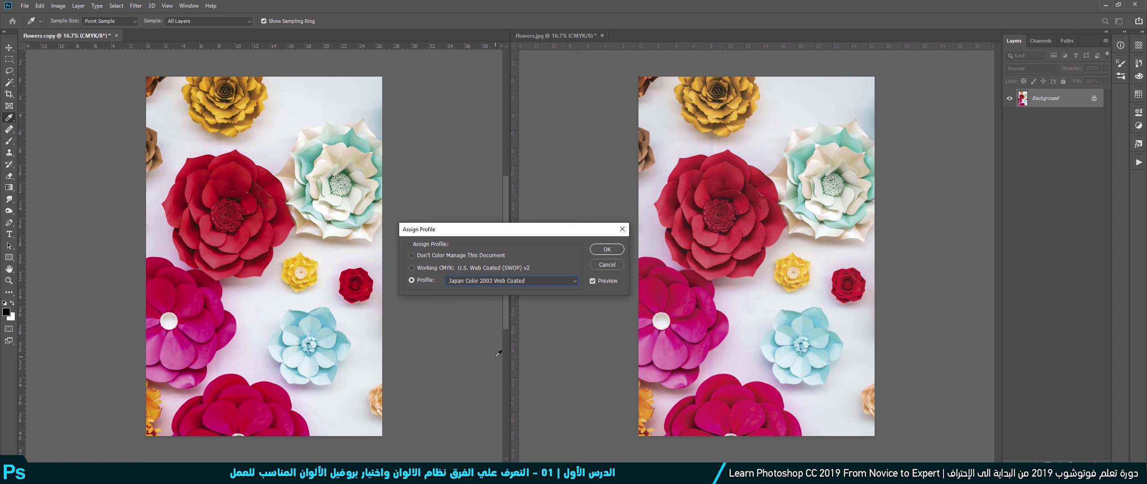
left_click(440, 266)
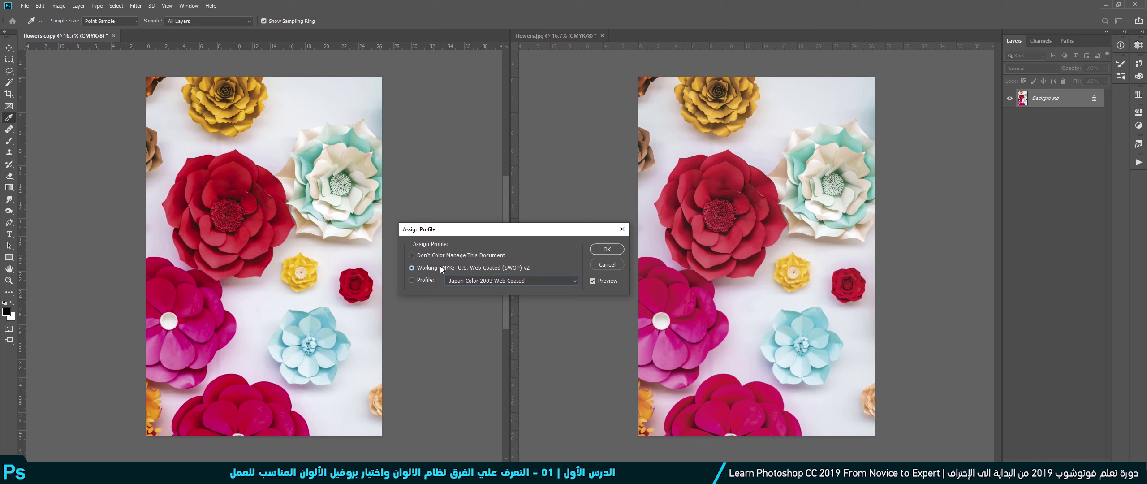
left_click(412, 280)
Apply the Japan Color 2003 Web Coated profile to flowers copy
left_click(595, 252)
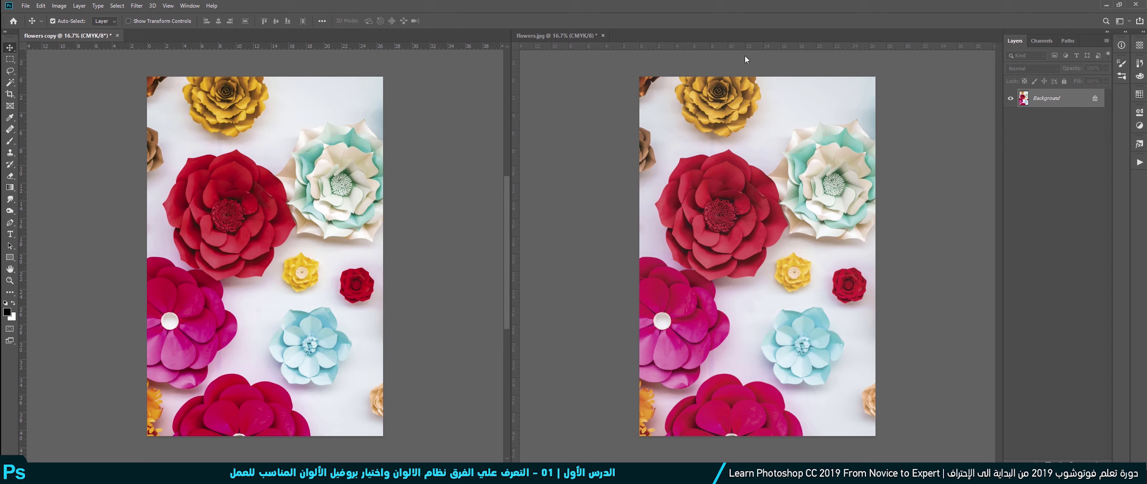
Float flowers.jpg and close it, discarding its changes
mouse_move(583, 35)
left_mouse_down()
mouse_move(620, 42)
mouse_move(633, 58)
left_mouse_up()
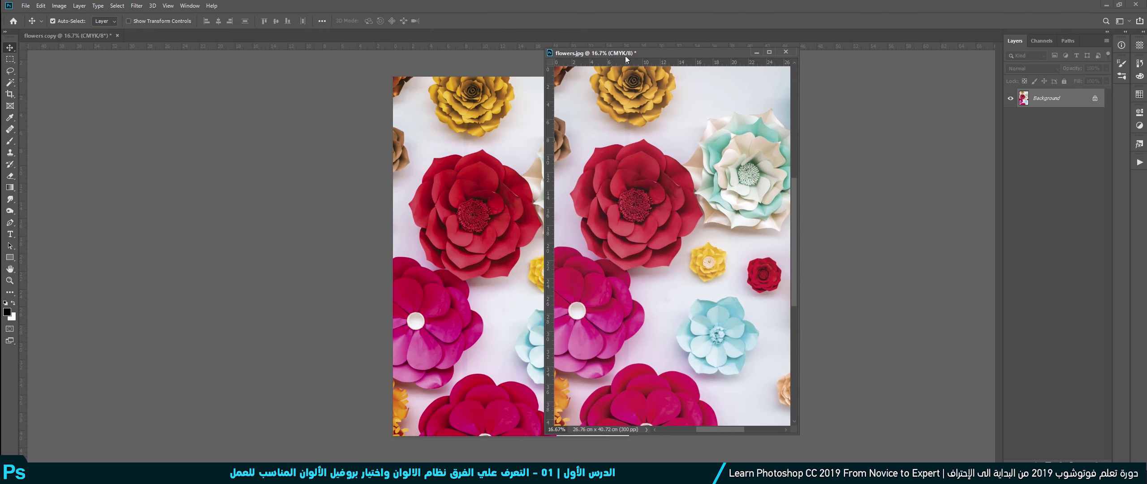
left_click(786, 53)
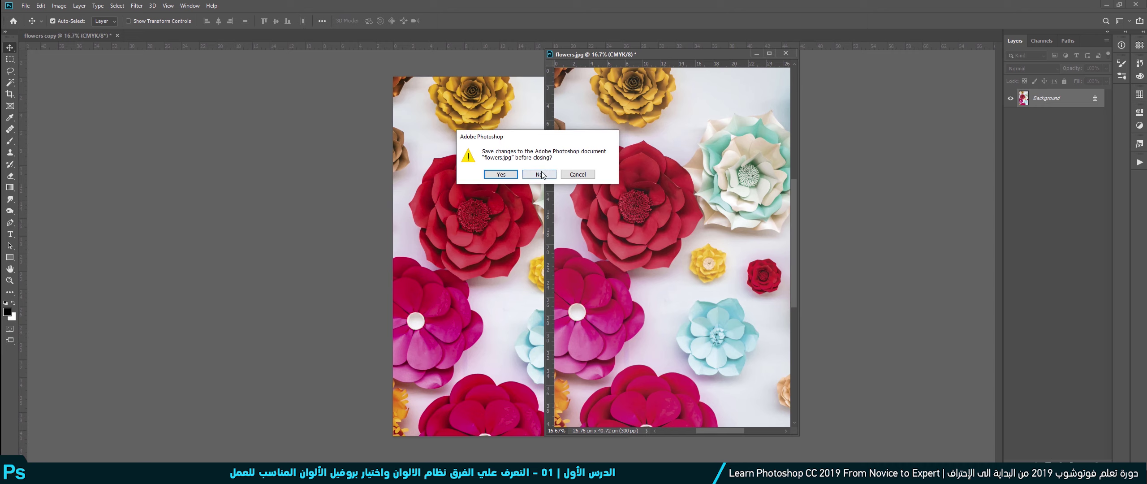
left_click(540, 174)
Reconfirm the Japan Color 2003 Web Coated profile on flowers copy via Assign Profile
left_click(41, 6)
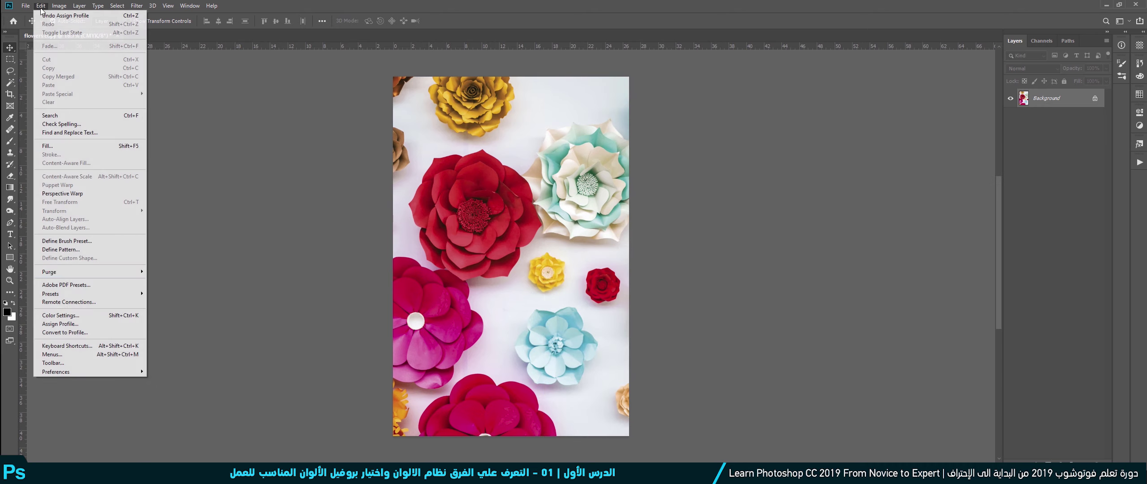
left_click(62, 324)
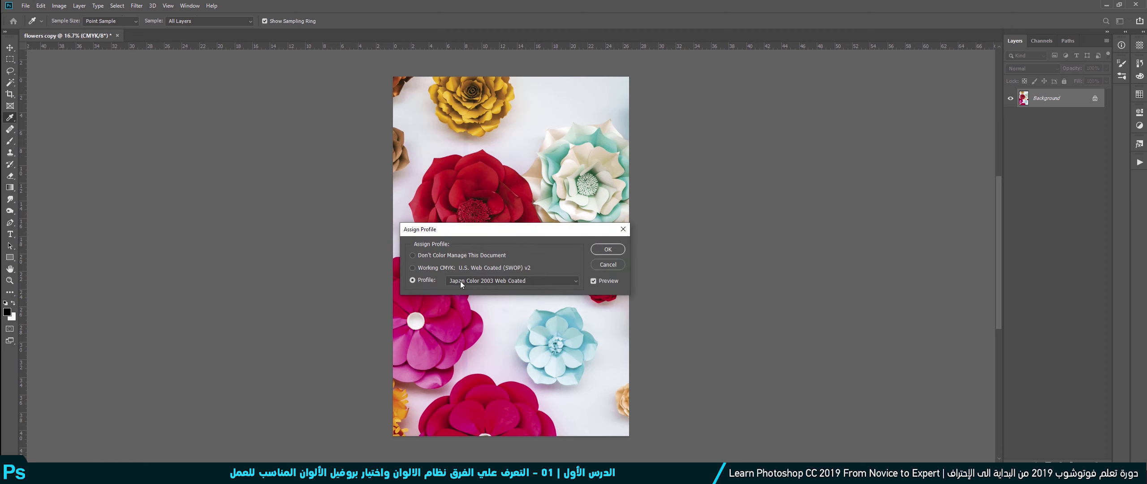
left_click(608, 249)
left_click(25, 6)
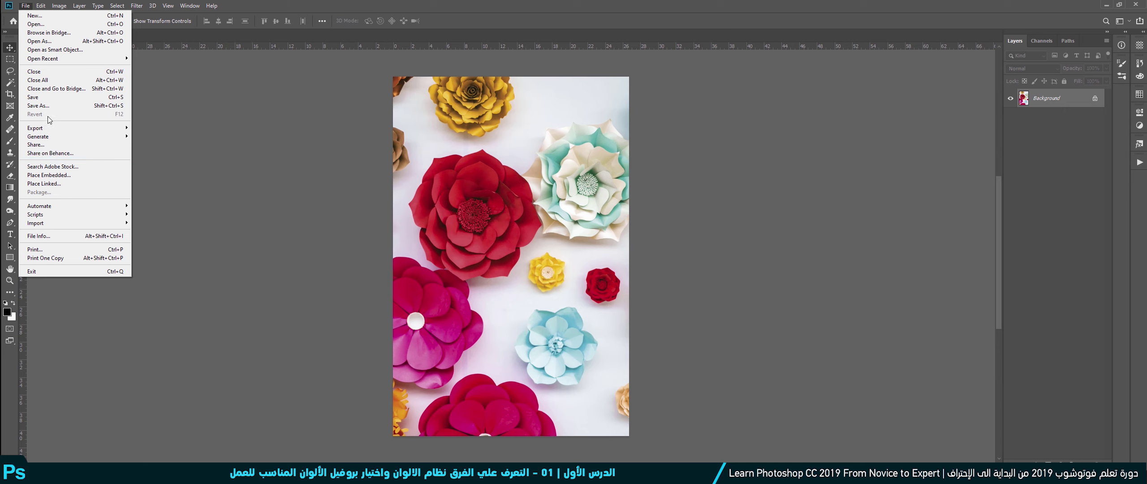
Save the flowers copy to the Desktop as flowers copy.pdf with the High Quality Print preset
left_click(457, 186)
key("ctrl+shift+s")
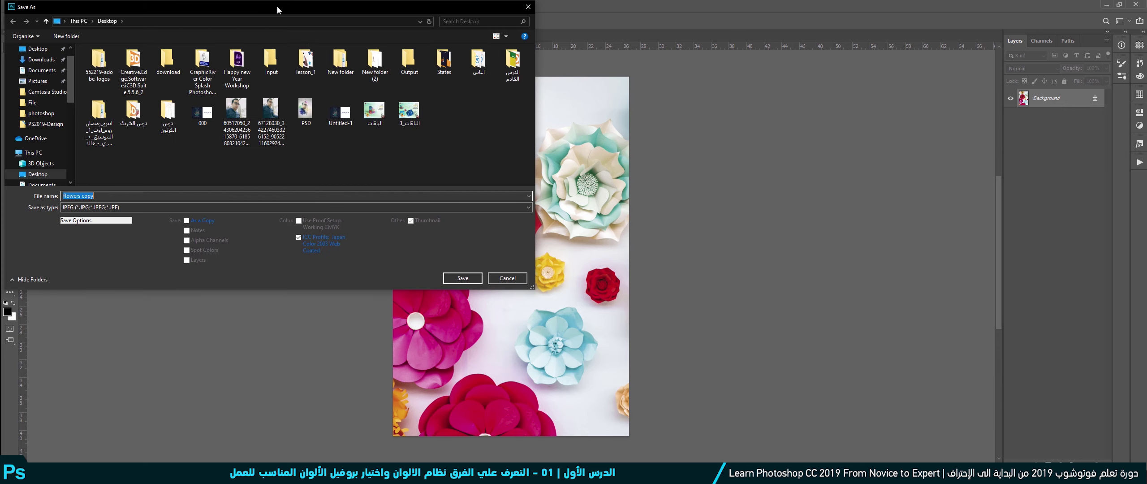
left_click(315, 111)
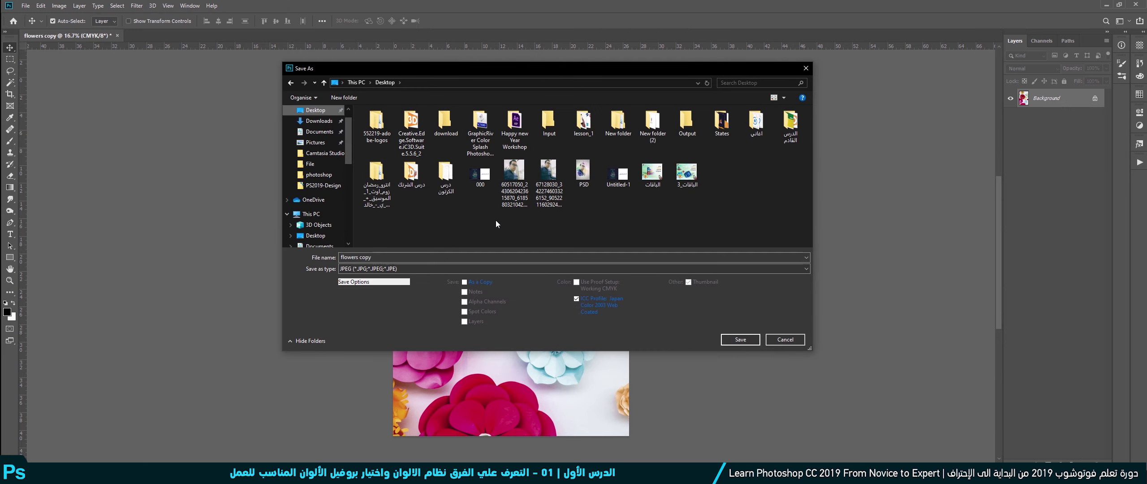
left_click(386, 269)
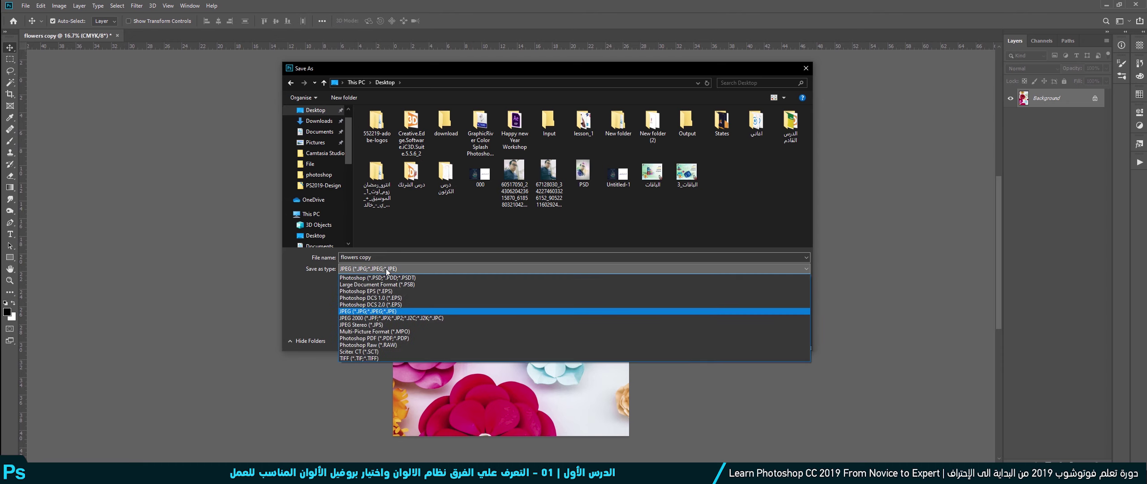
left_click(357, 338)
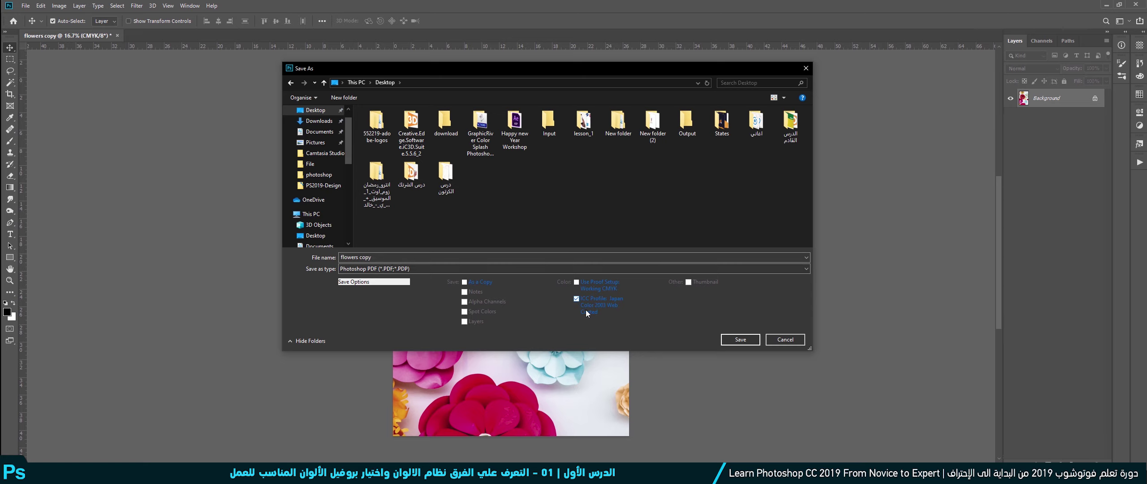
left_click(739, 341)
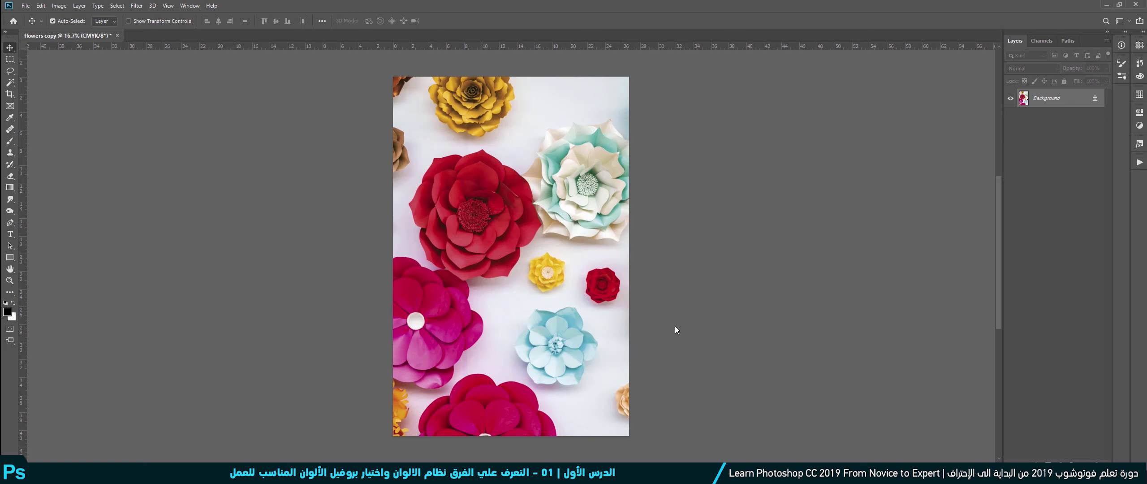
left_click(540, 182)
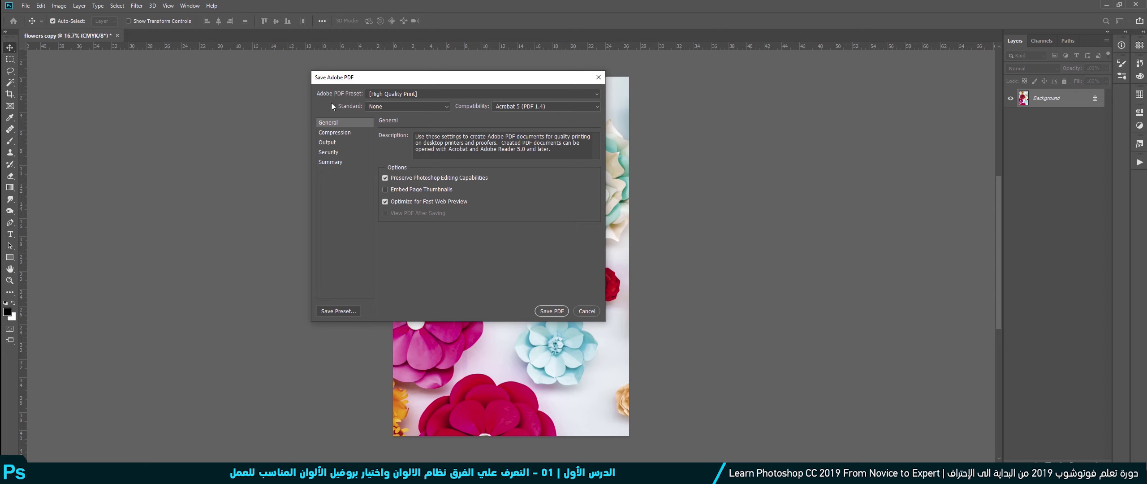
left_click(556, 310)
left_click(558, 199)
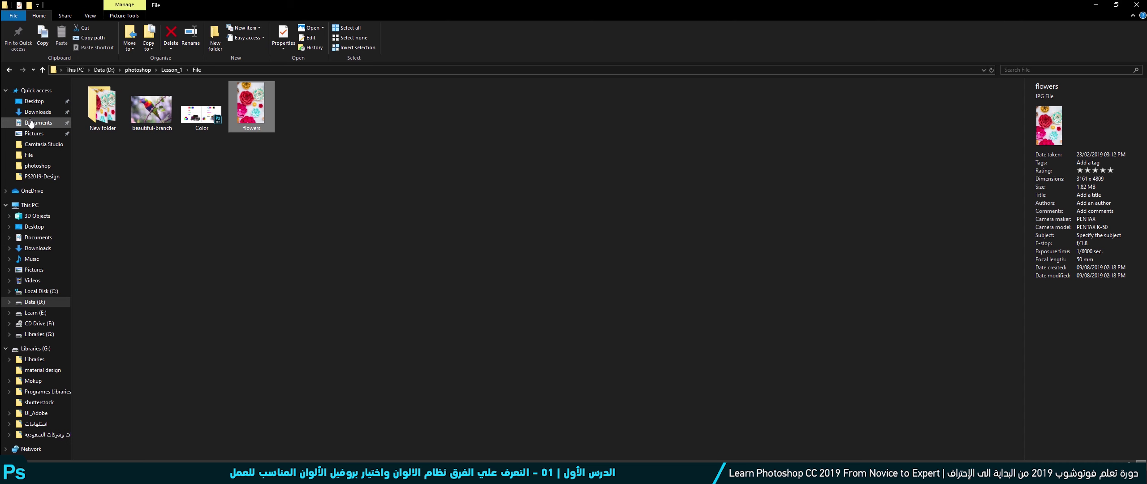
Browse to the Desktop in File Explorer and select flowers copy.pdf
left_click(30, 102)
scroll(152, 341, "down", 1)
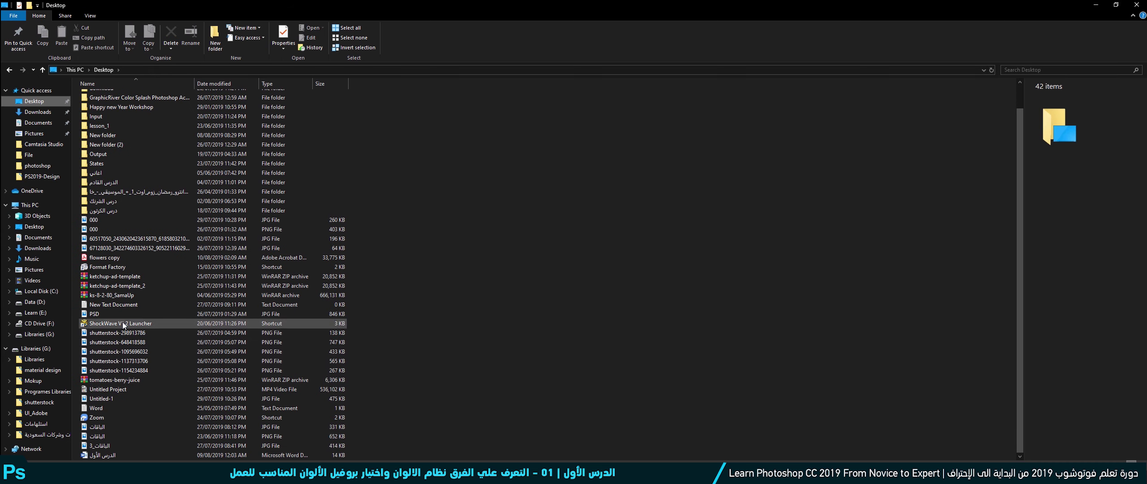
left_click(130, 258)
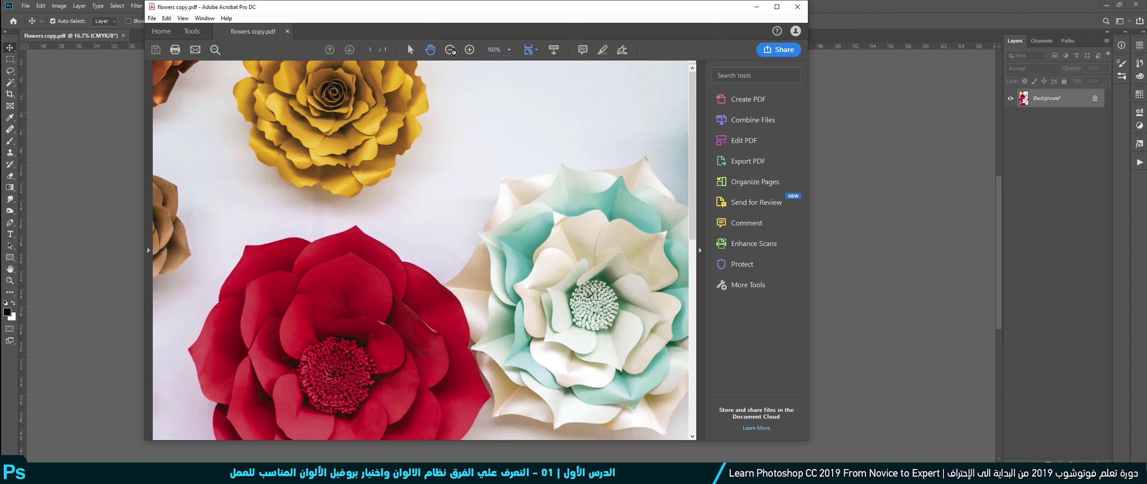
Zoom the Acrobat page out to fit and move the window beside Photoshop
left_click(451, 51)
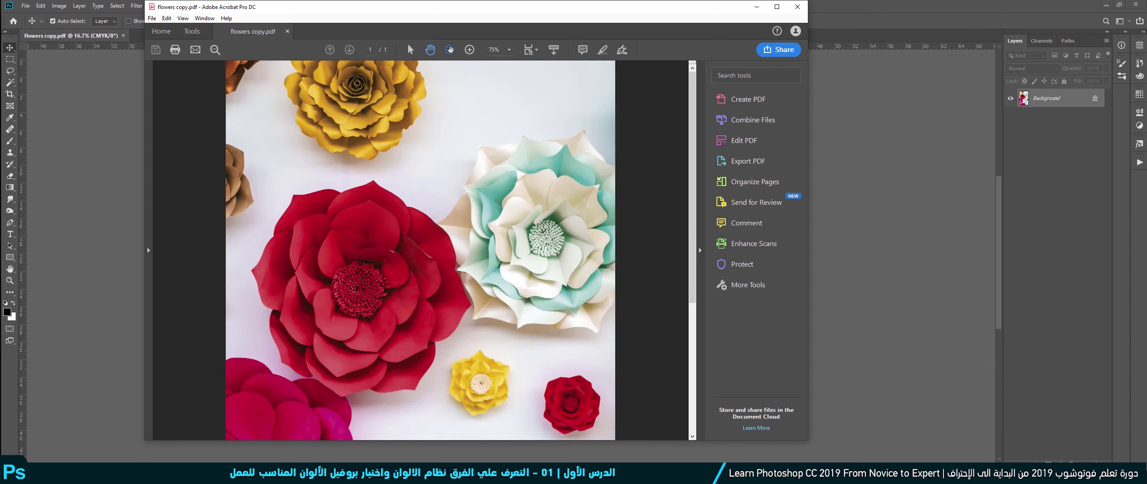
left_click(450, 49)
left_click_drag(519, 9, 847, 29)
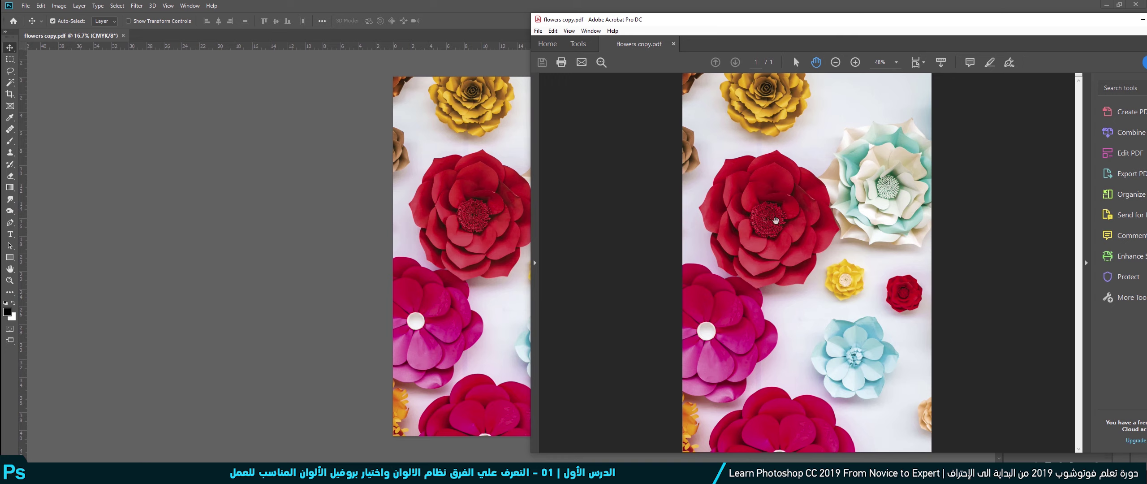
Minimize Acrobat and start Save As for the flowers image in Photoshop
left_click_drag(754, 20, 483, 53)
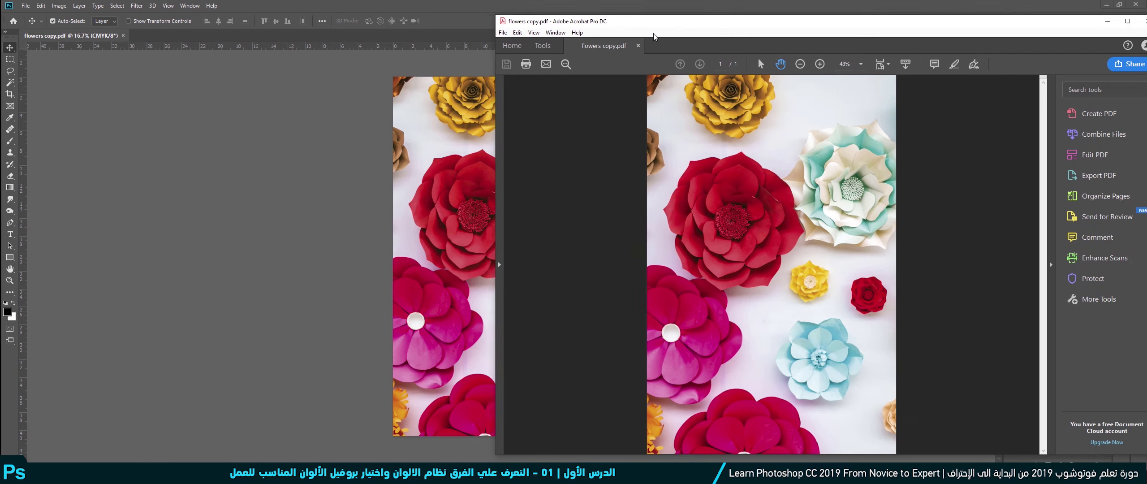
left_click(840, 42)
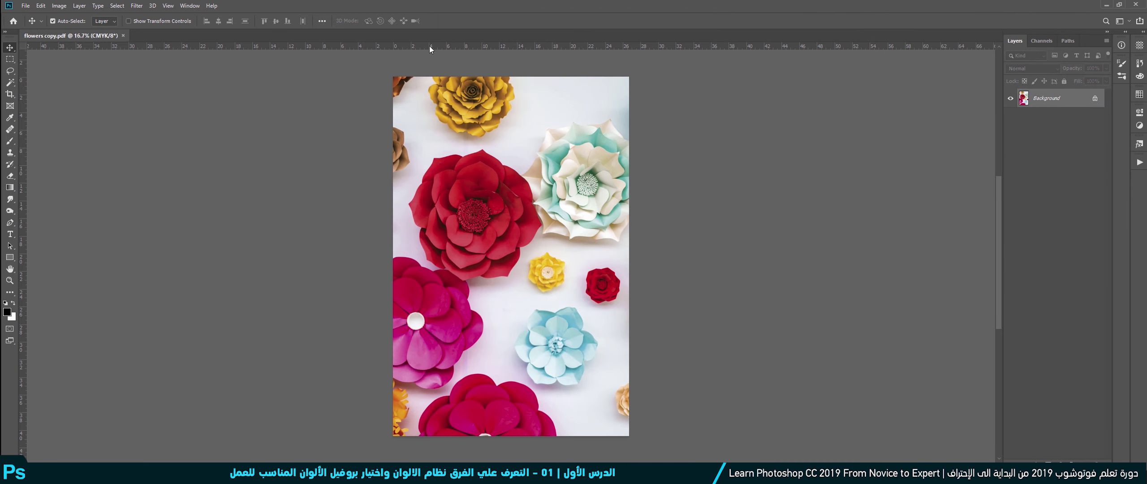
left_click(26, 5)
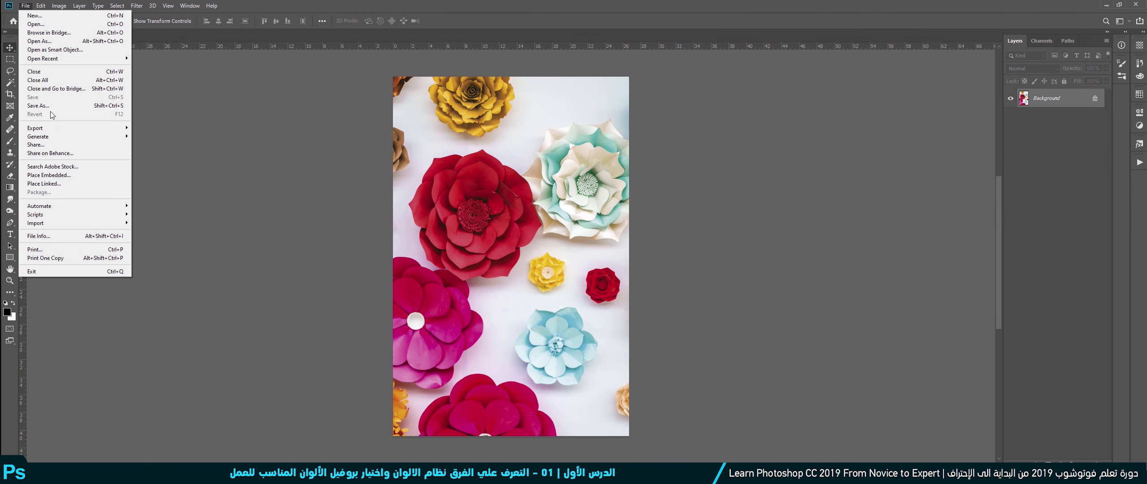
left_click(48, 109)
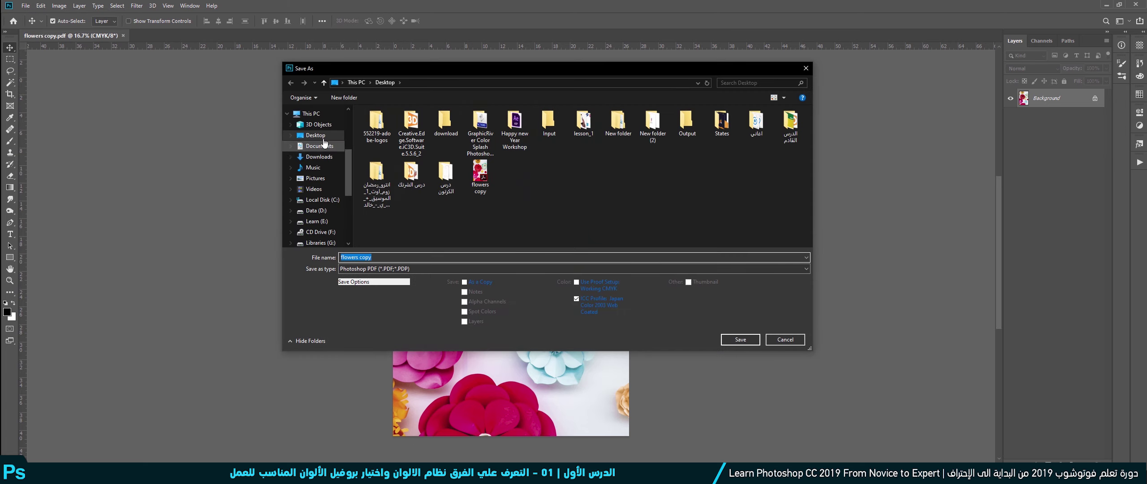
Save a second PDF named flowers copy2 with the ICC Profile option unchecked
left_click(576, 299)
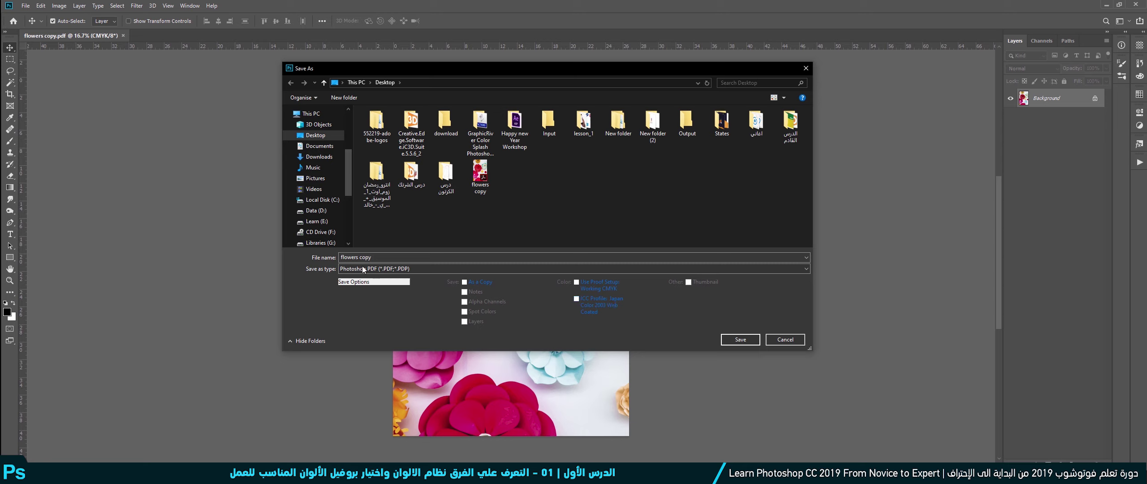
left_click(380, 257)
type("2")
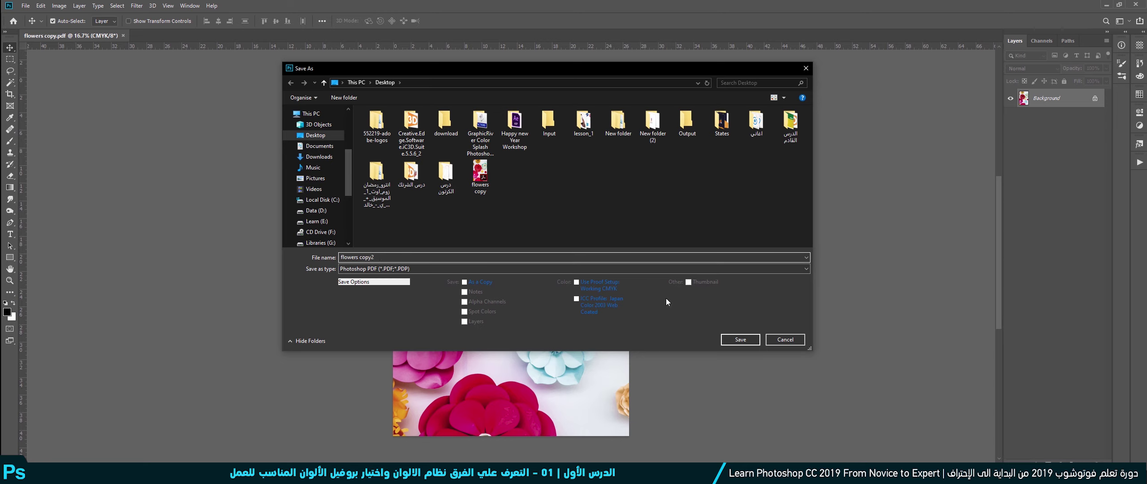
left_click(753, 340)
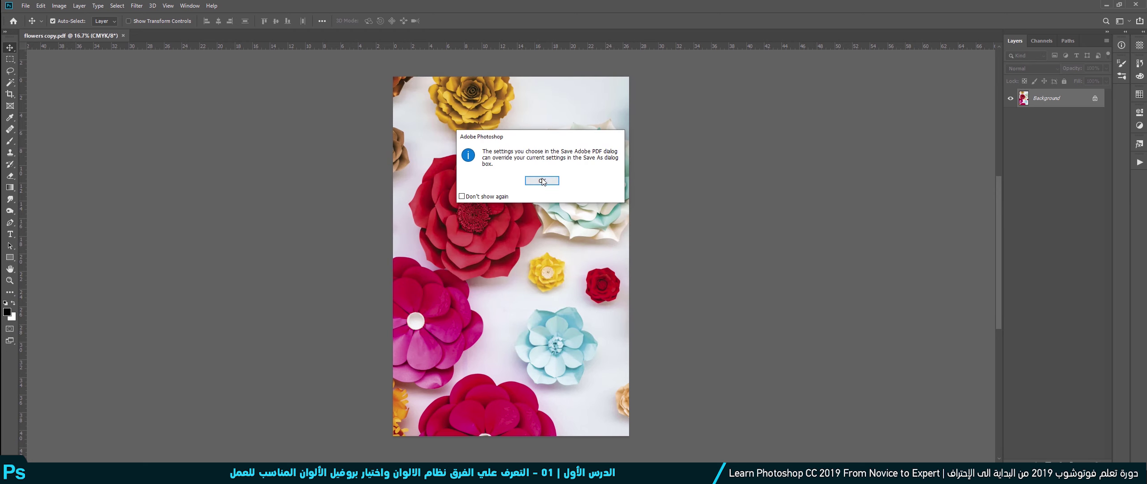
left_click(542, 181)
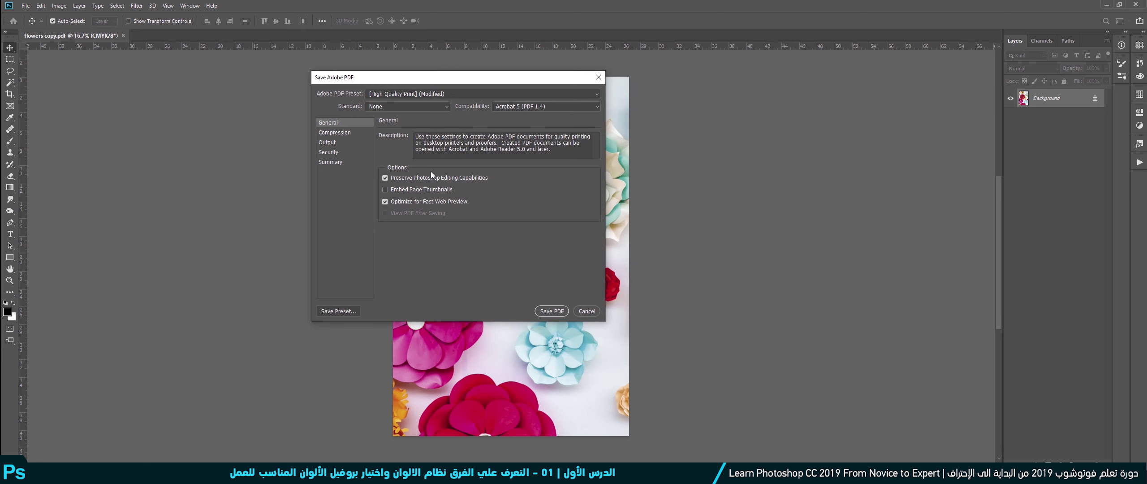
left_click(553, 312)
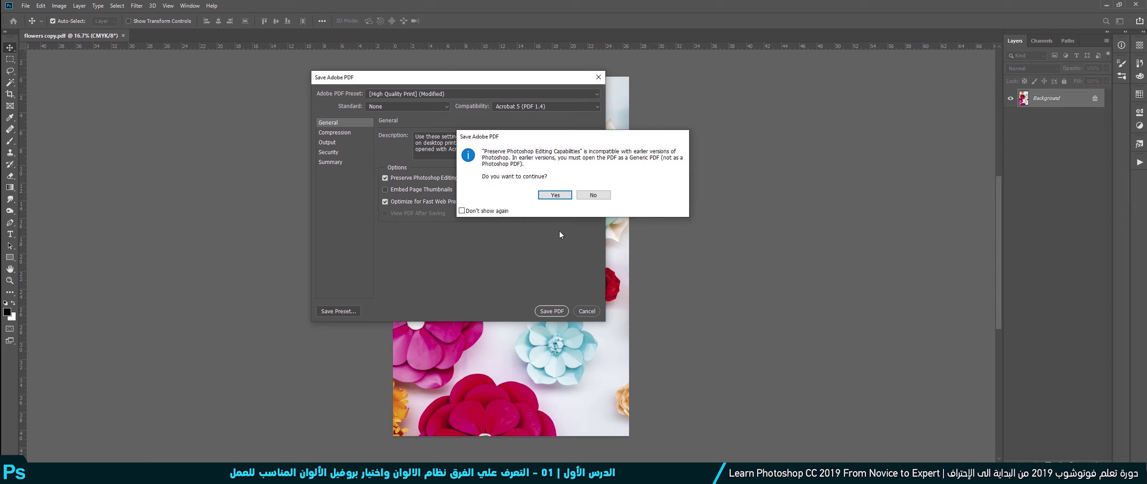
left_click(554, 197)
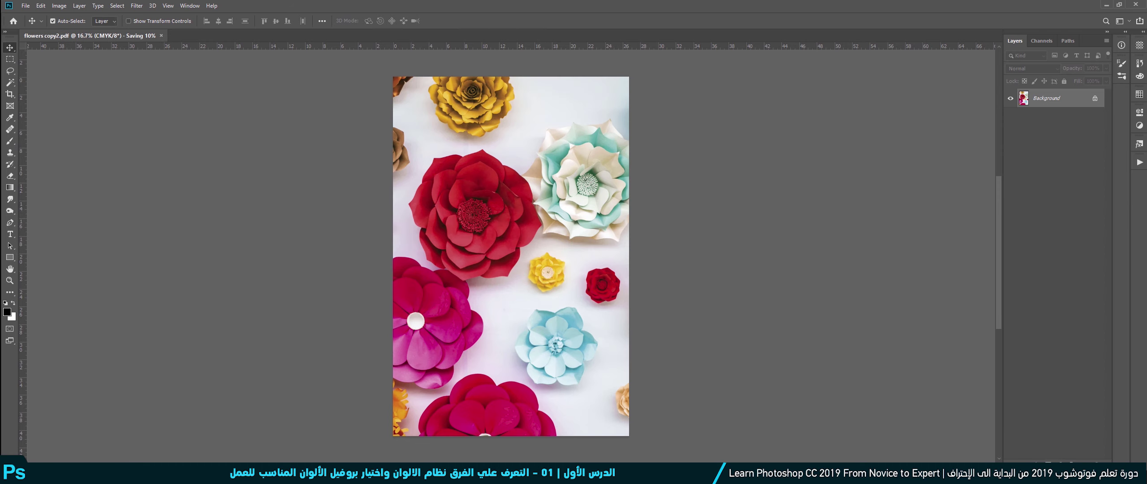
Open flowers copy2.pdf from the Desktop in Acrobat and minimize File Explorer
left_click(75, 446)
left_click(75, 476)
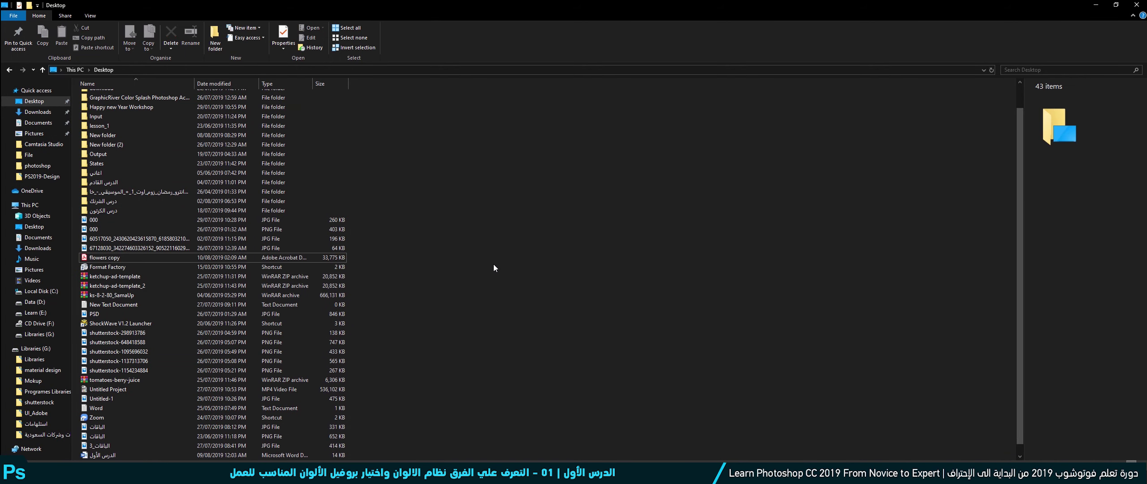
double_click(120, 455)
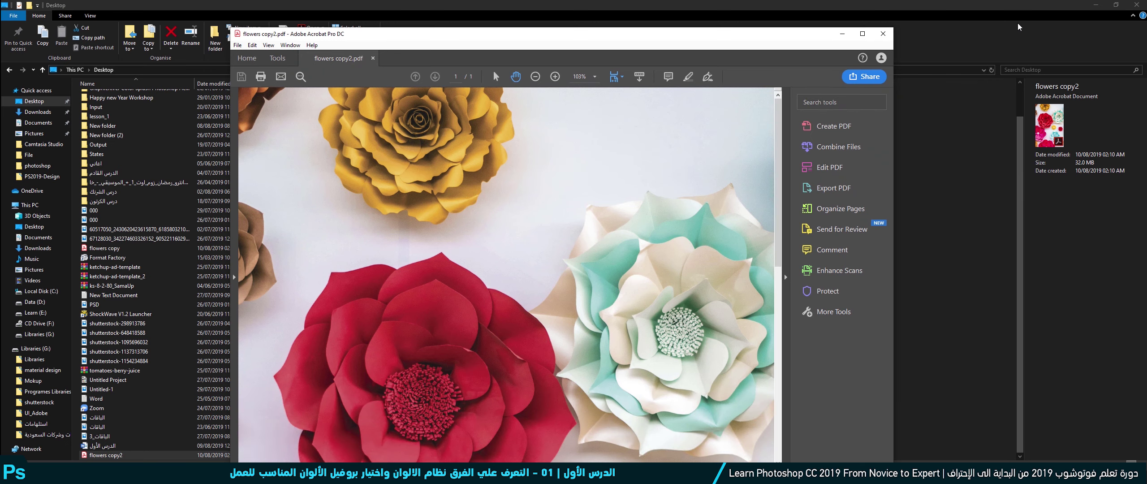
left_click(1096, 5)
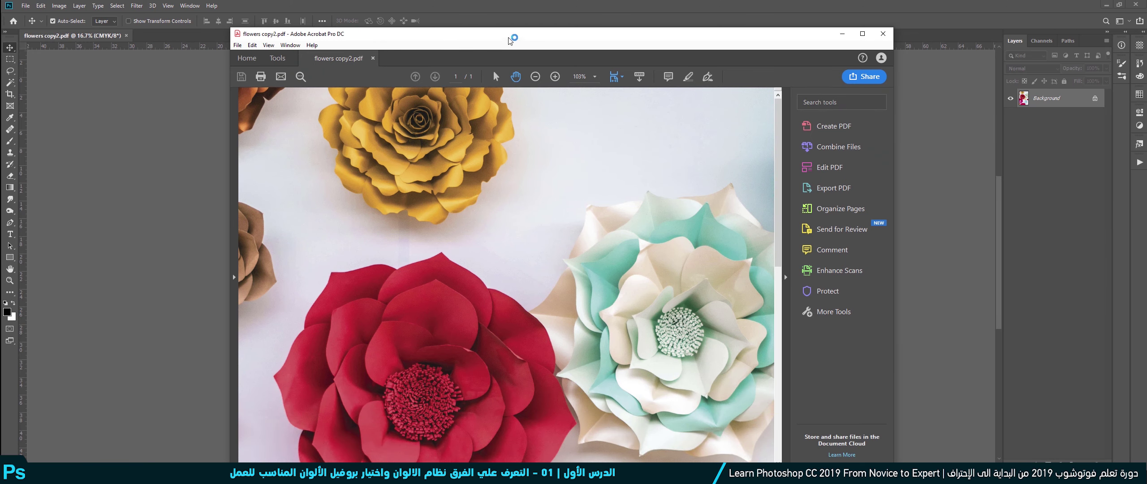
Position the Acrobat view beside the Photoshop image, zoomed to show the whole page
left_click_drag(510, 40, 828, 45)
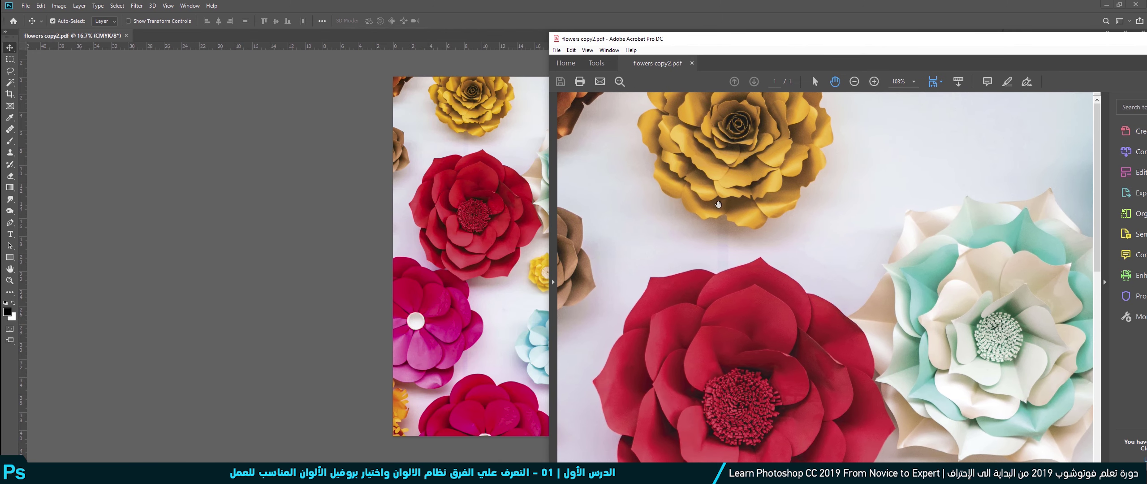
key("ctrl+minus")
key("ctrl+minus")
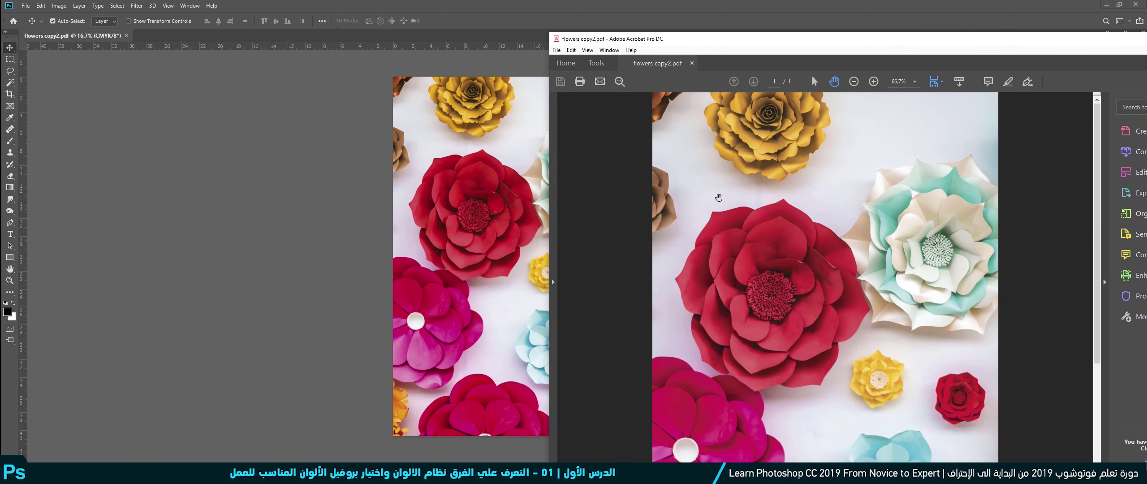
key("ctrl+0")
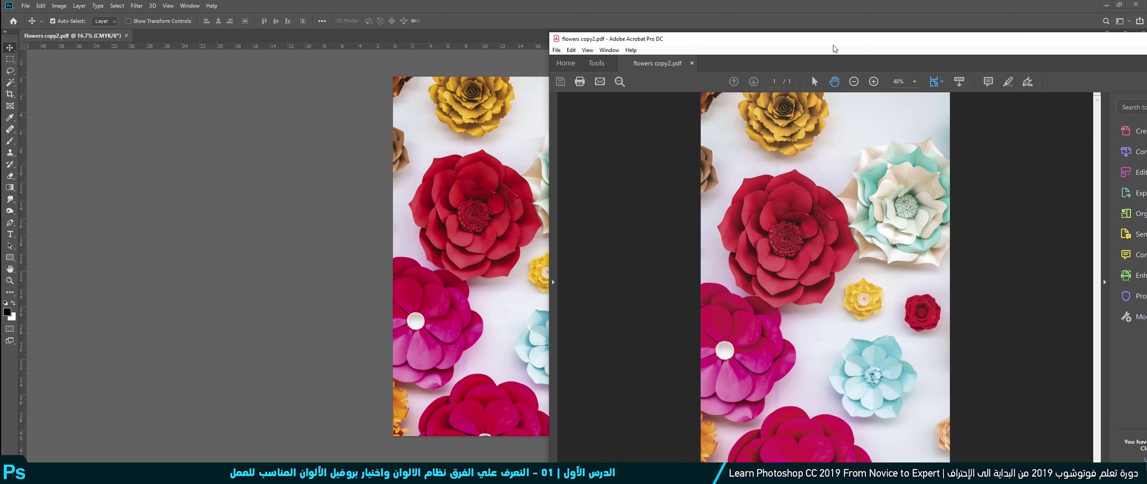
left_click_drag(834, 46, 870, 43)
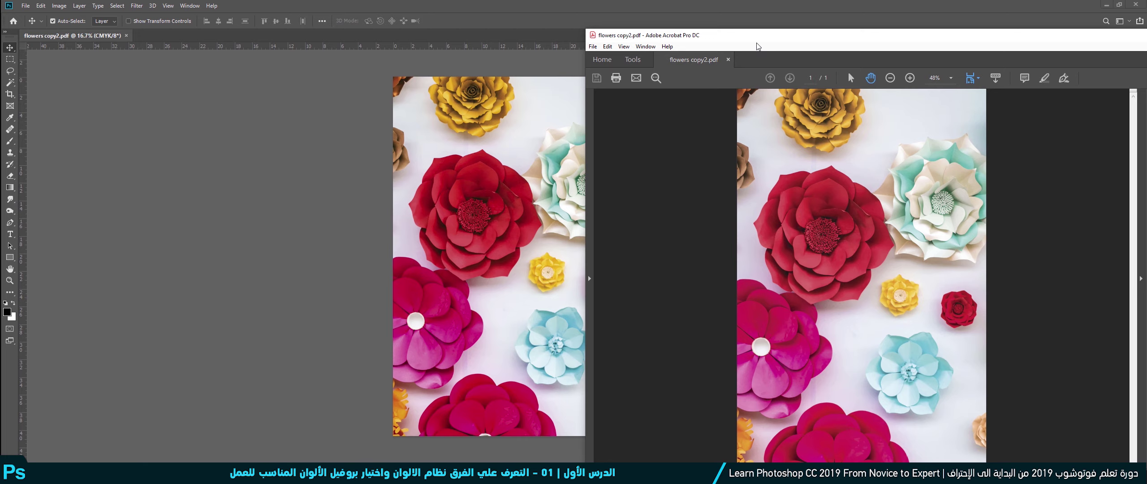
left_click_drag(781, 47, 762, 42)
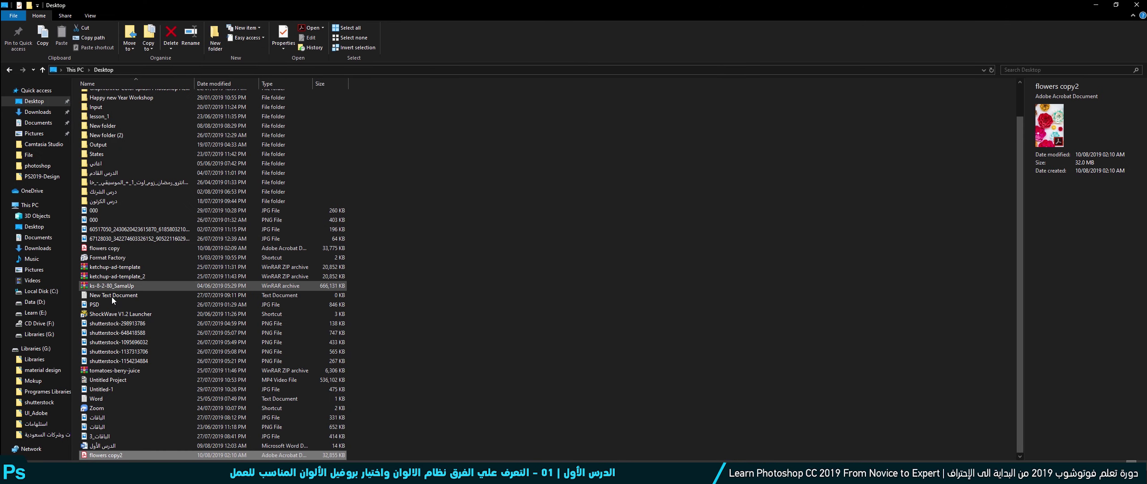
Refresh the Desktop listing to show flowers copy2 and select flowers copy
scroll(113, 306, "up", 1)
scroll(115, 309, "down", 1)
scroll(114, 309, "up", 1)
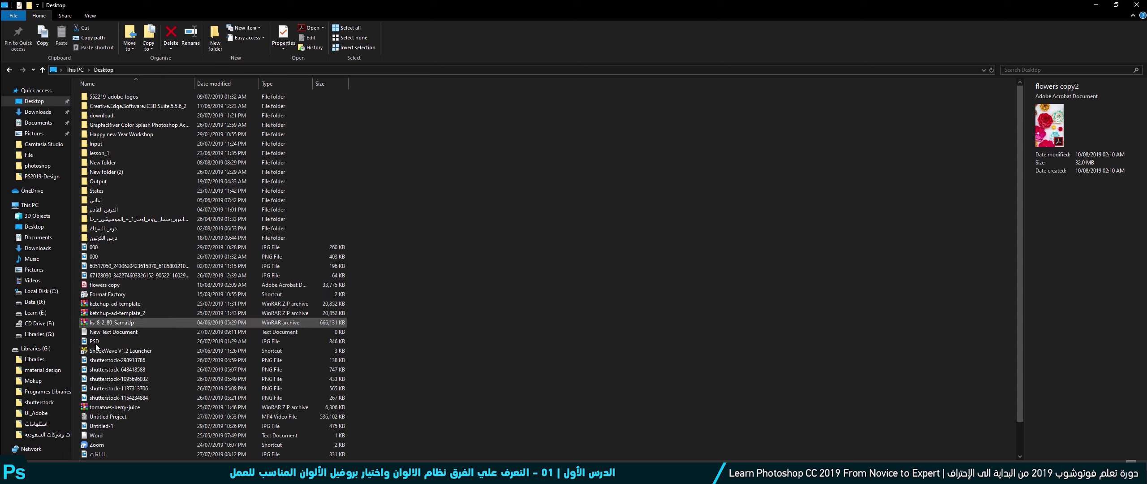
scroll(91, 363, "down", 1)
scroll(92, 363, "up", 1)
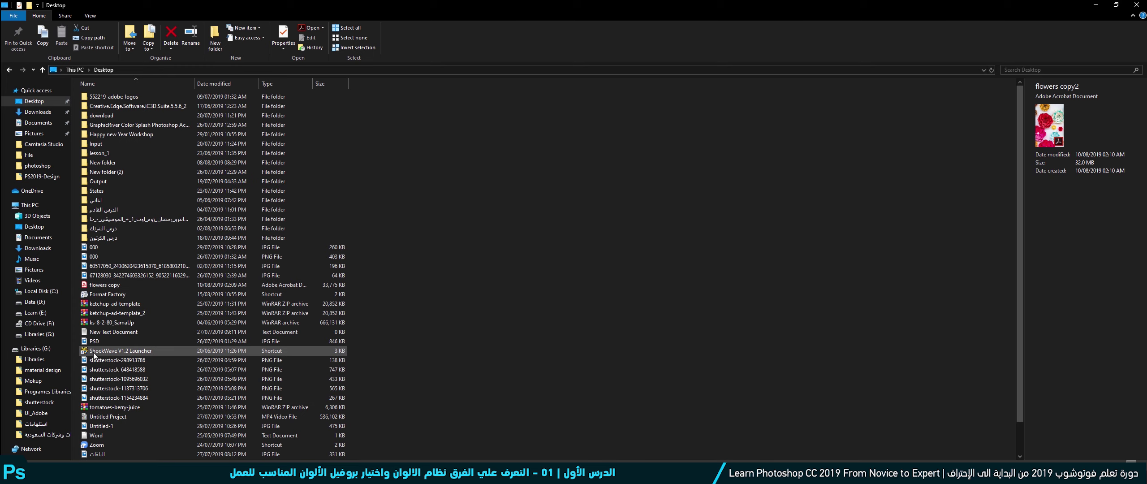
left_click(34, 101)
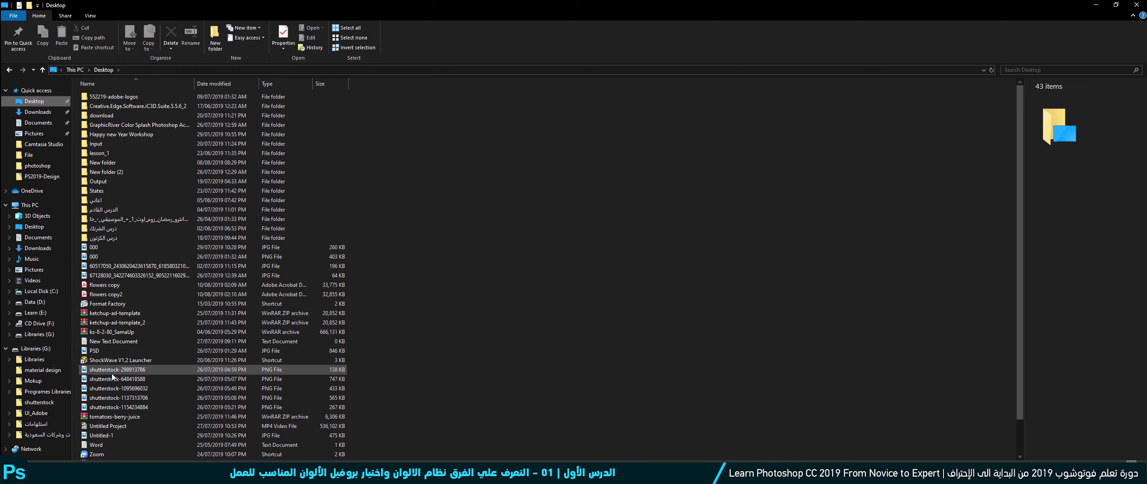
left_click(117, 285)
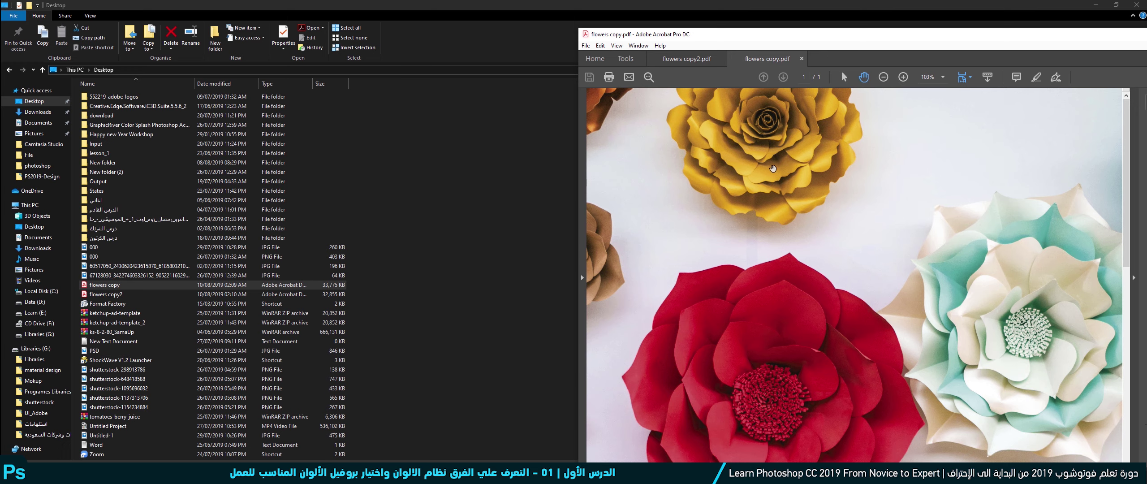
Open flowers copy.pdf in Acrobat next to flowers copy2, both zoomed to 33.3%
scroll(764, 167, "down", 2, "ctrl")
scroll(794, 108, "down", 2, "ctrl")
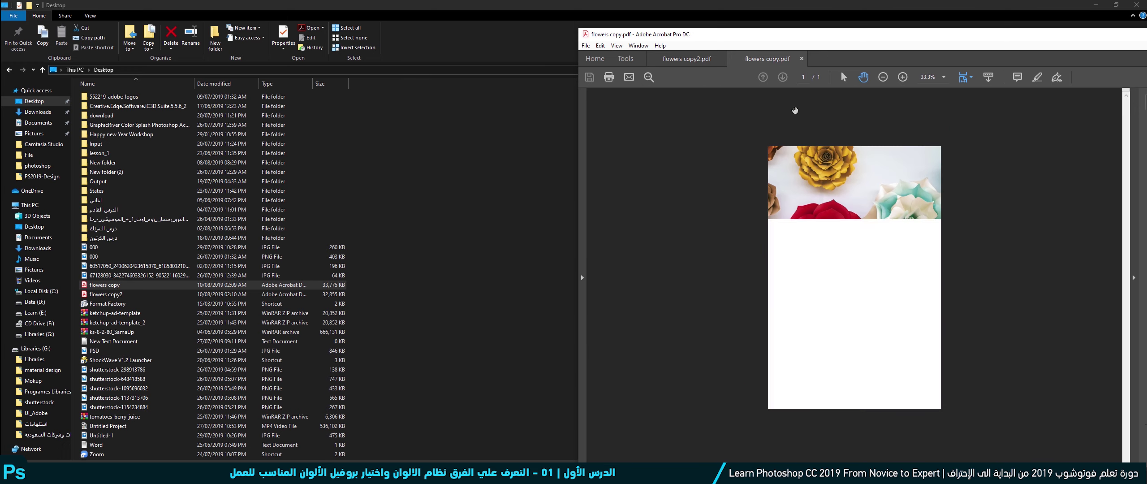
left_click(1095, 4)
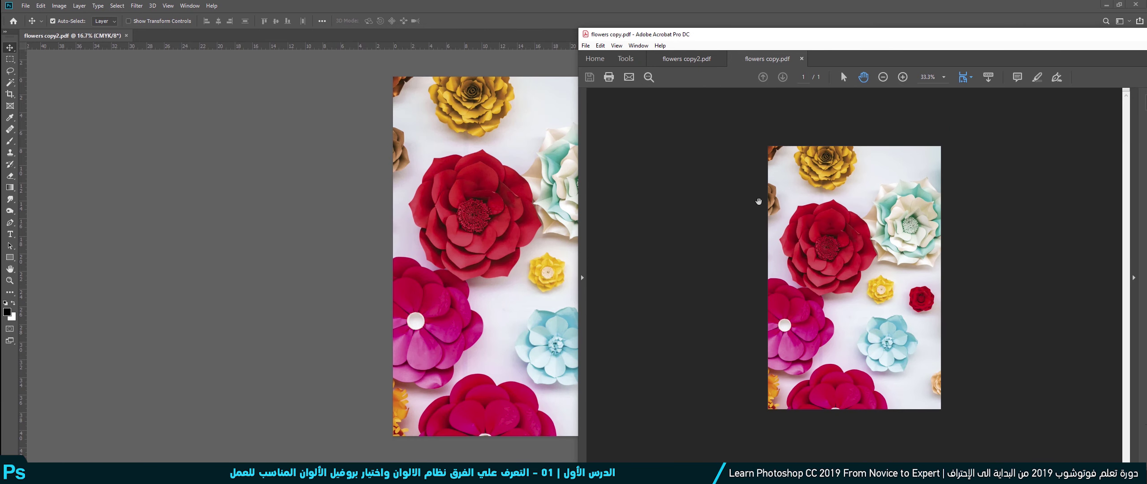
left_click(710, 60)
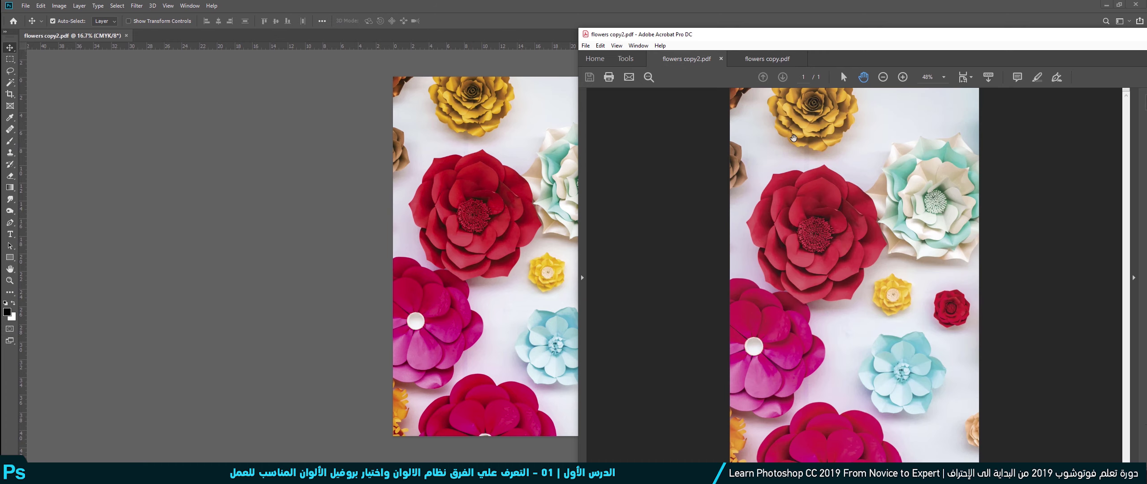
scroll(795, 139, "down", 1, "ctrl")
Compare the two PDFs' colours by flipping between their tabs, then set Acrobat aside
left_click(773, 61)
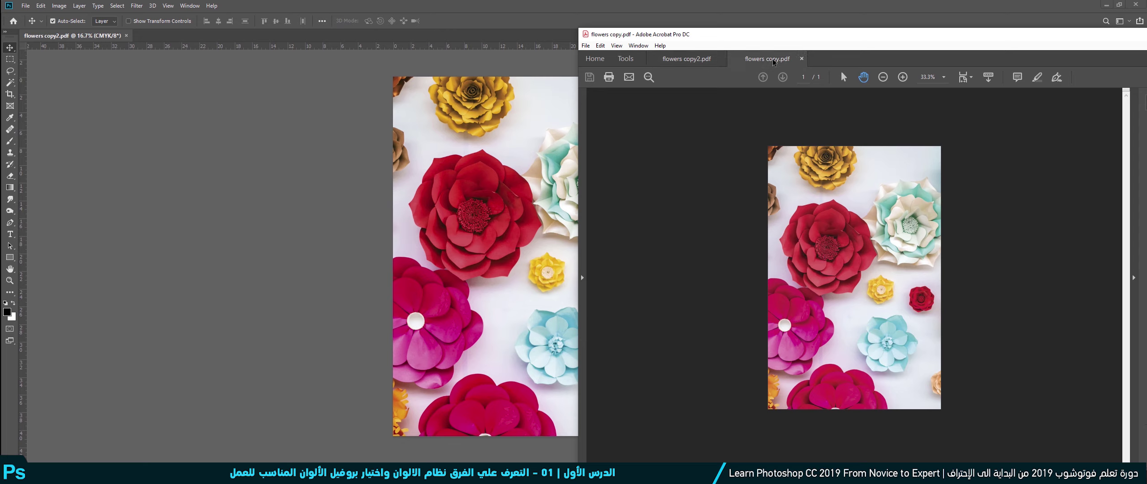
left_click(699, 60)
left_click(763, 59)
left_click(687, 58)
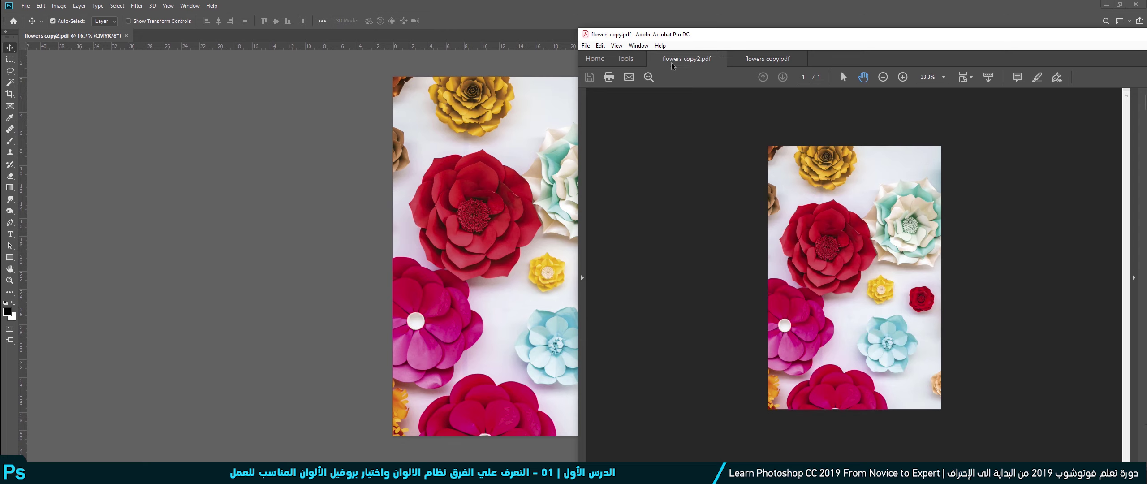
left_click(749, 63)
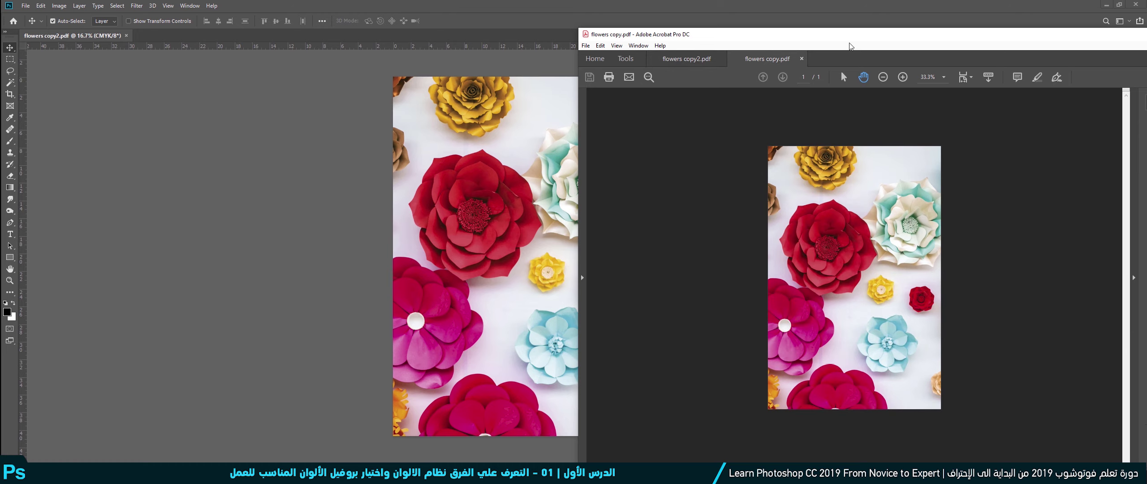
double_click(775, 35)
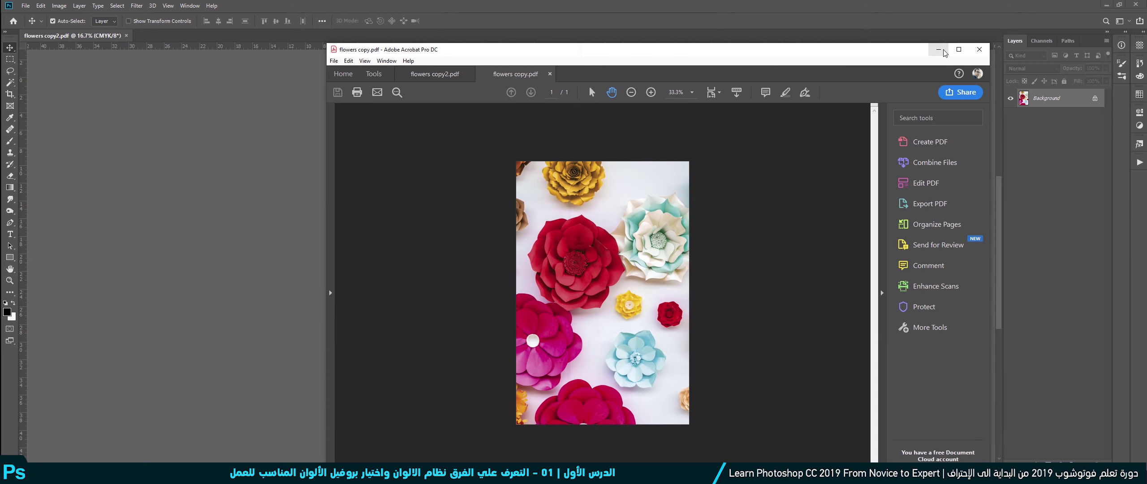
left_click(35, 41)
Save the image as Photoshop PDF flowers copy2 with the ICC profile embedded
left_click(25, 5)
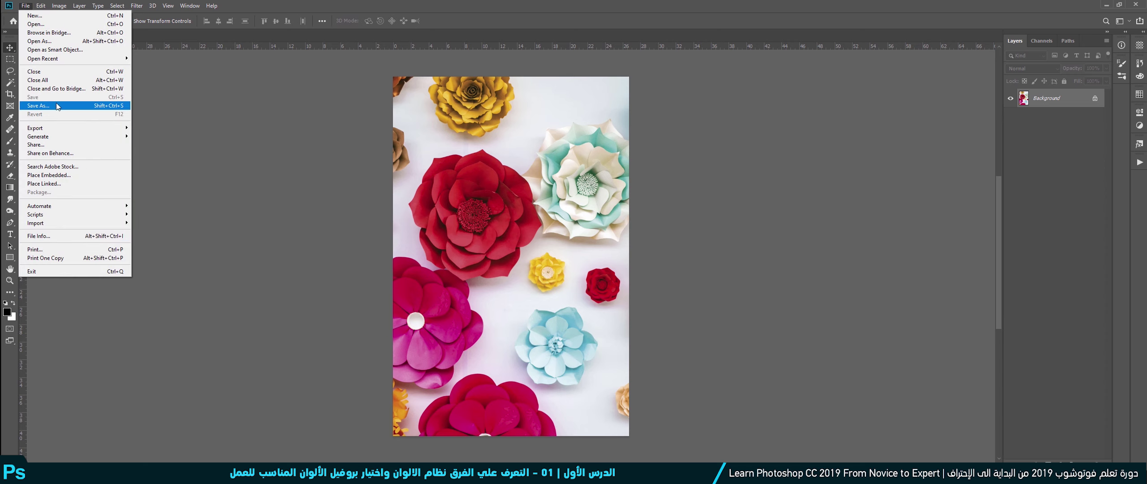
left_click(45, 105)
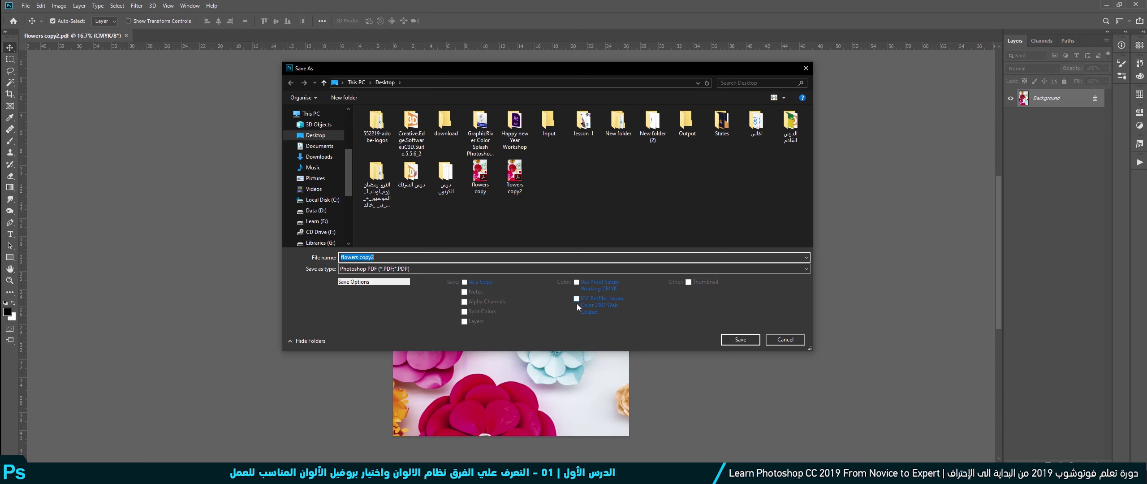
left_click(577, 298)
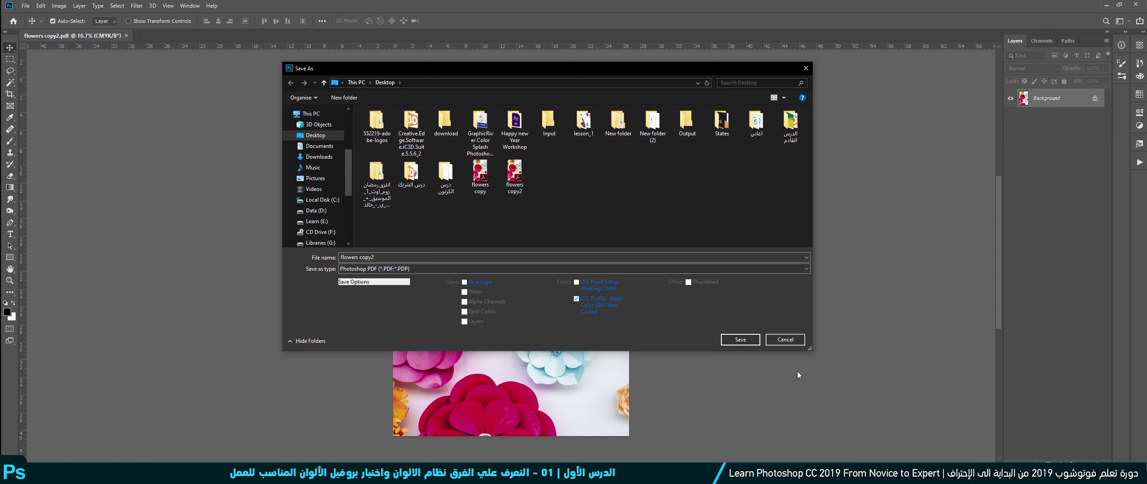
left_click(791, 342)
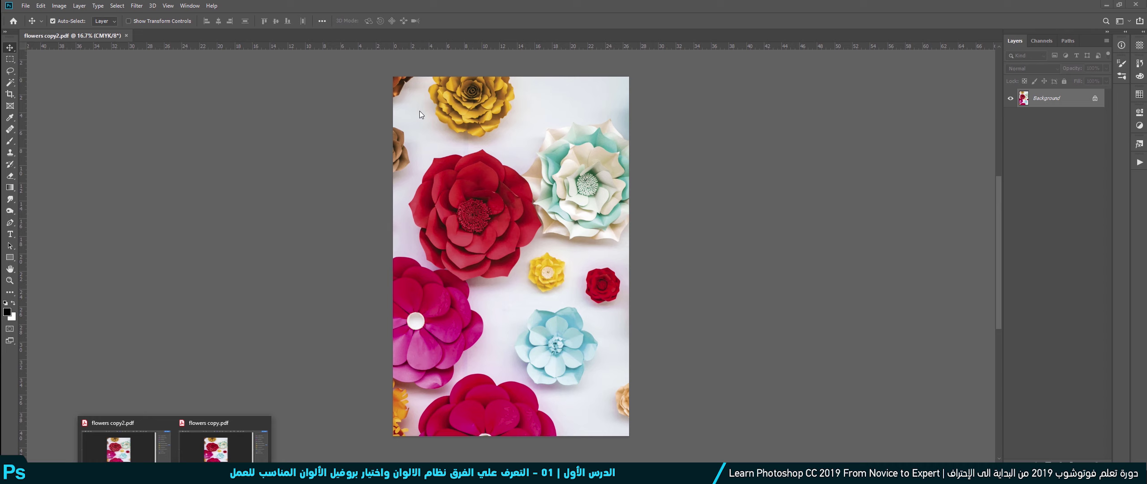
Close the flowers copy and flowers copy2 Acrobat windows from the taskbar
left_click(265, 423)
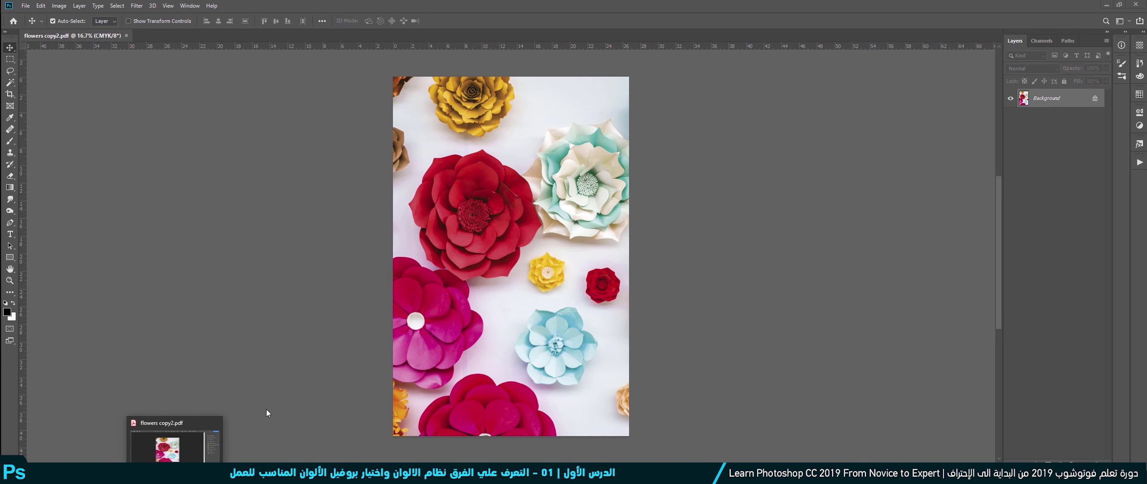
left_click(216, 425)
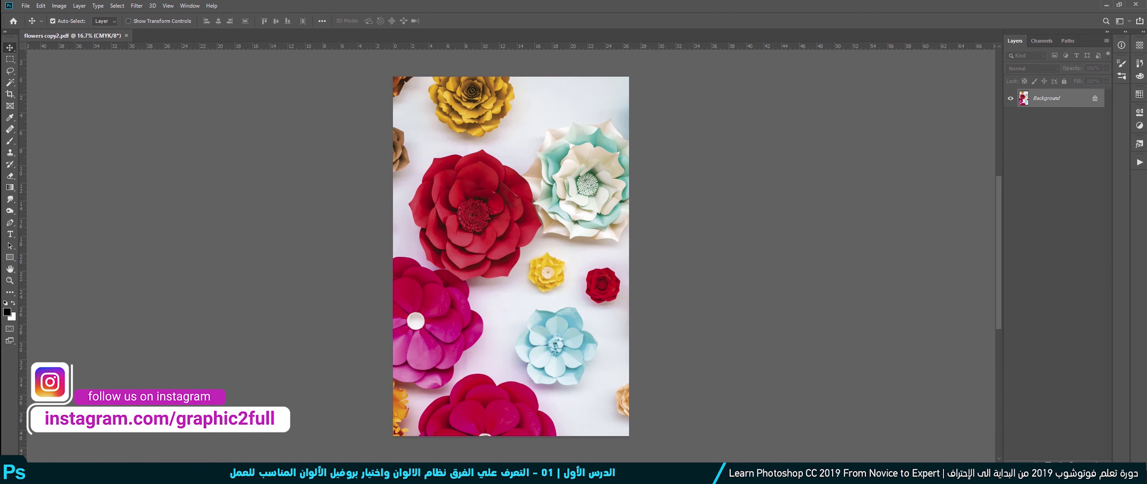
left_click(25, 6)
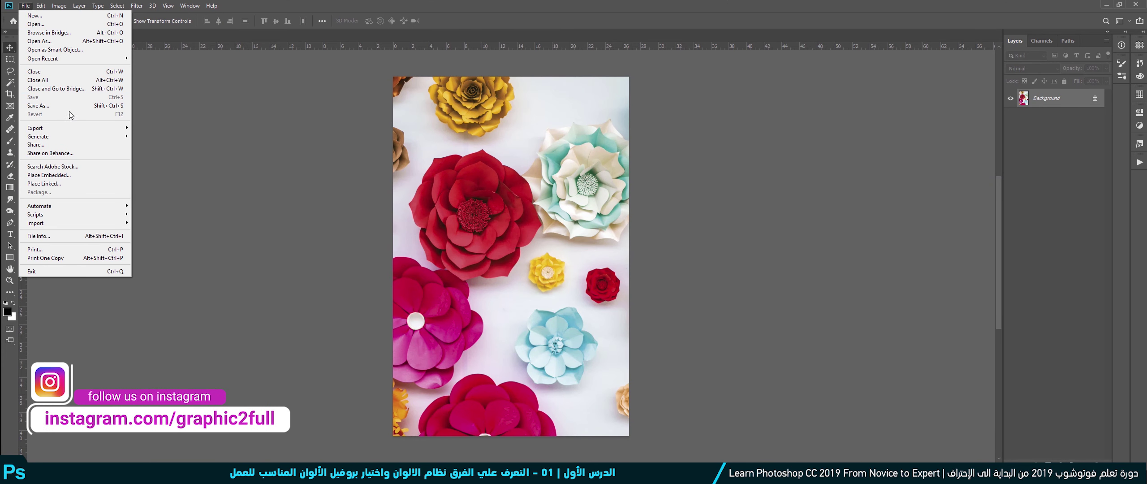
Save the image under the new name flowers copy3 as a Photoshop PDF
left_click(87, 106)
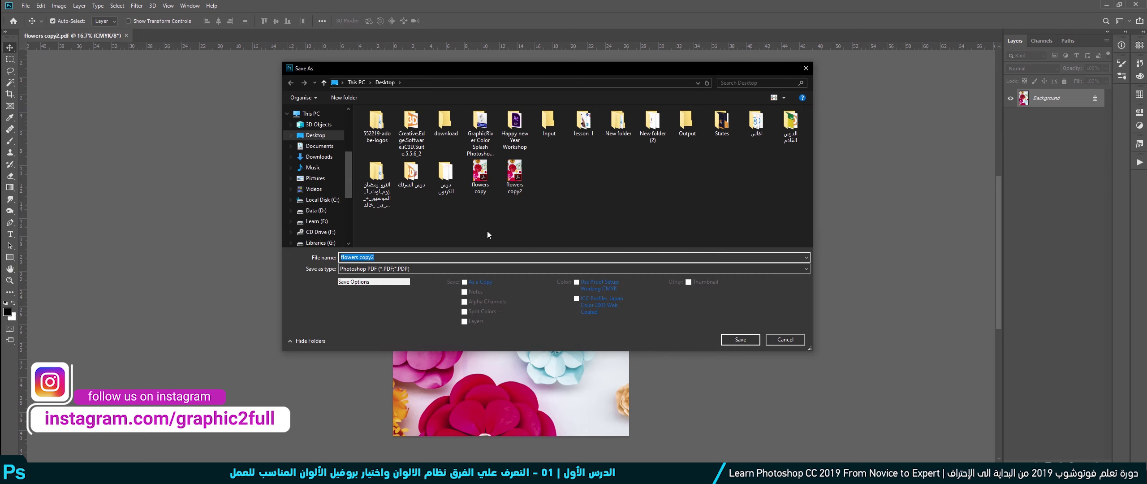
left_click(383, 257)
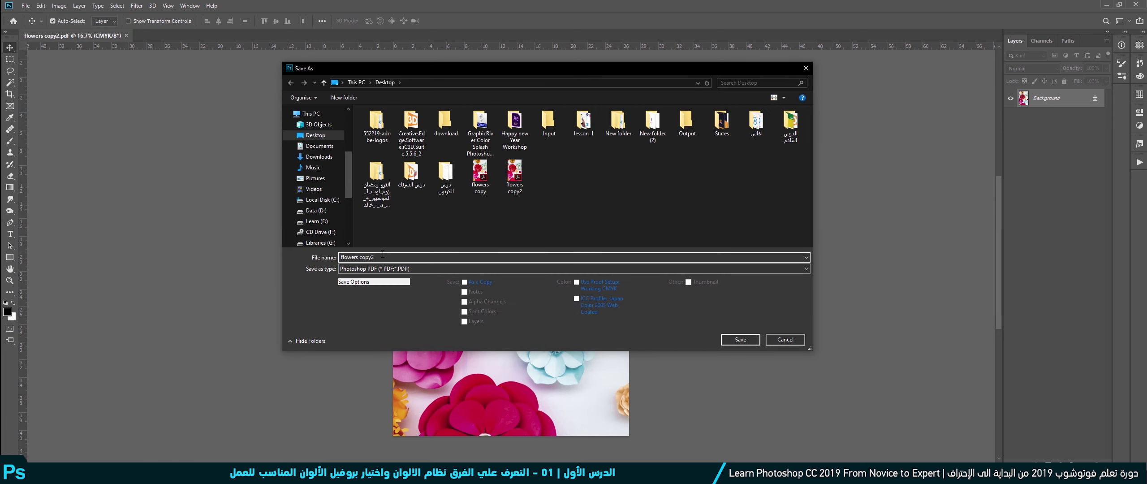
key("BackSpace")
type("3")
left_click(731, 340)
Set Profile Inclusion Policy to Include Destination Profile and finish writing the PDF
left_click(542, 181)
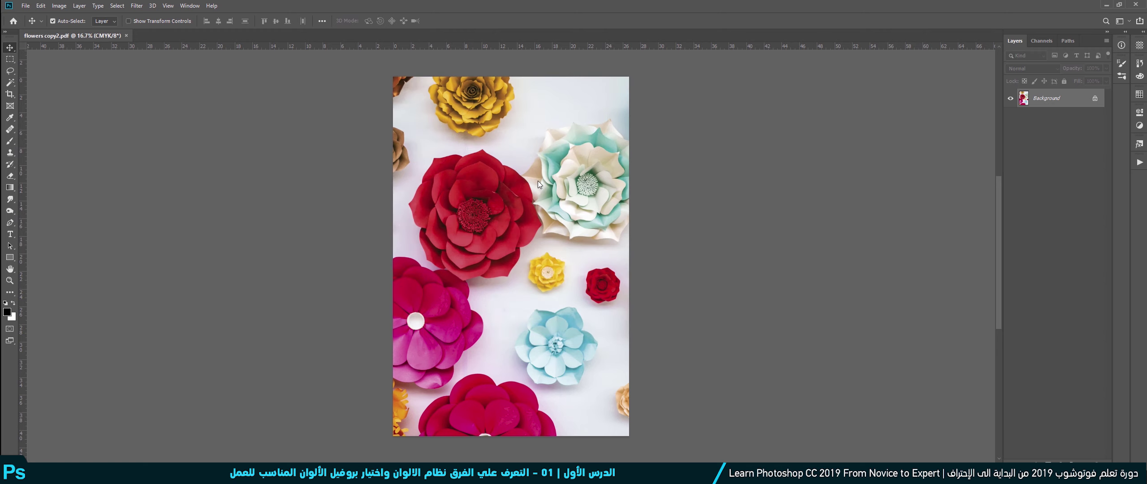
left_click(326, 144)
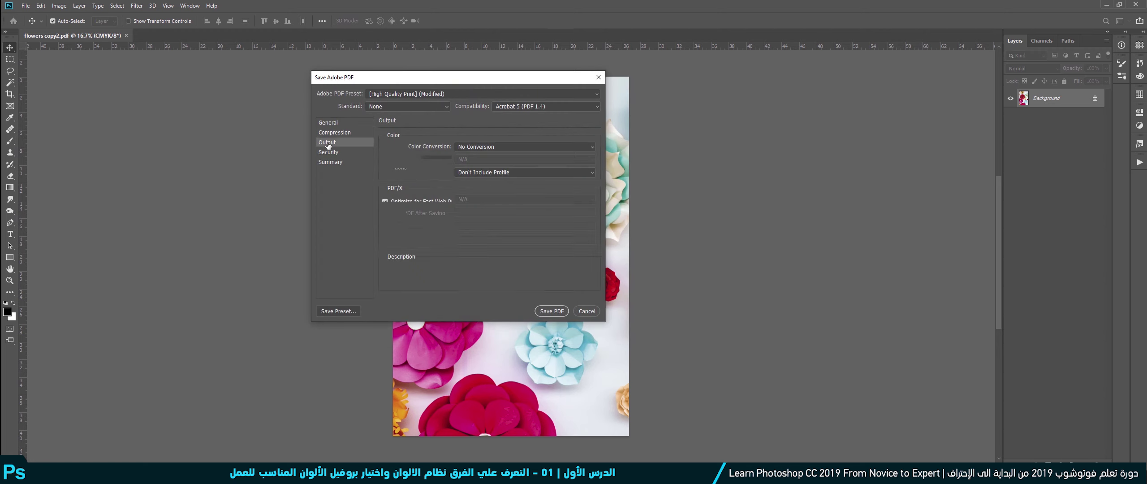
left_click(482, 171)
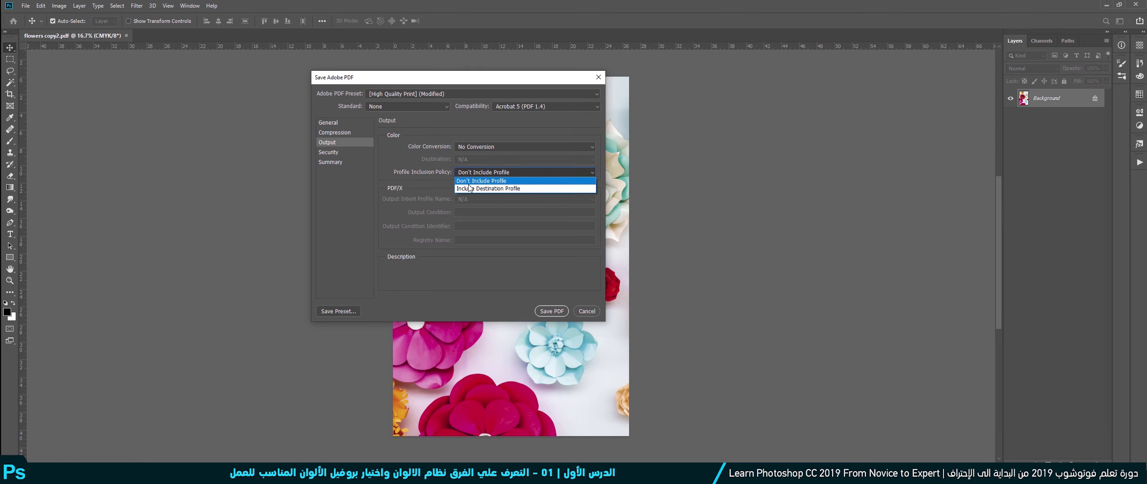
mouse_move(484, 180)
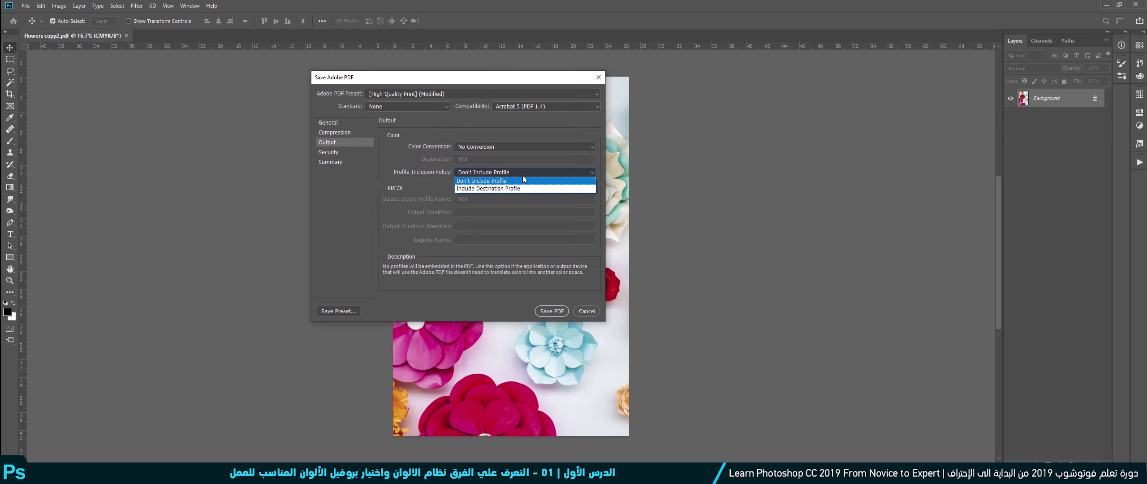
left_click(505, 187)
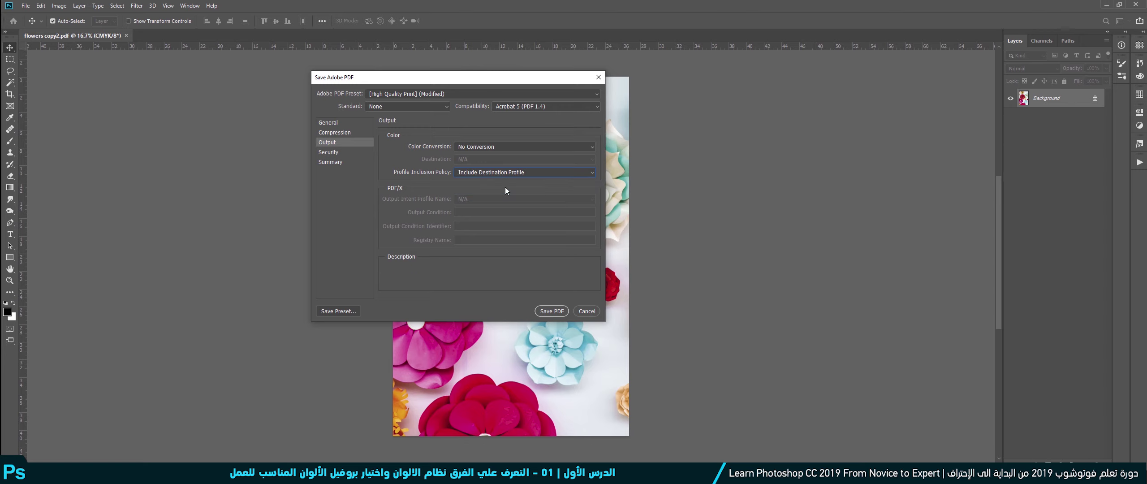
left_click(553, 312)
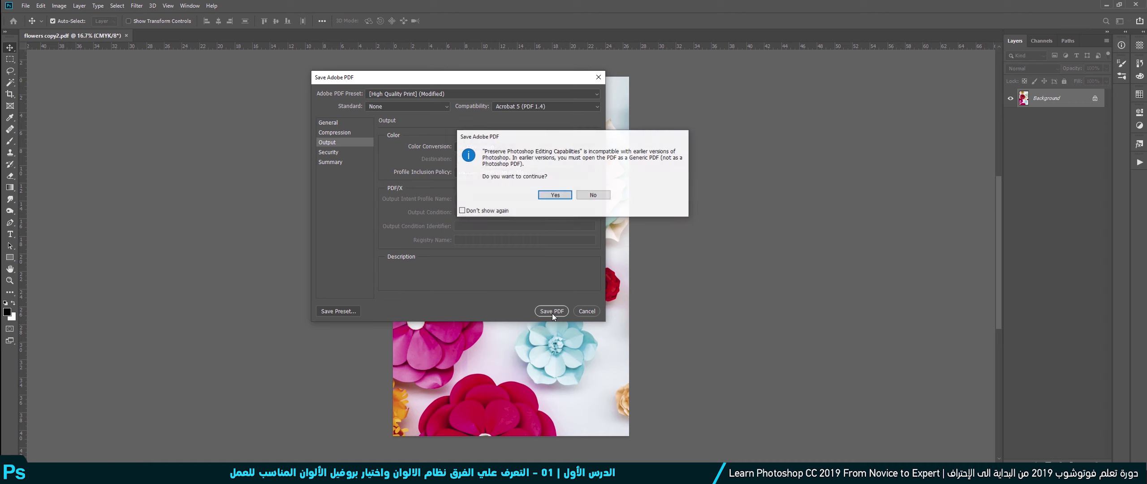
left_click(553, 196)
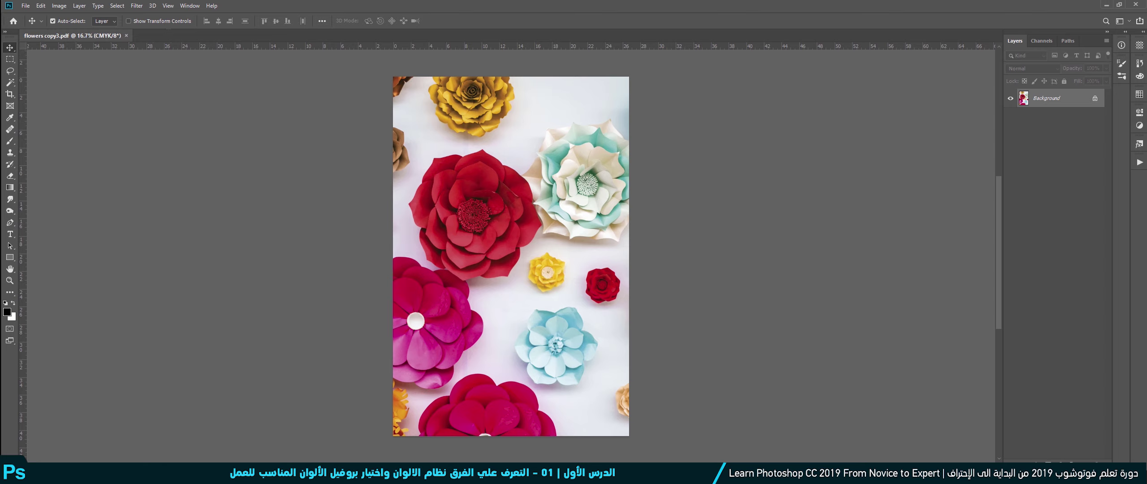
left_click(1106, 4)
Refresh the Desktop listing and select the new flowers copy3 PDF
left_click(33, 104)
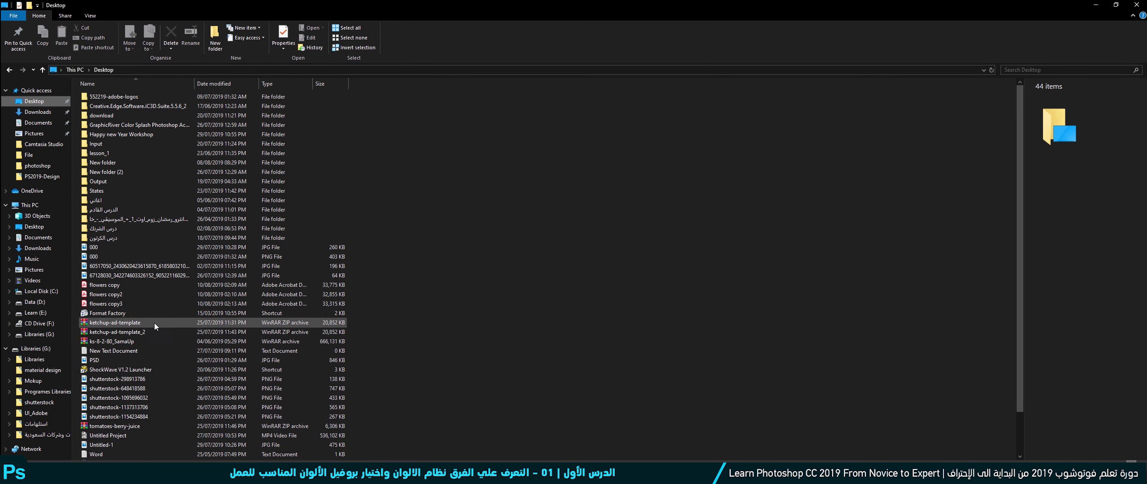
scroll(134, 331, "down", 1)
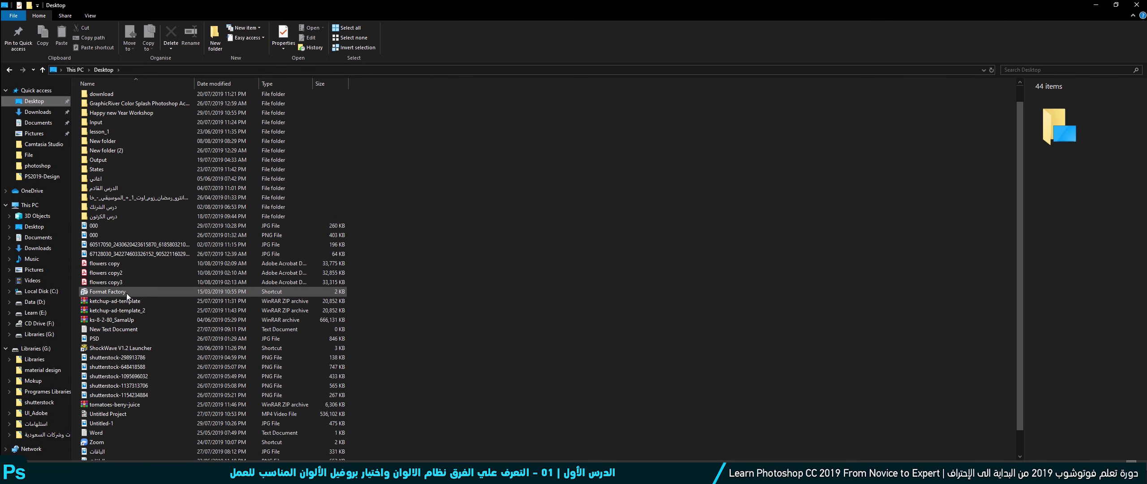
left_click(106, 282)
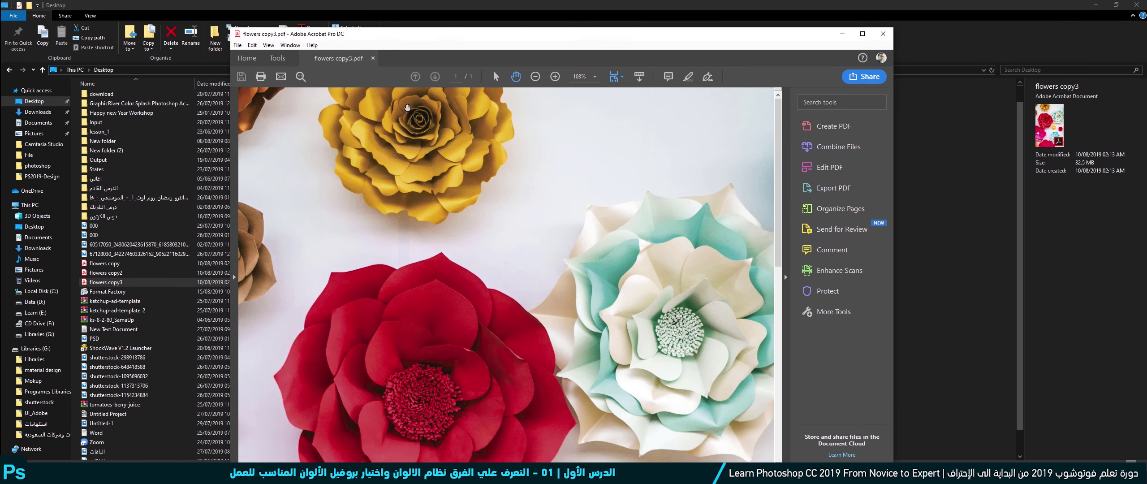
Reopen flowers copy2.pdf in Acrobat beside flowers copy3.pdf, discarding the extra flowers copy tab
double_click(116, 273)
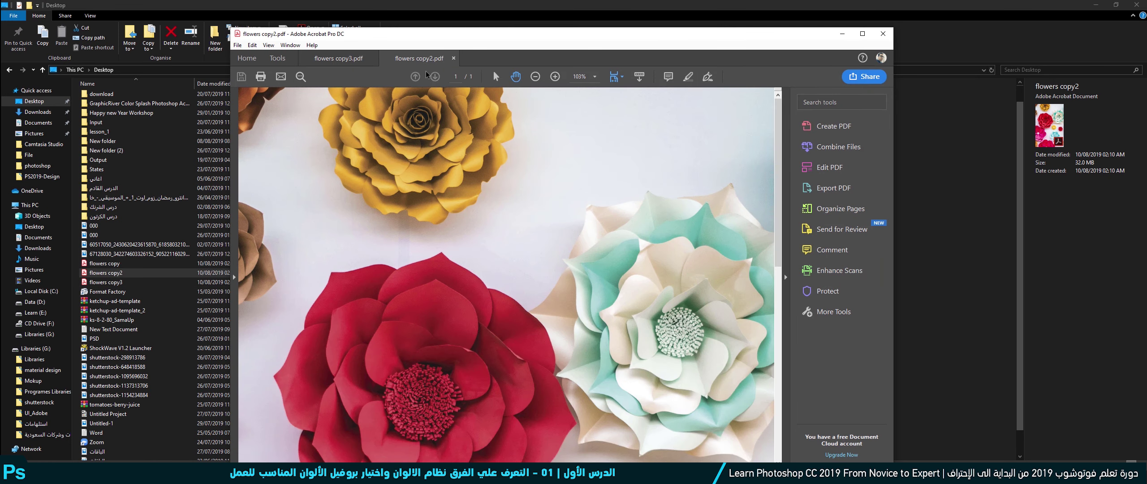
left_click(453, 58)
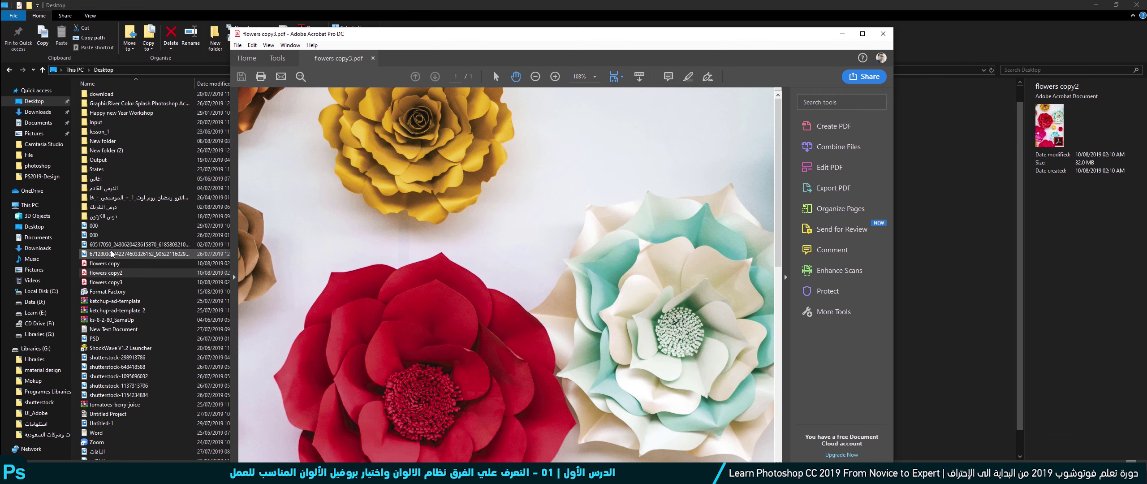
left_click(107, 263)
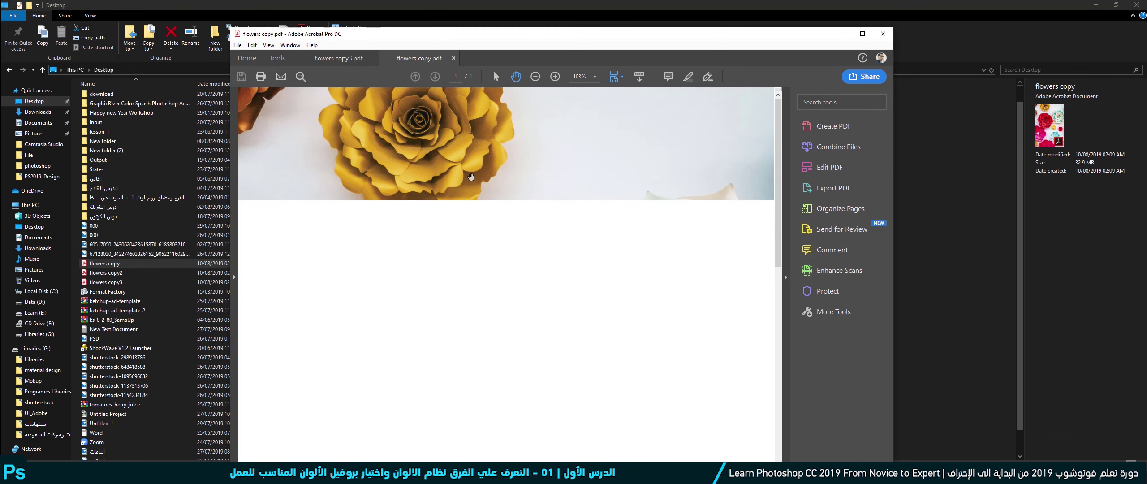
left_click(349, 61)
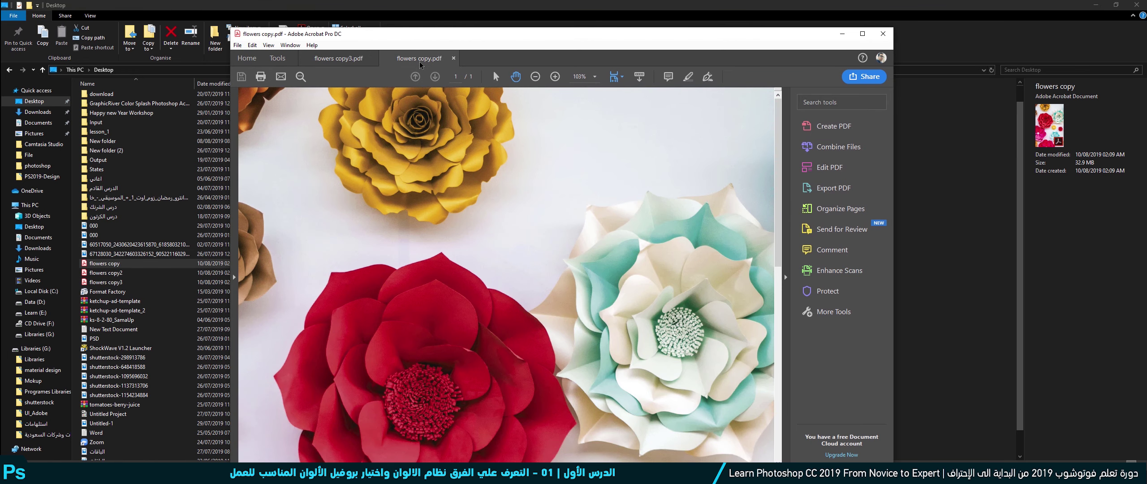
left_click(453, 57)
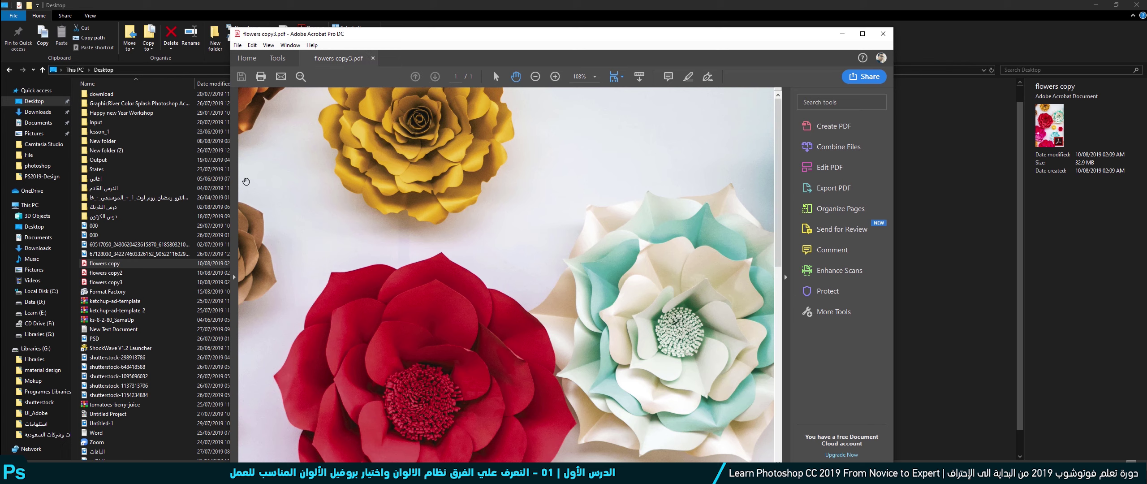
left_click(113, 274)
double_click(113, 274)
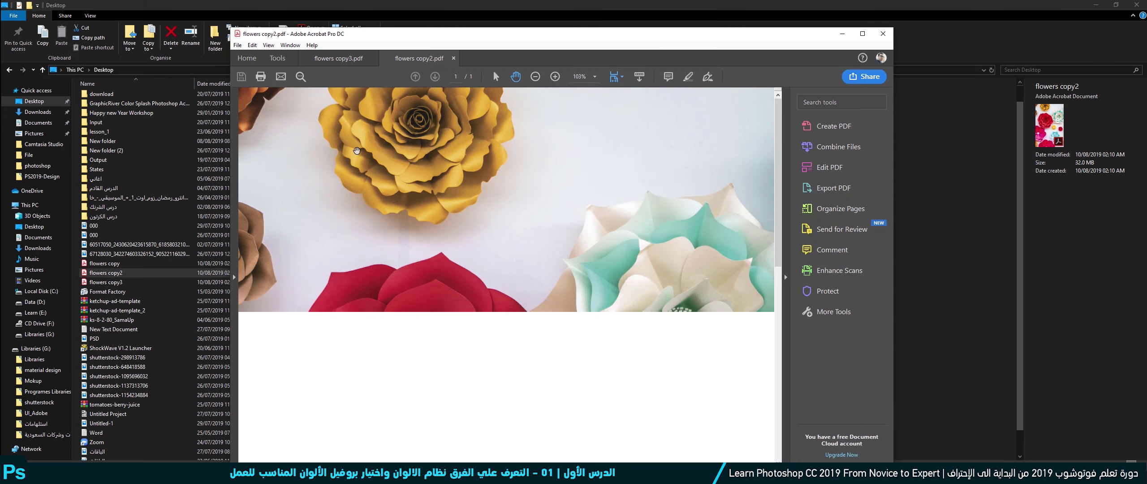
left_click(964, 10)
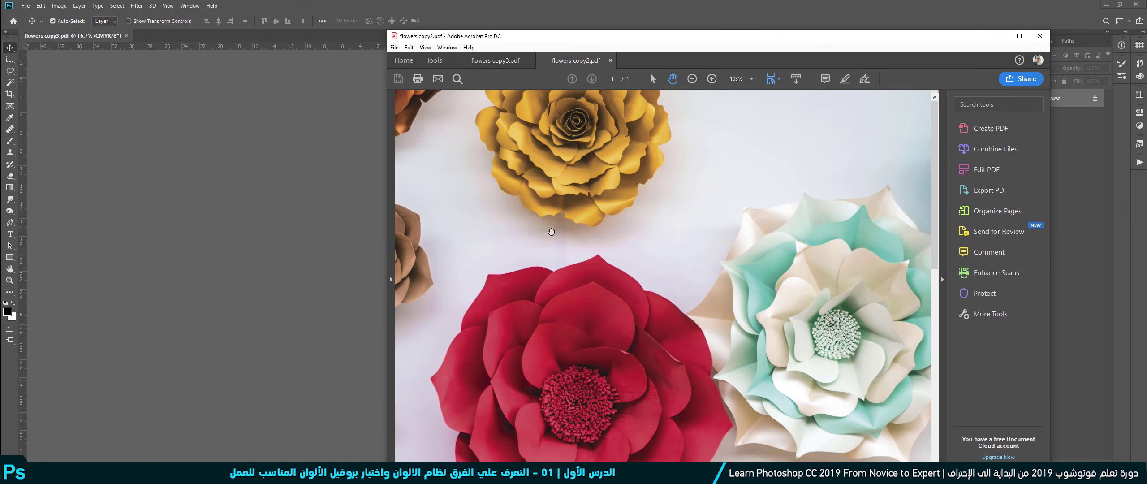
Zoom out and flip between flowers copy2.pdf and flowers copy3.pdf to compare their colours
key("ctrl+minus")
key("ctrl+minus")
key("ctrl+minus")
left_click(507, 58)
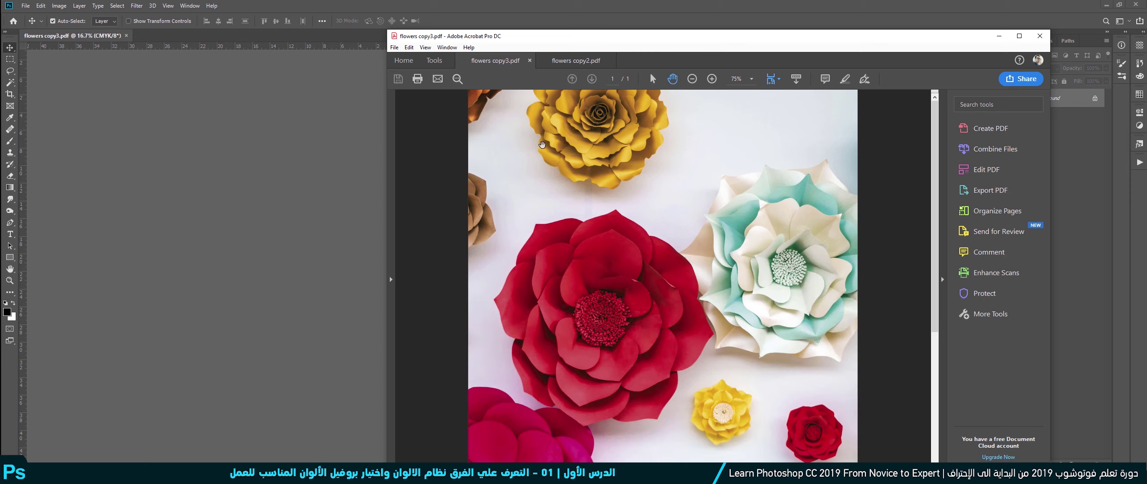
left_click(571, 61)
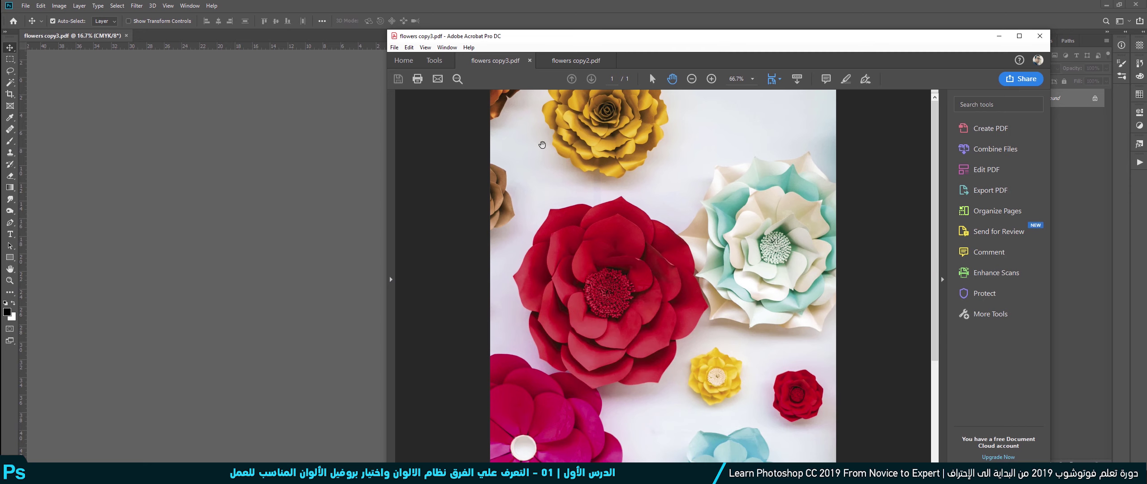
left_click(498, 61)
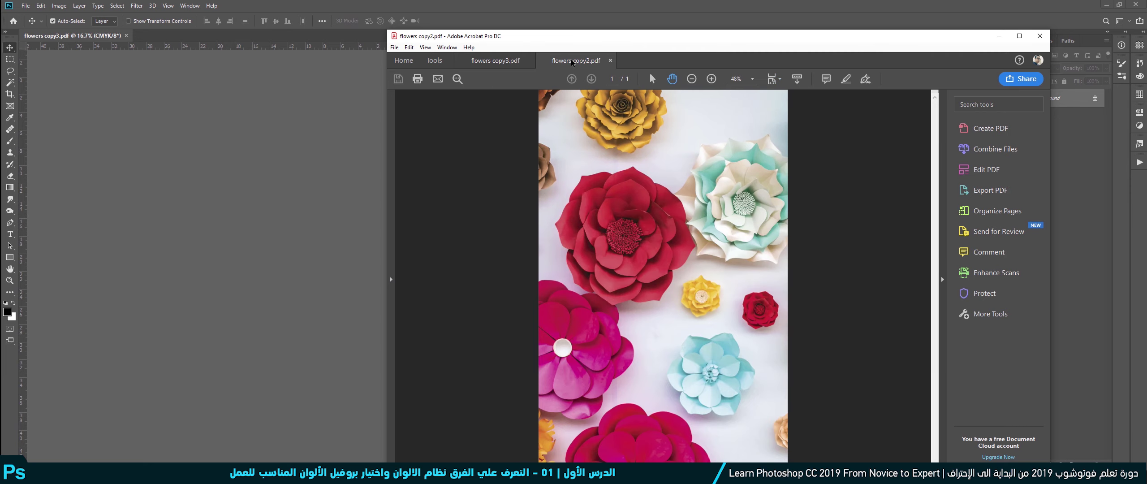
left_click(583, 63)
left_click(507, 61)
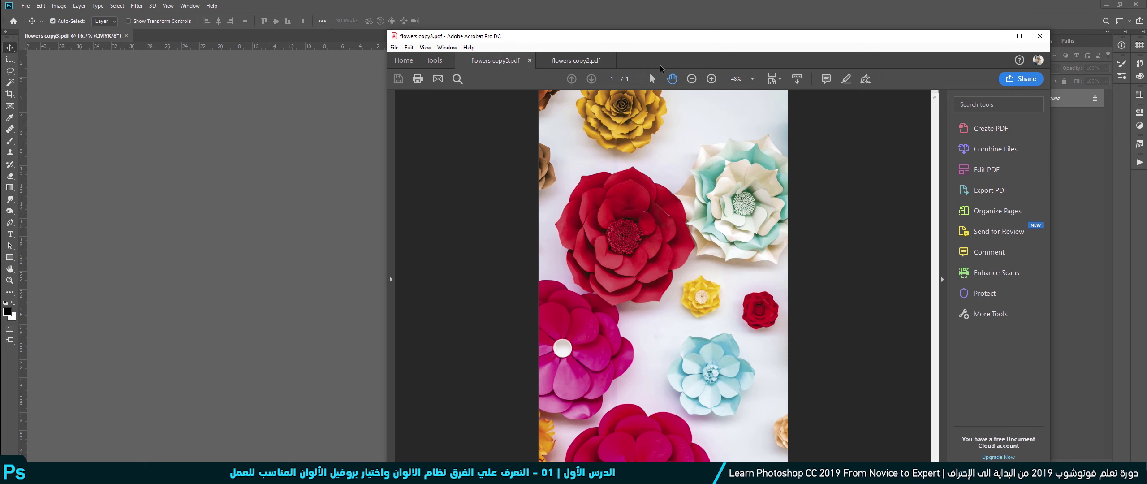
left_click(572, 64)
left_click(498, 61)
Start a Save As for the flowers image in Photoshop, then cancel without saving
left_click(25, 6)
left_click(55, 107)
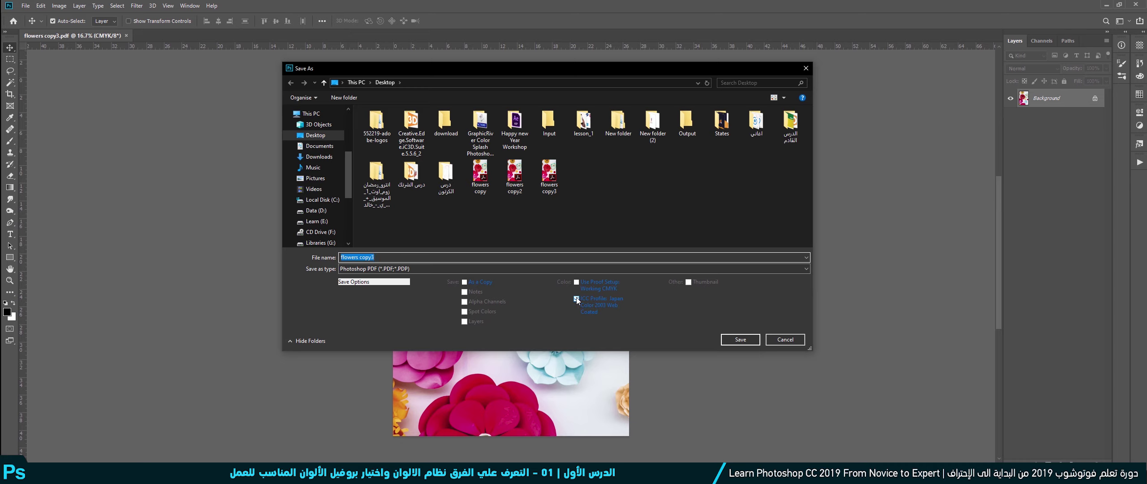
left_click(784, 340)
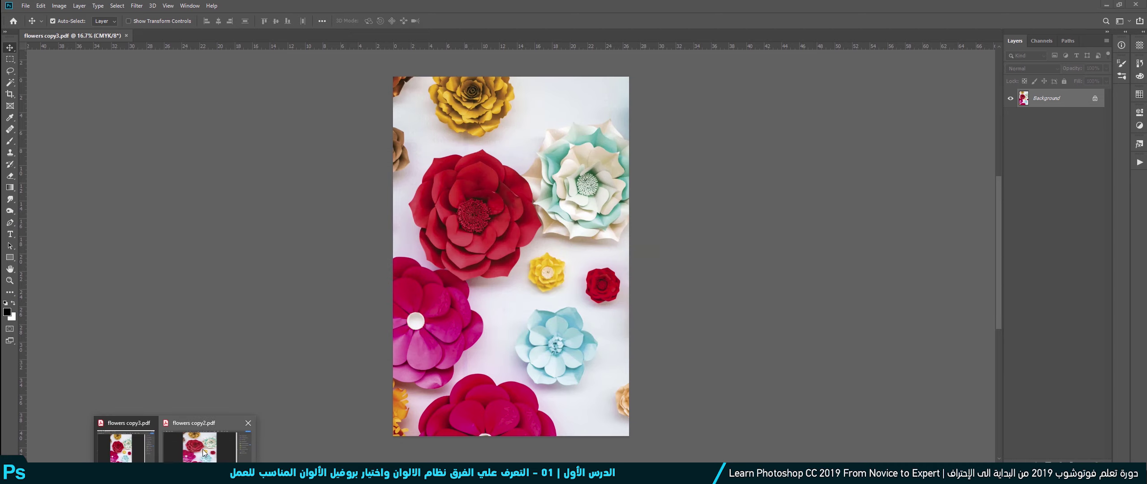
Review flowers copy3.pdf in Acrobat, then close both PDF tabs and exit Acrobat
left_click(203, 451)
left_click(497, 66)
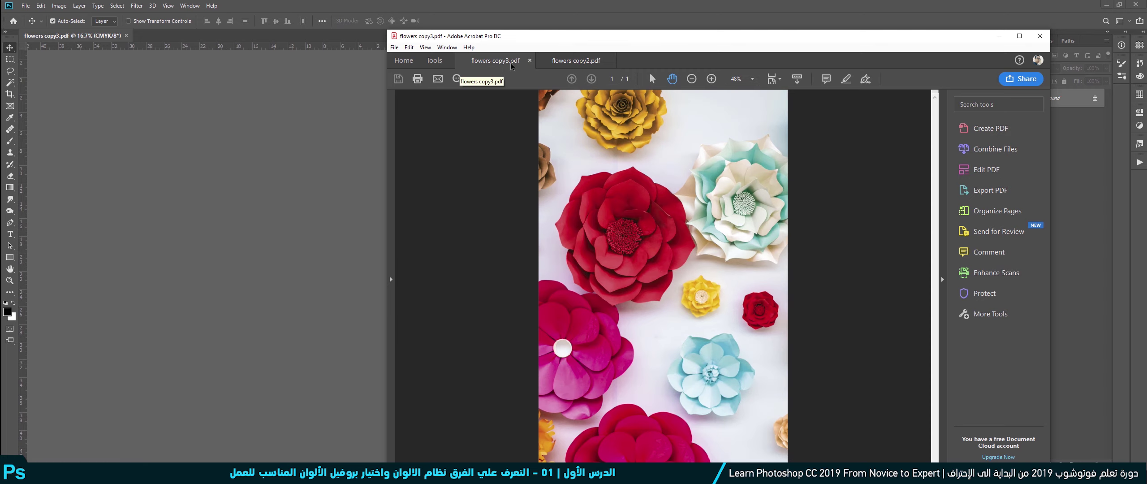
left_click_drag(562, 36, 732, 30)
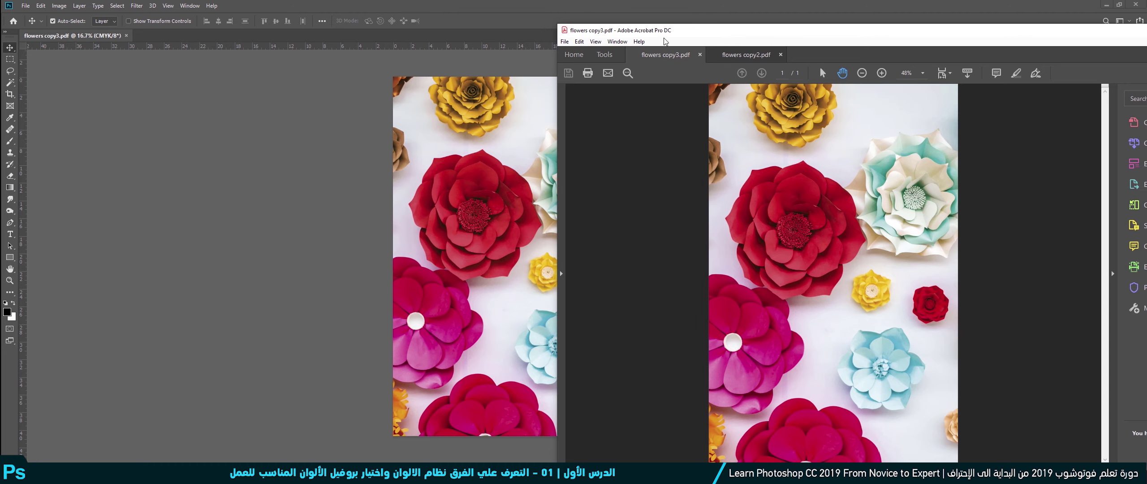
left_click_drag(666, 31, 393, 34)
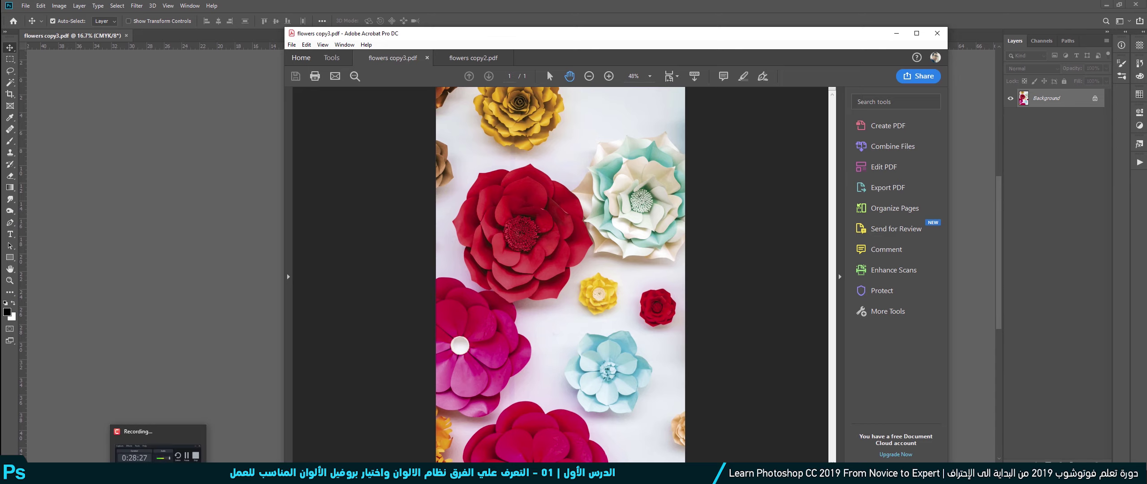
left_click_drag(488, 41, 457, 52)
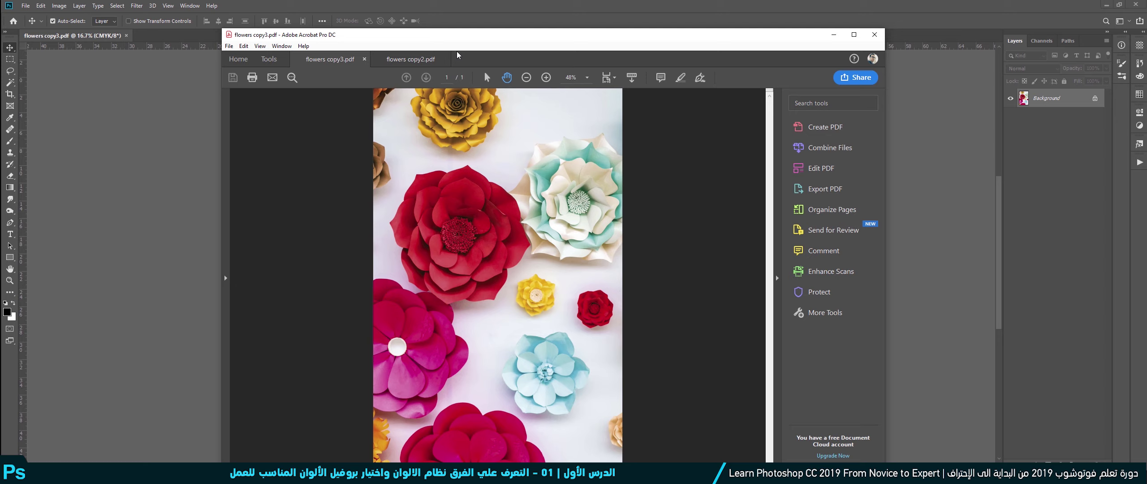
left_click(874, 34)
left_click(532, 273)
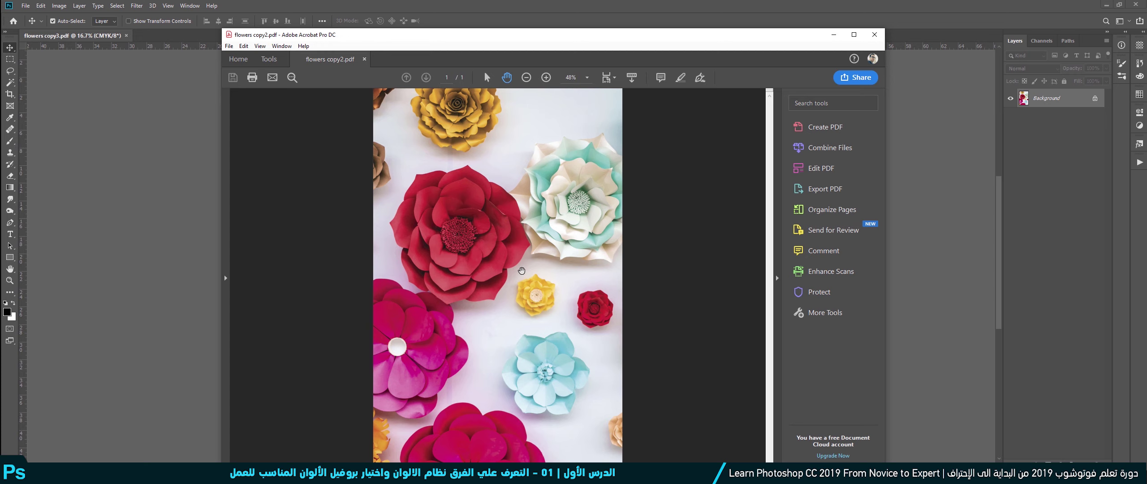
left_click(874, 35)
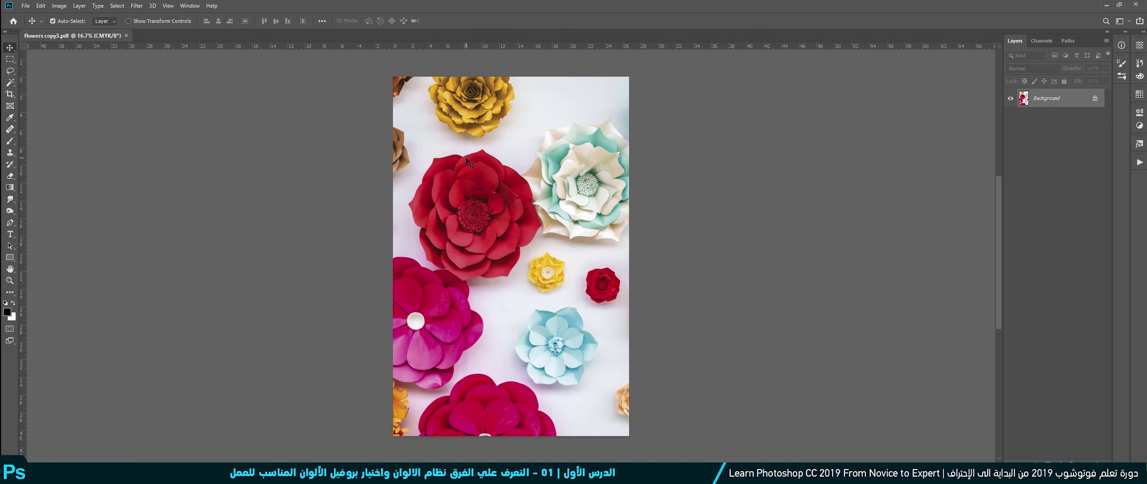
Assign the Japan Color 2003 Web Coated profile to the flowers image via Edit > Assign Profile
left_click(41, 6)
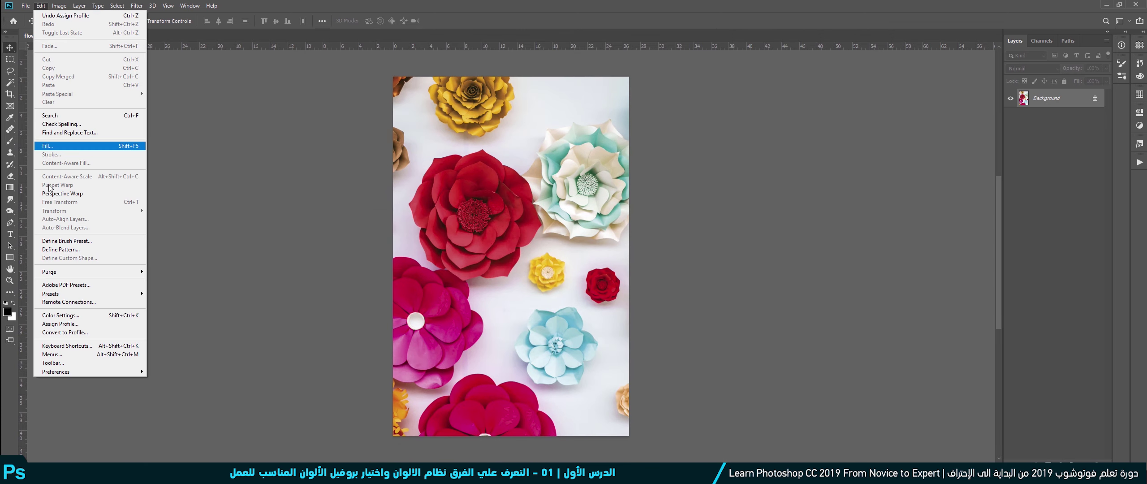
left_click(67, 323)
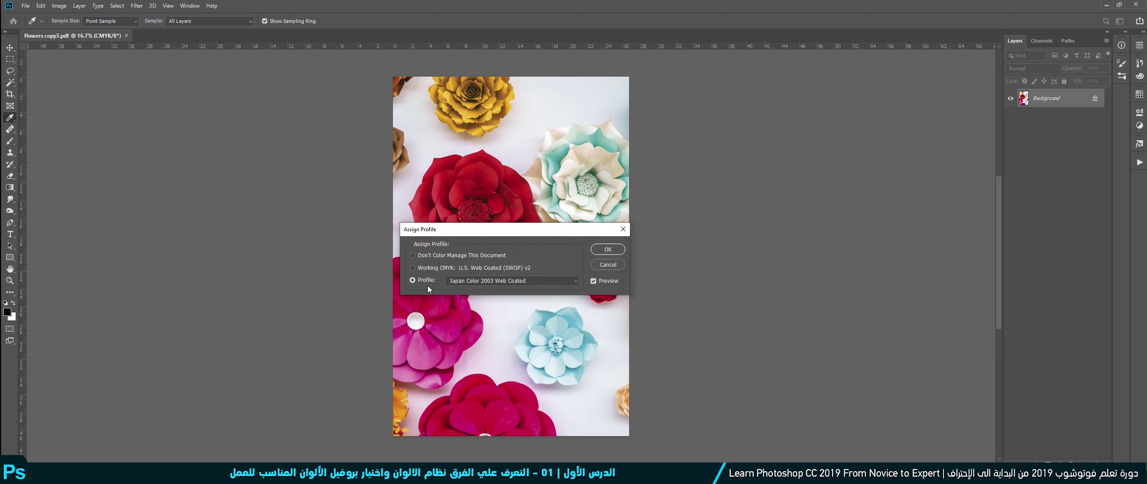
left_click(616, 252)
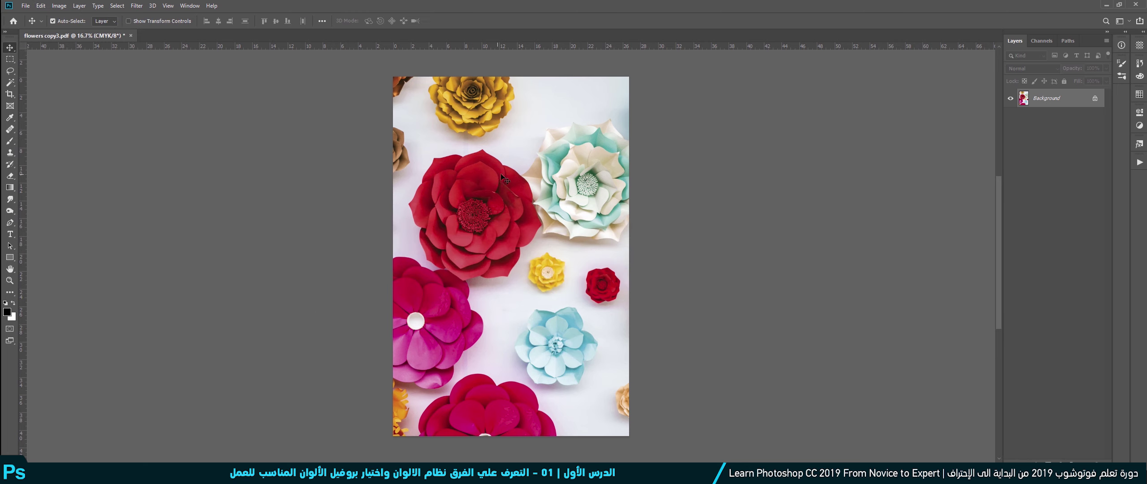
left_click(26, 6)
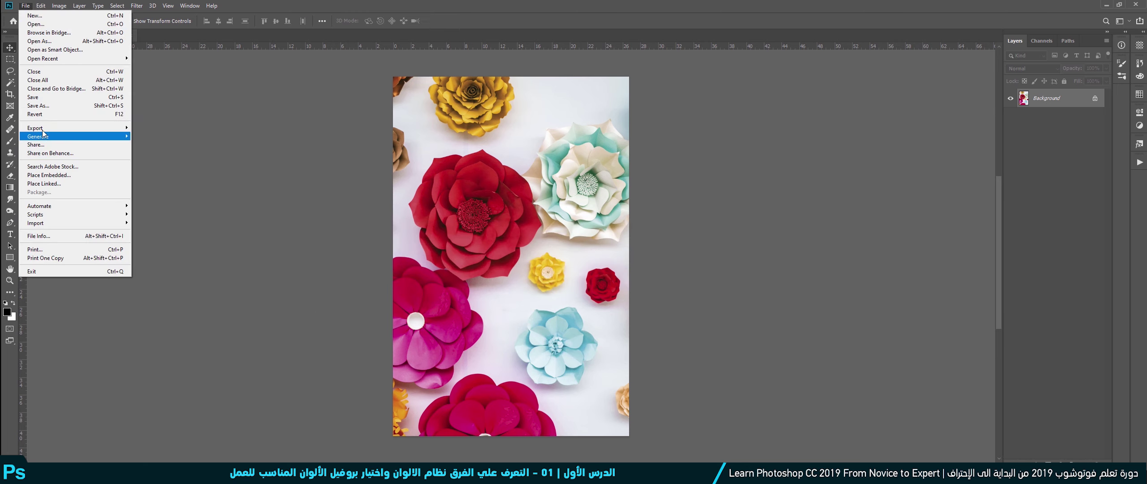
left_click(38, 105)
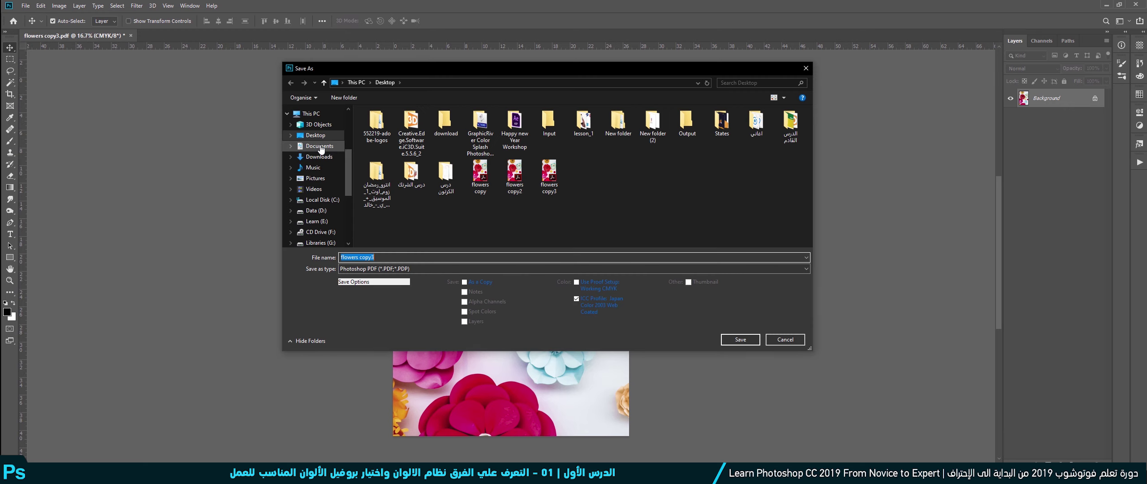
left_click(399, 283)
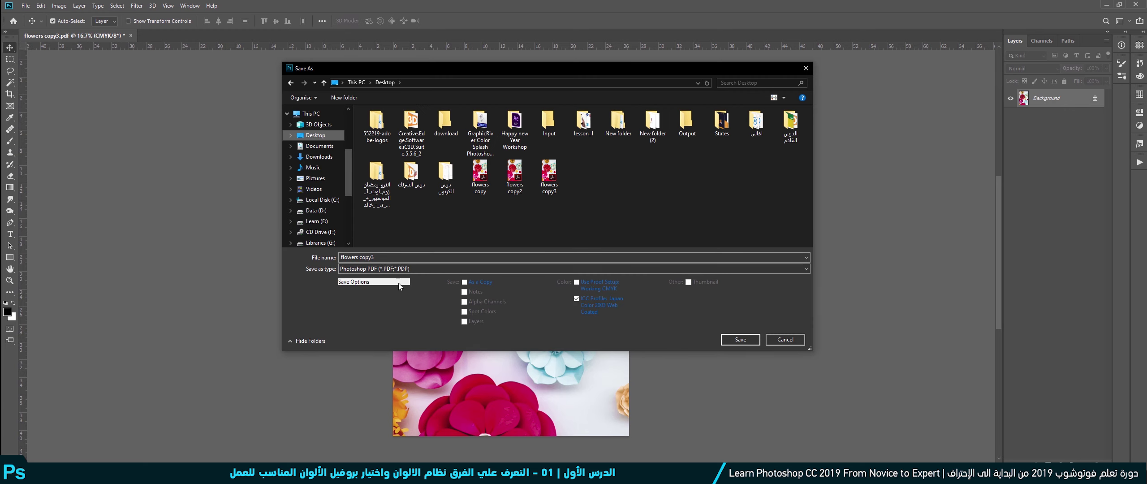
left_click(577, 299)
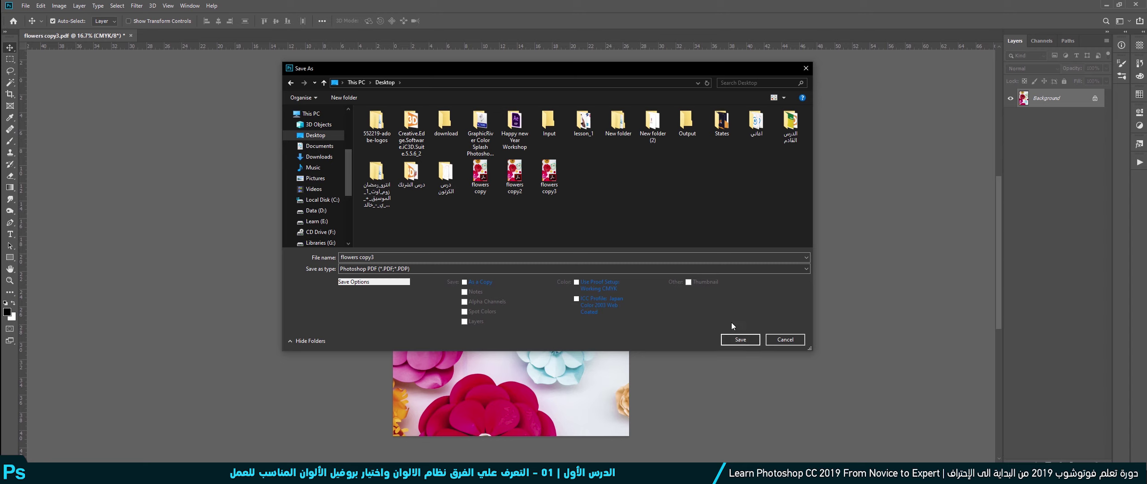
left_click(726, 336)
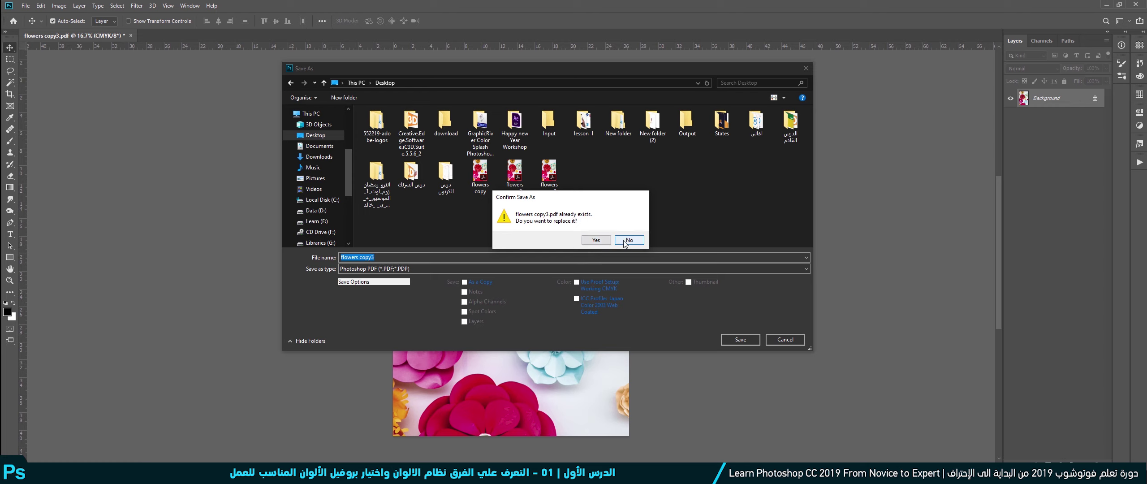
left_click(597, 240)
left_click(541, 180)
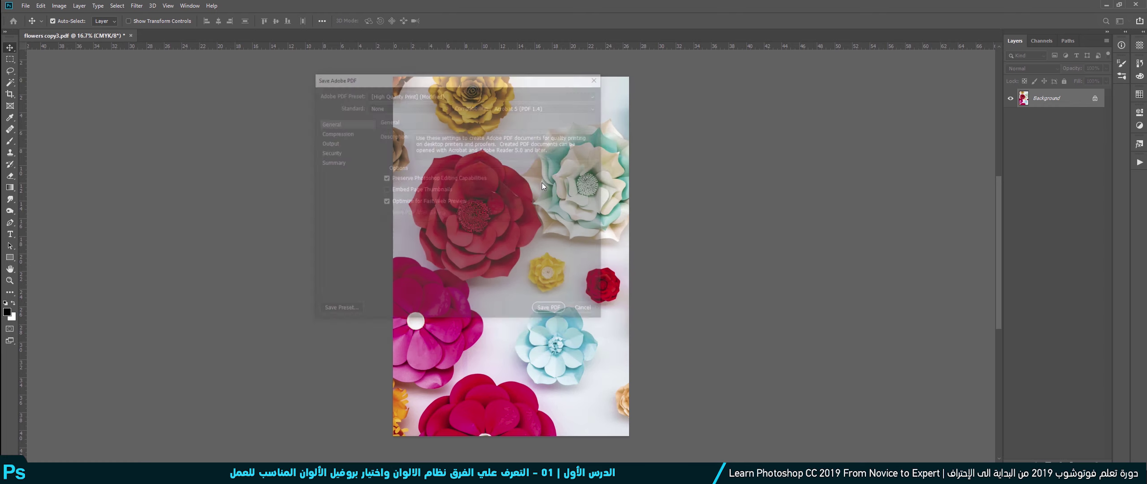
left_click(328, 142)
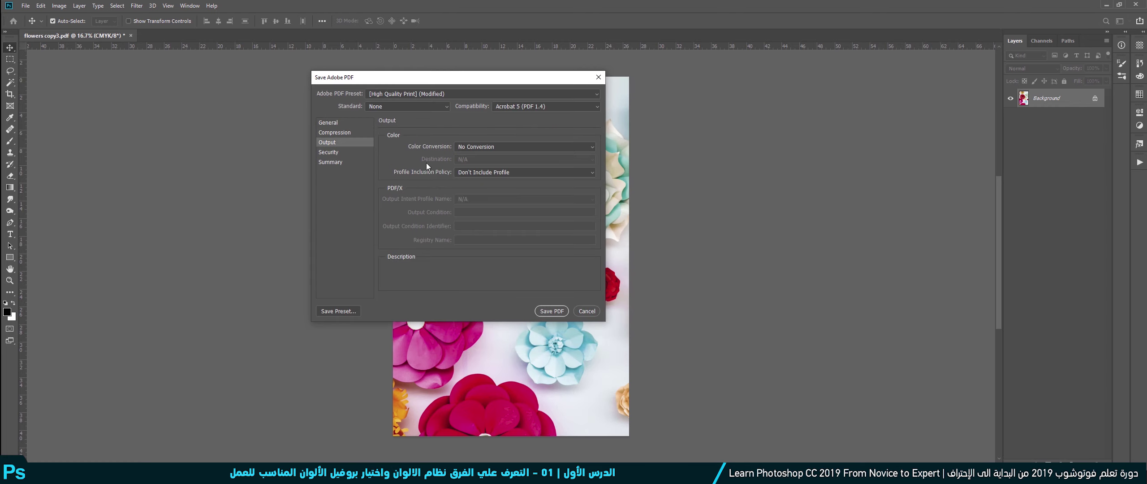
left_click(483, 173)
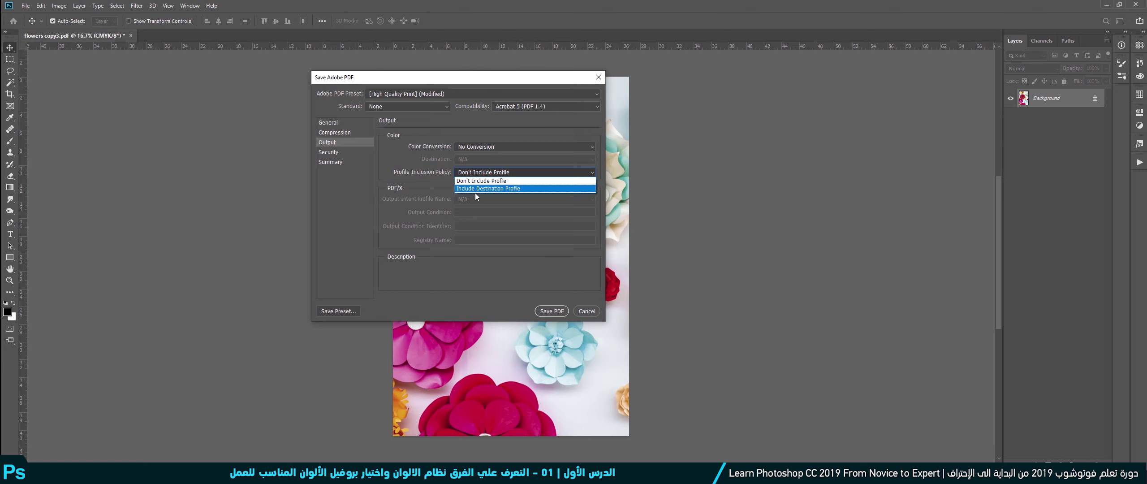
left_click(583, 312)
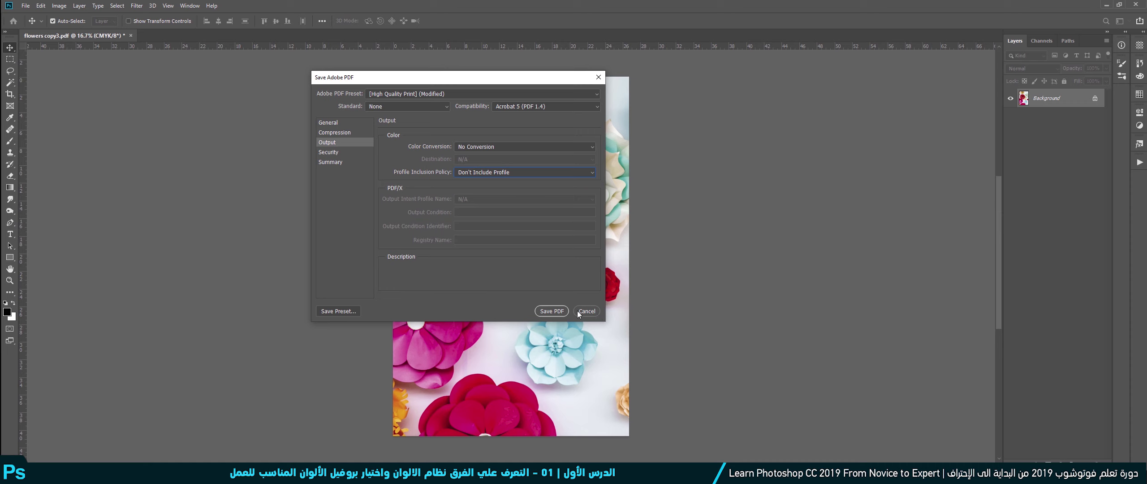
left_click(596, 312)
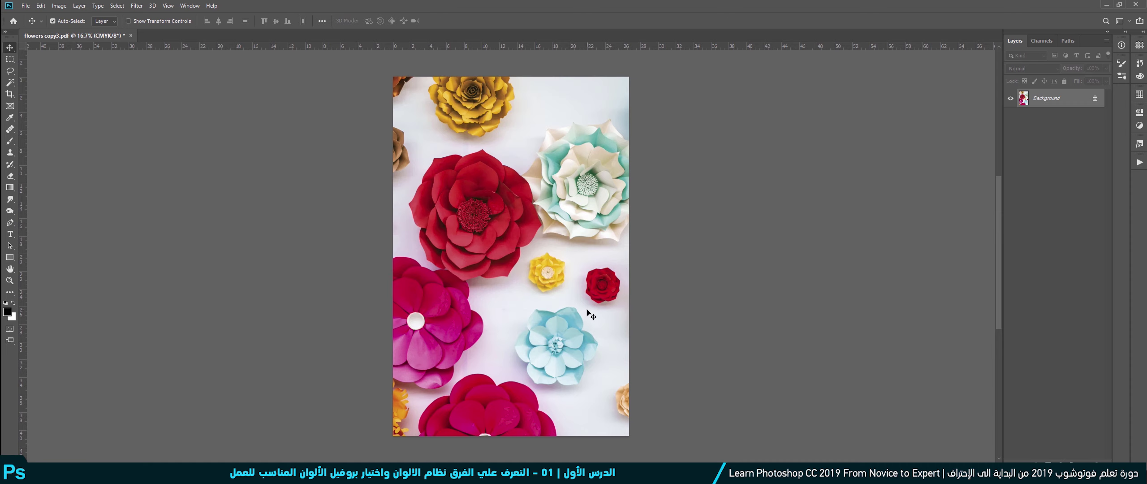